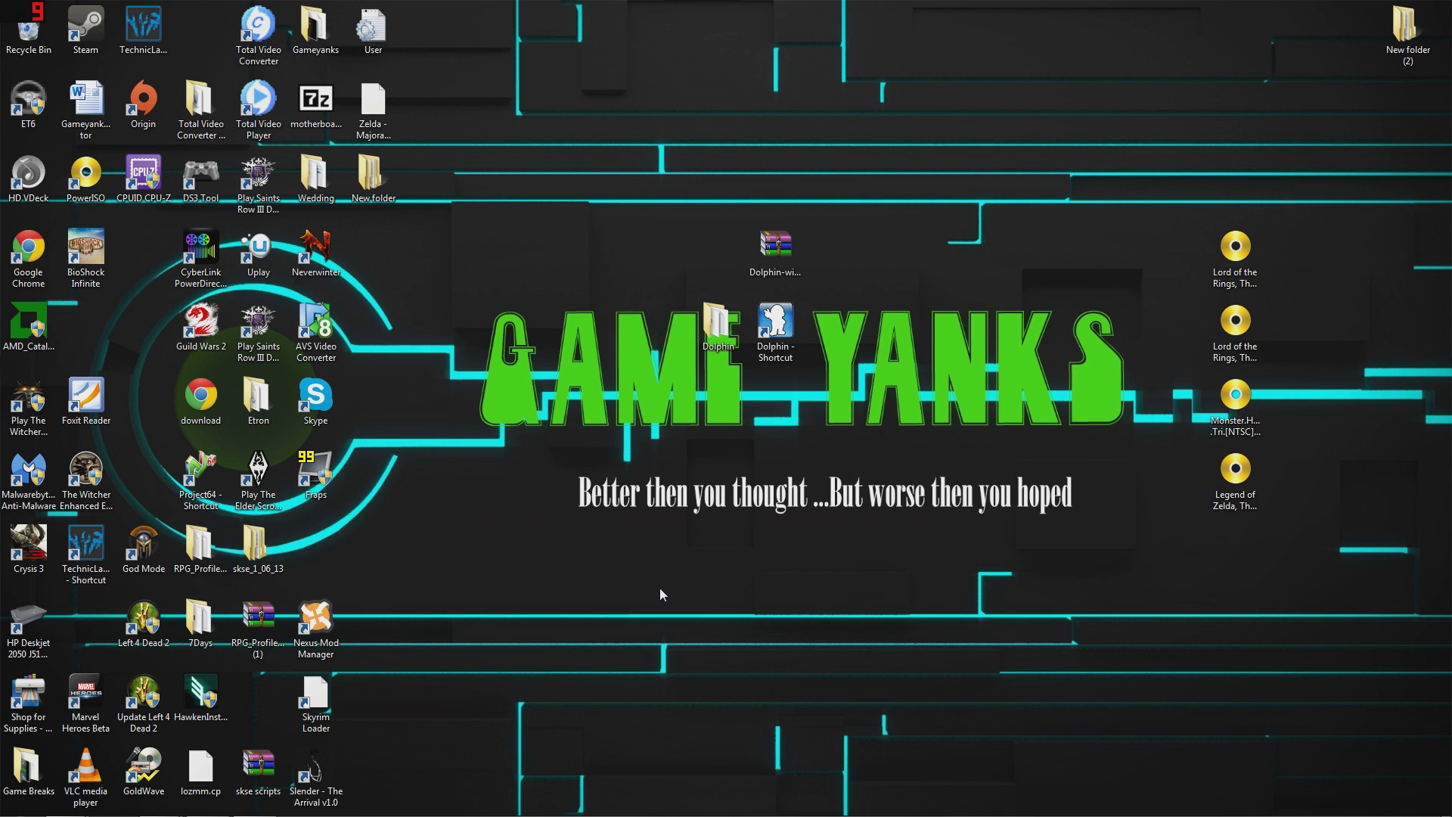
Switch to Chrome and review the download pages for WinRAR, the DirectX End-User Runtime and the Visual C++ 2008 Redistributable.
mouse_move(375, 813)
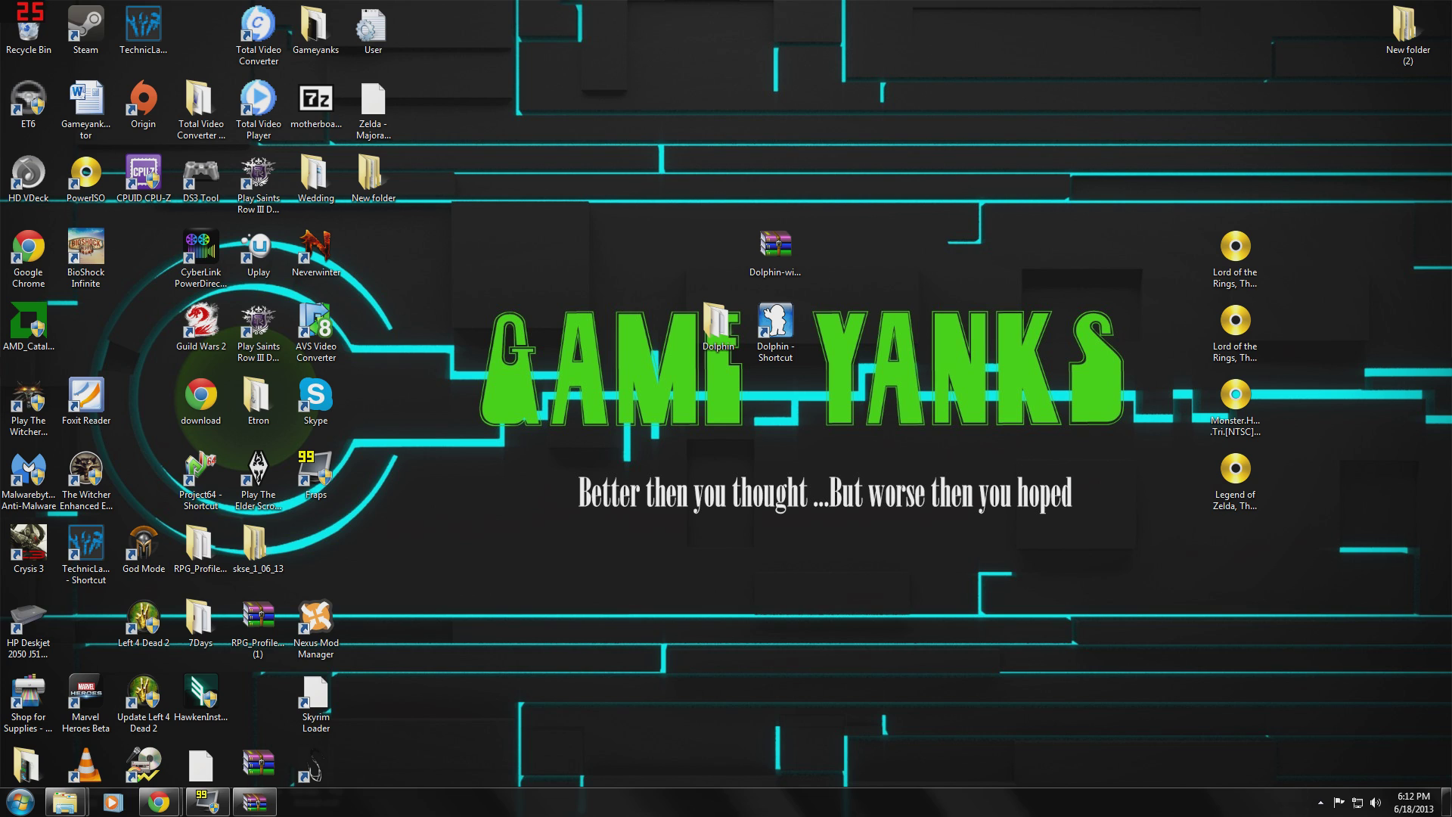
mouse_move(159, 803)
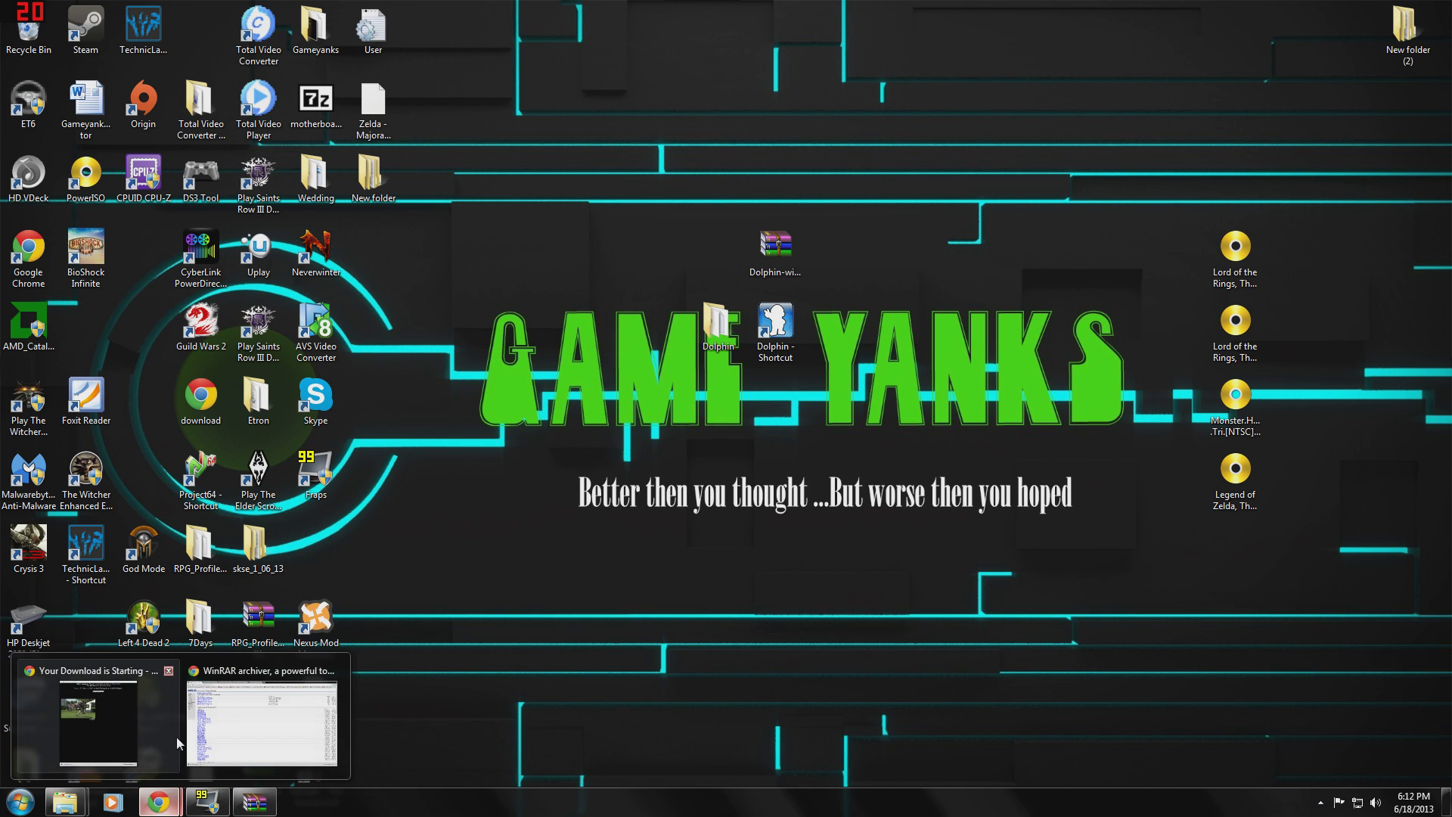
click(225, 727)
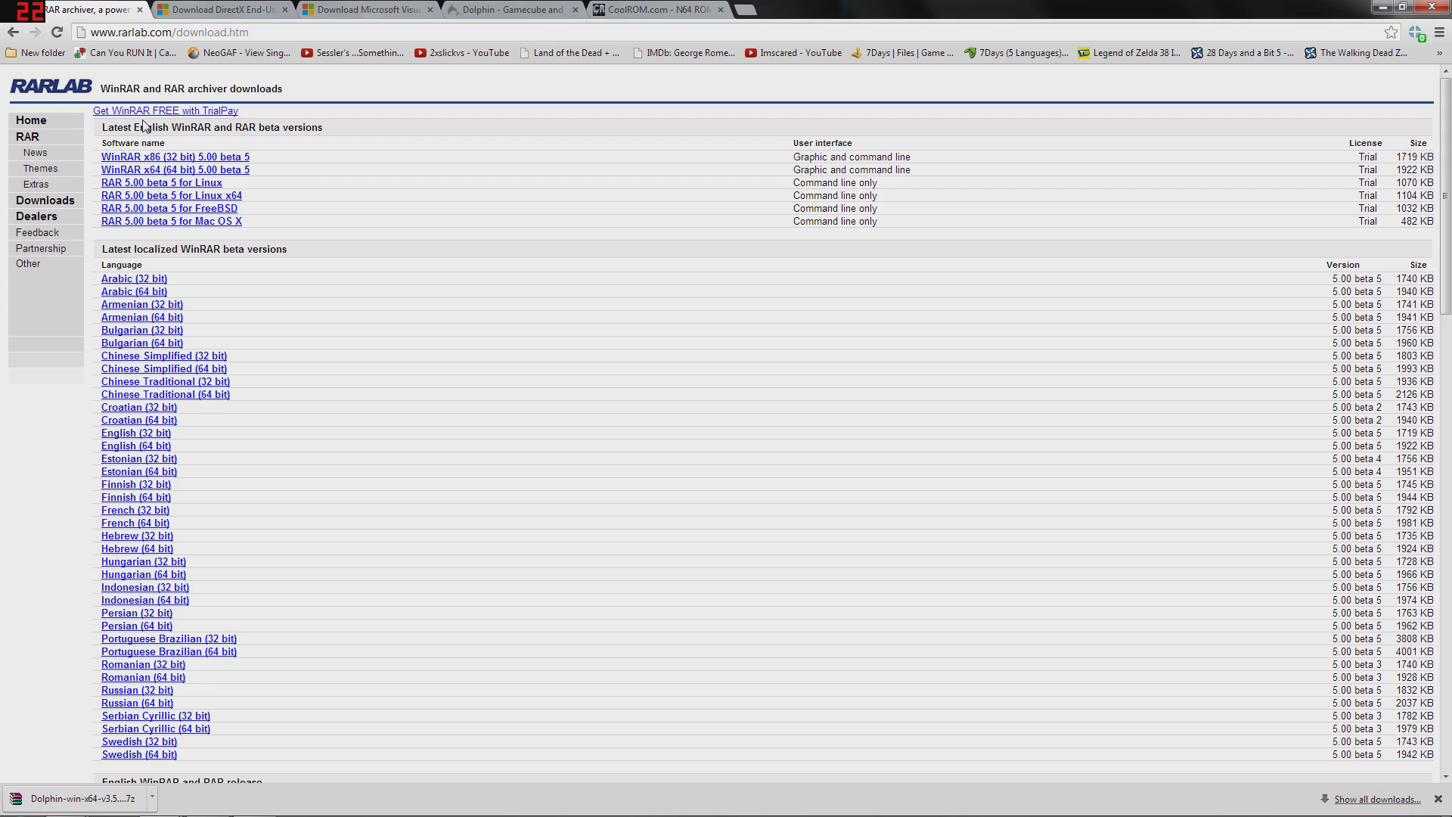
click(231, 9)
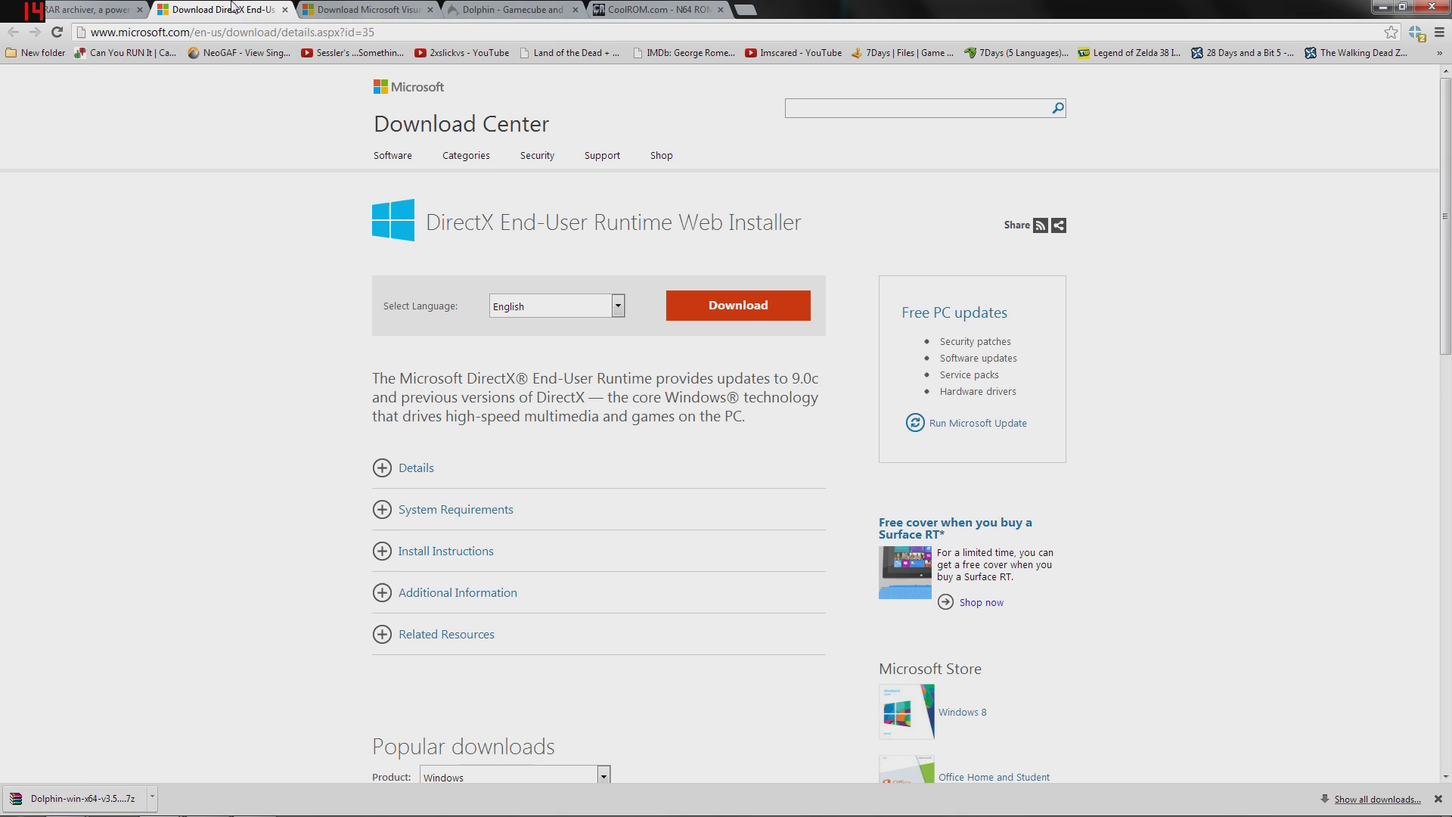
click(333, 9)
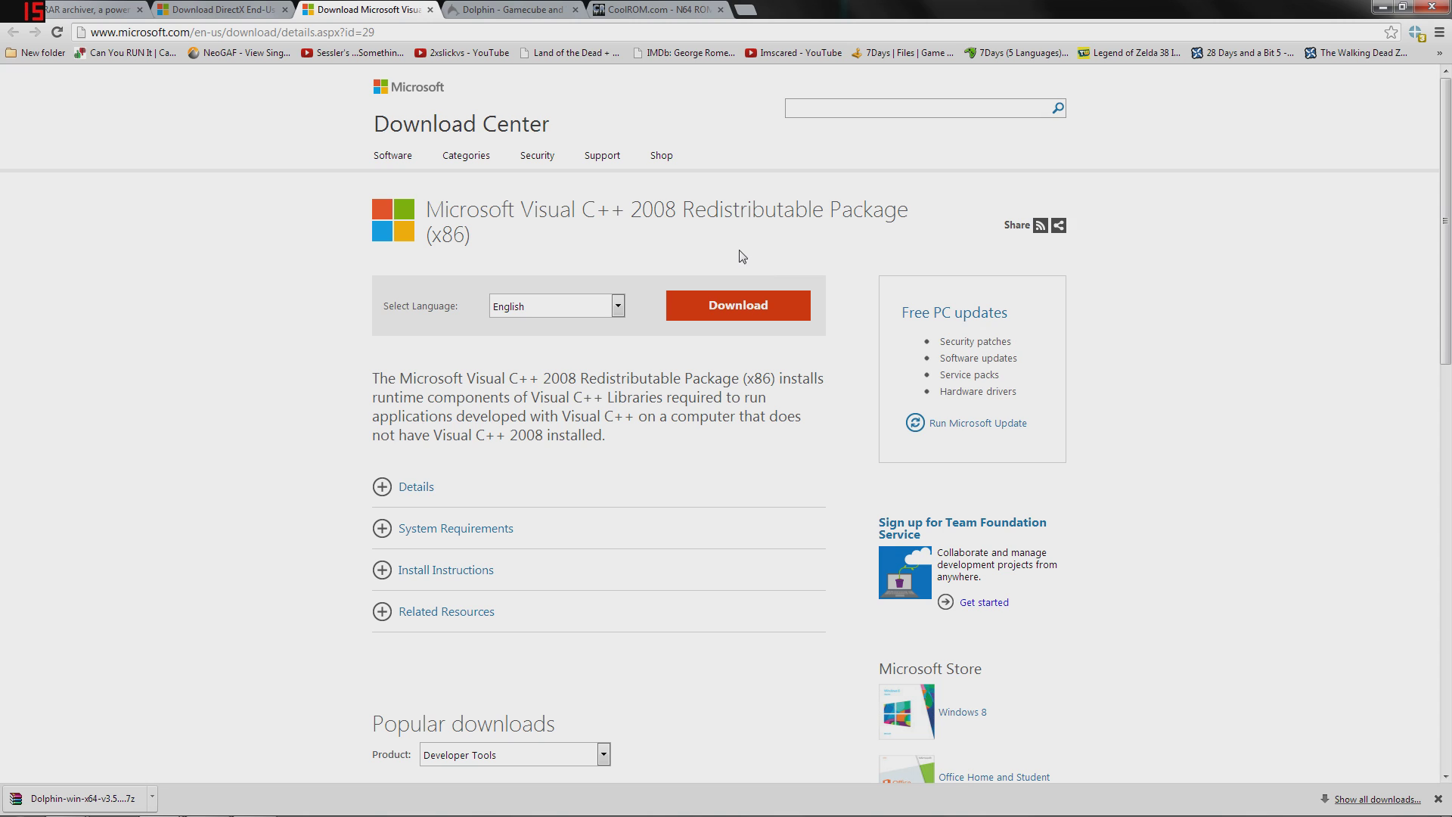
Download Dolphin-win-x64-v3.5-367.7z from the Dolphin Emulator site, then minimize the browser.
click(519, 6)
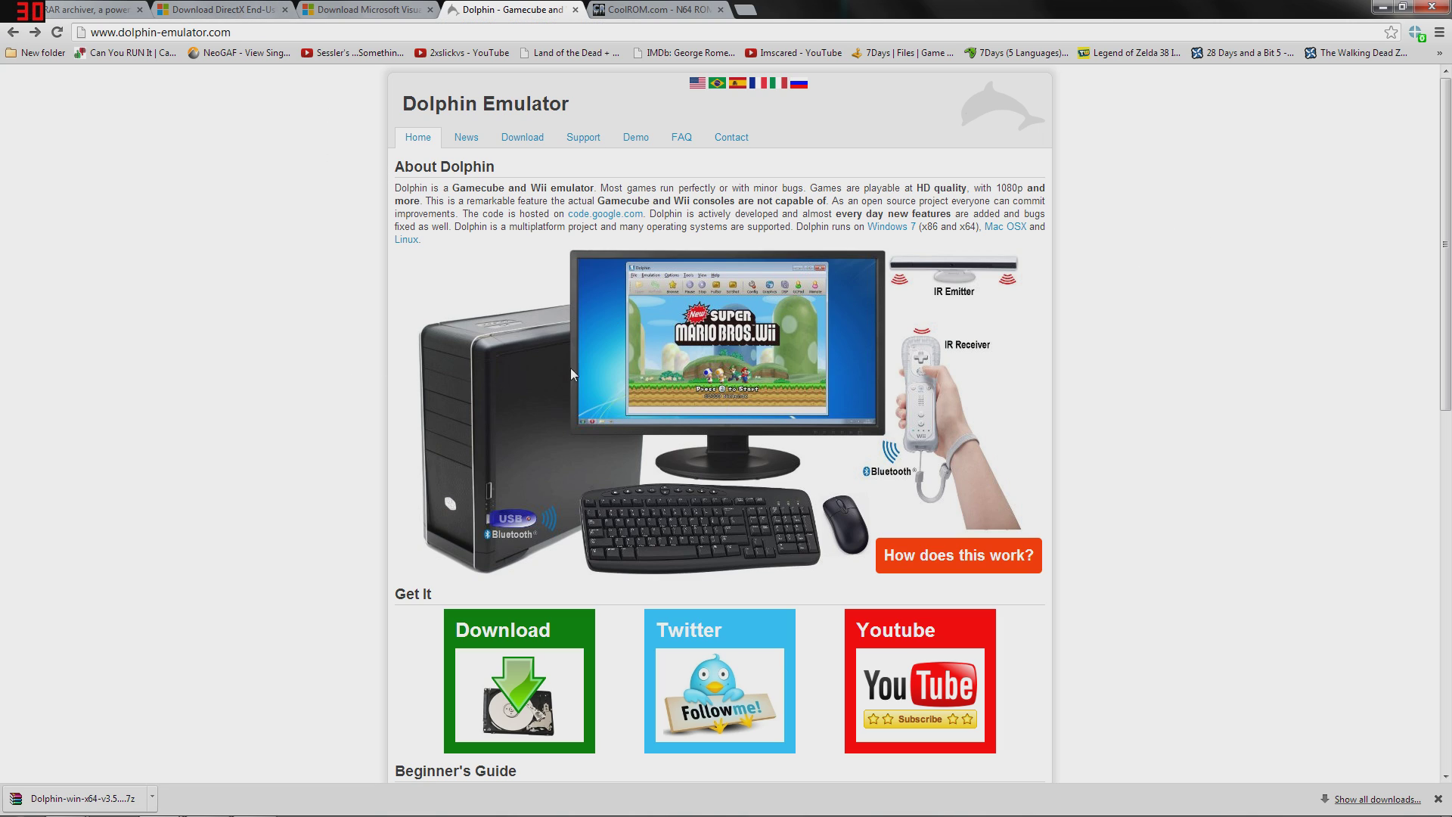
click(532, 141)
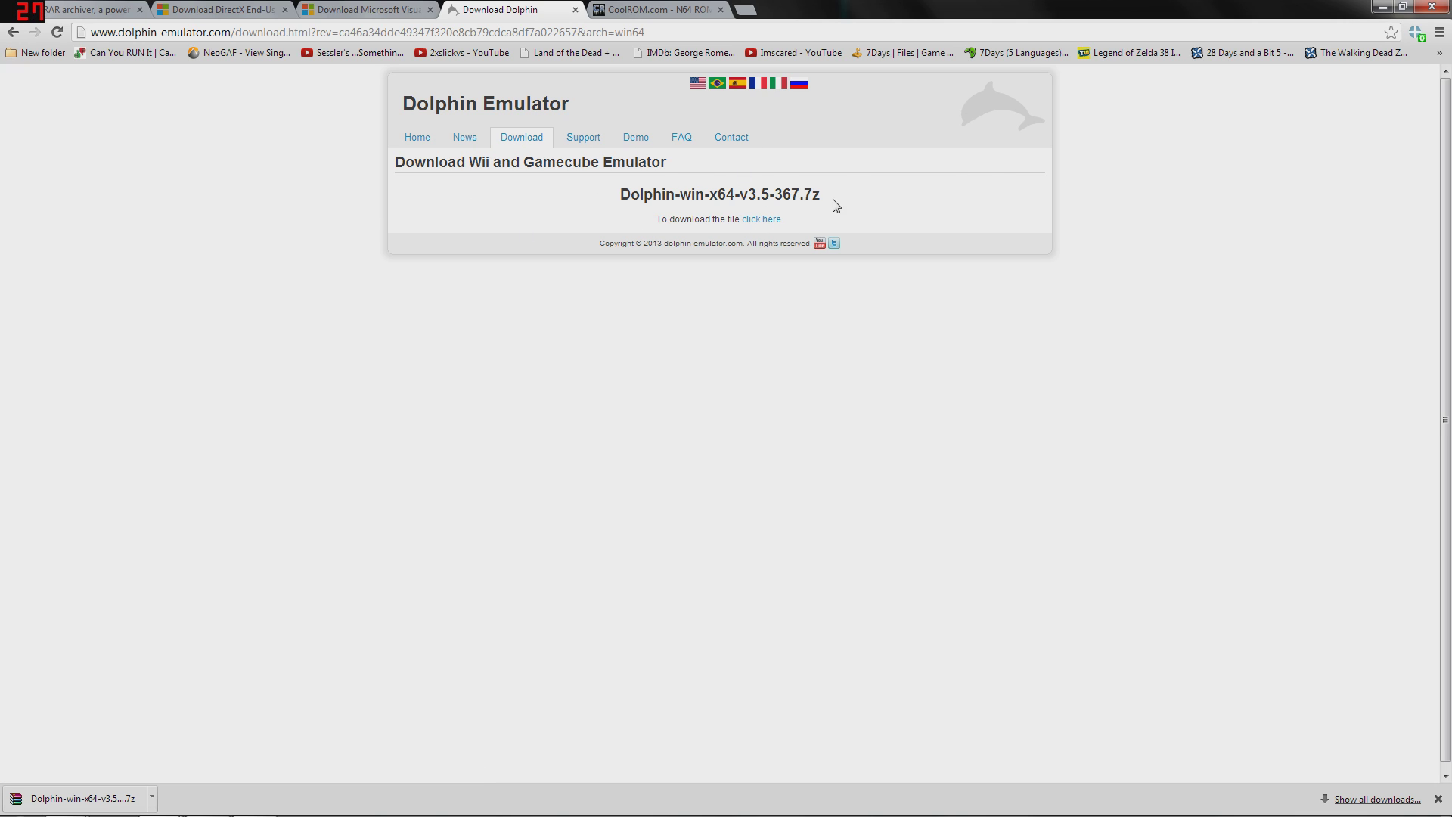
click(764, 221)
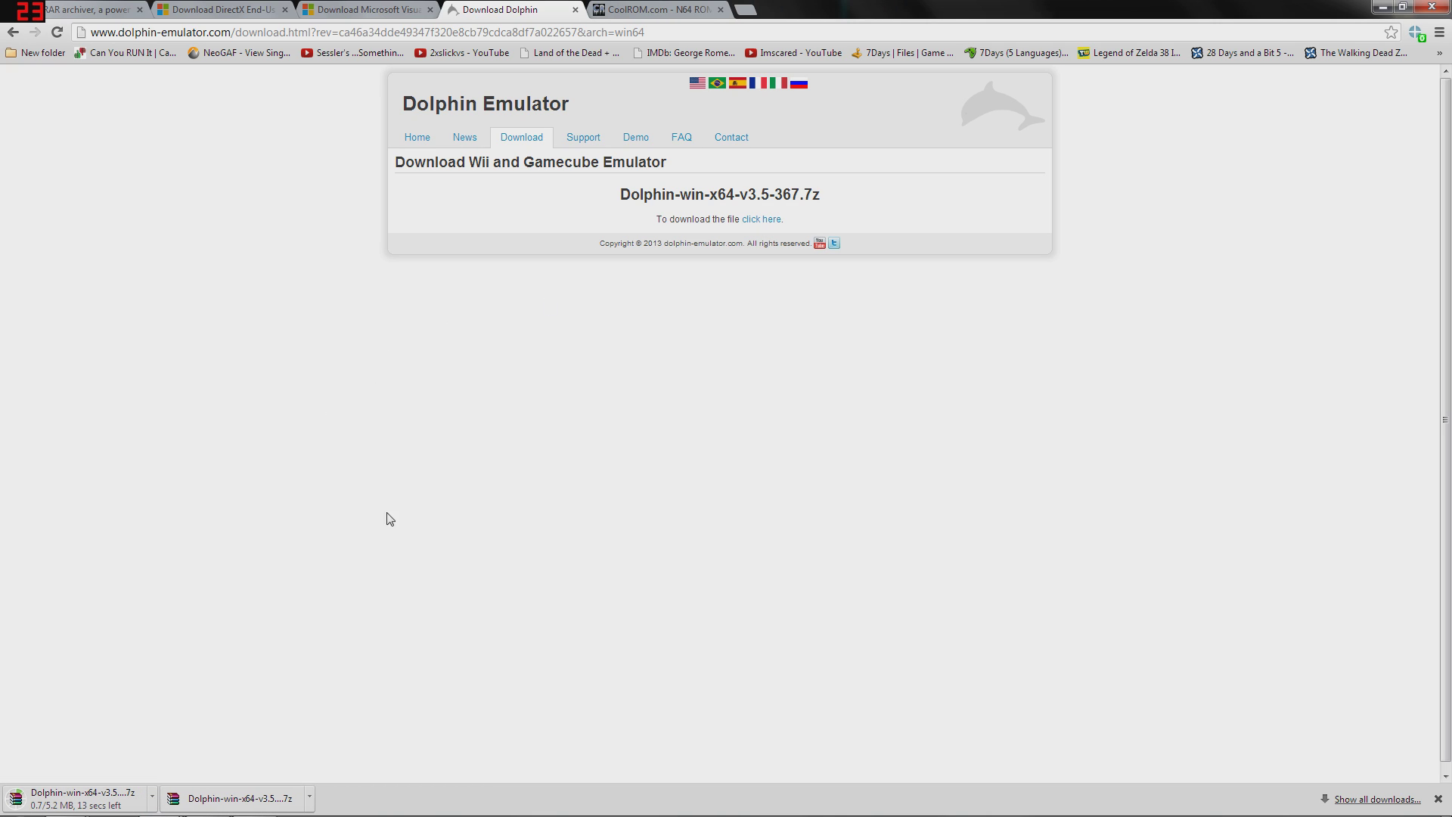
key(super+Right)
key(super+Right)
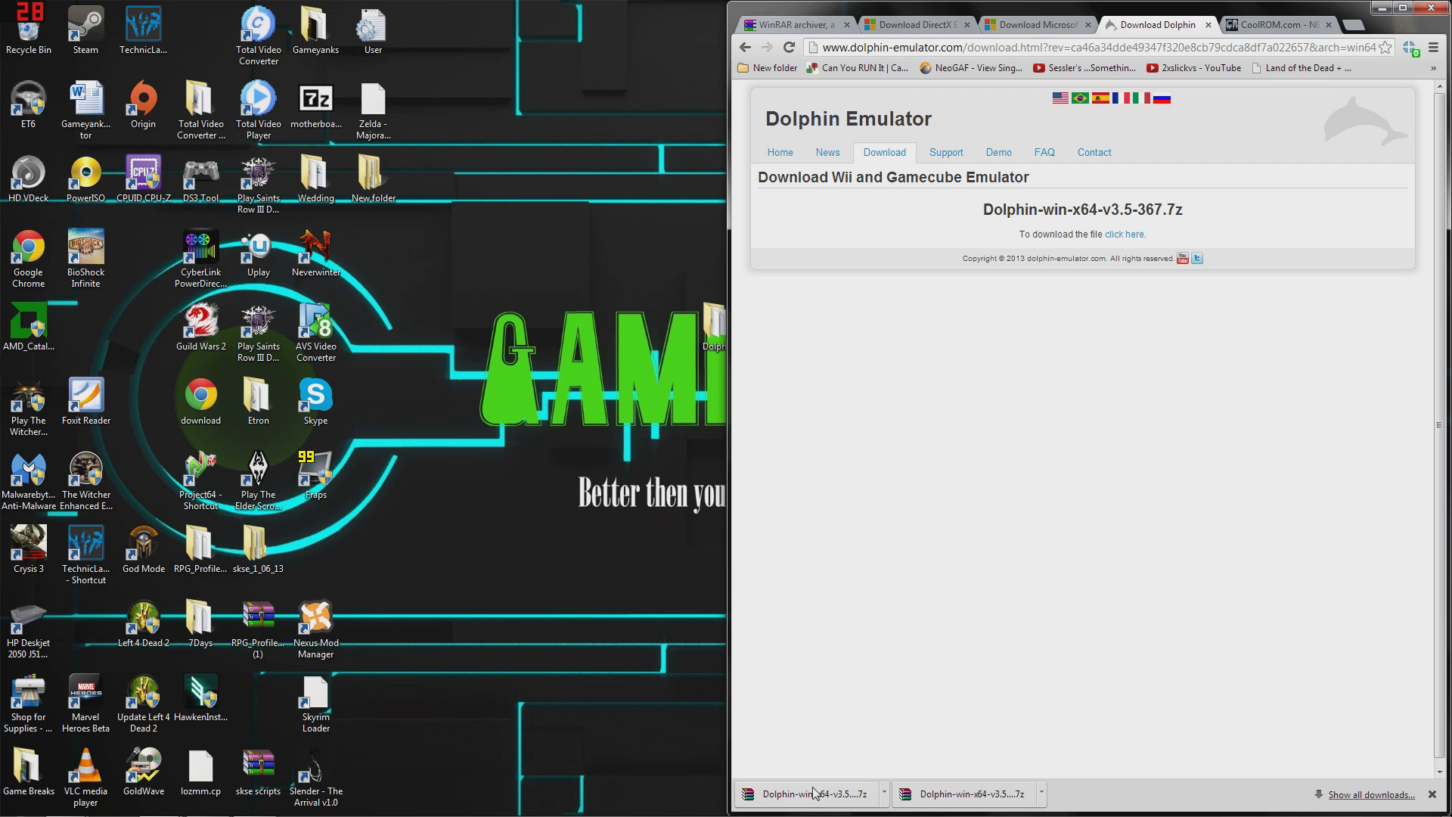
click(1381, 7)
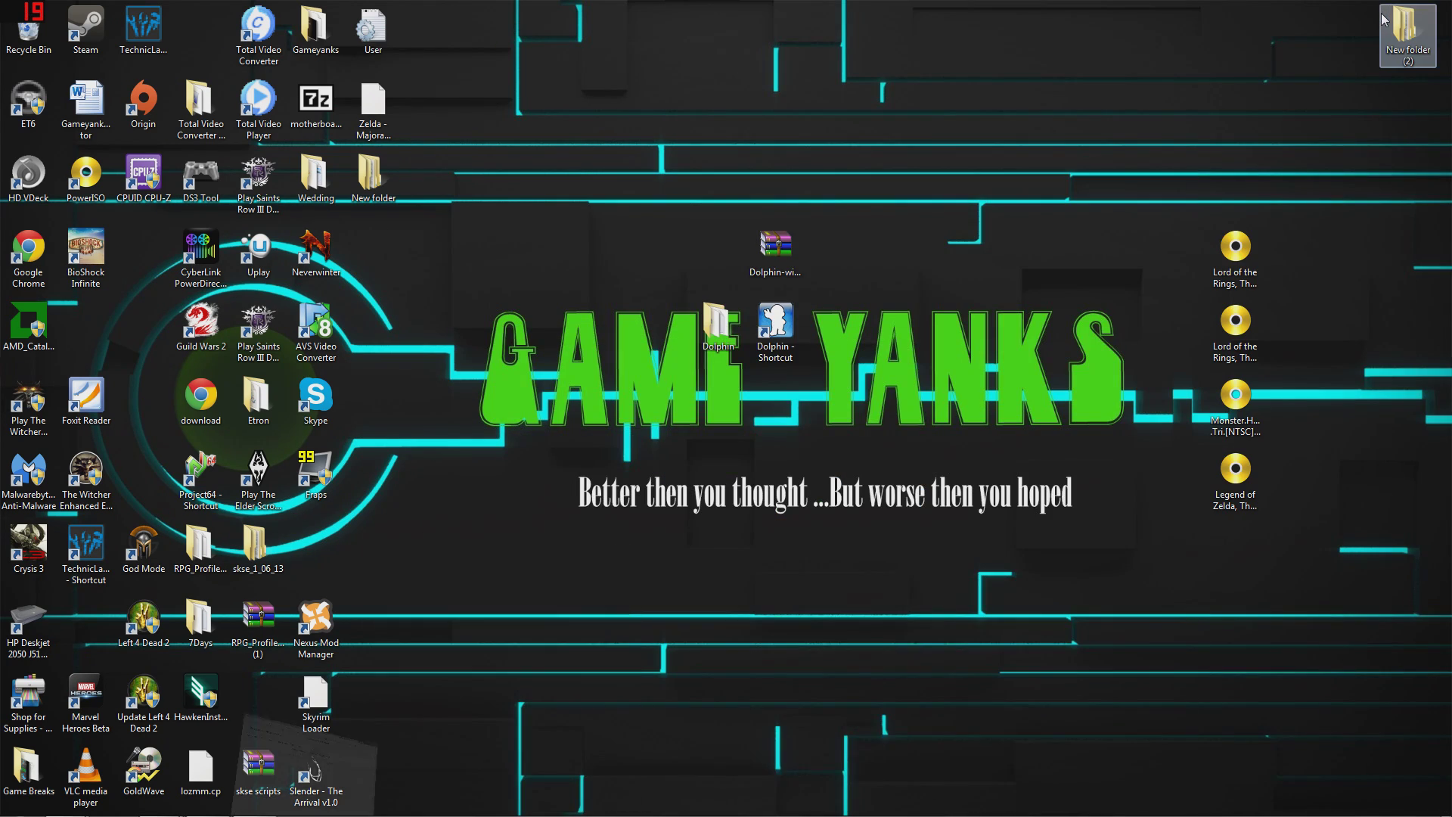
Open the Dolphin archive from the desktop in WinRAR, view its extraction options, and close it without extracting.
double_click(774, 256)
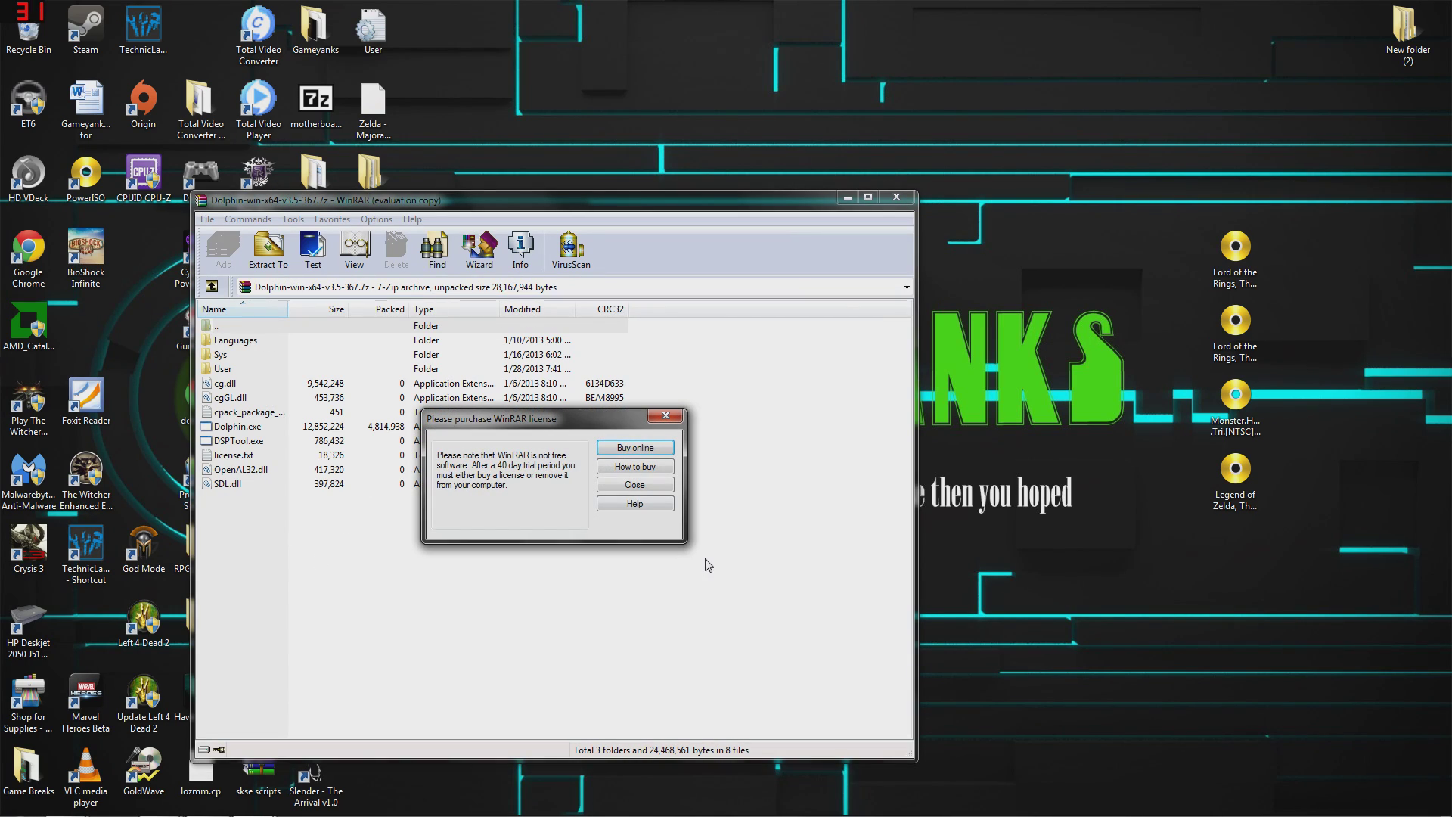
click(647, 484)
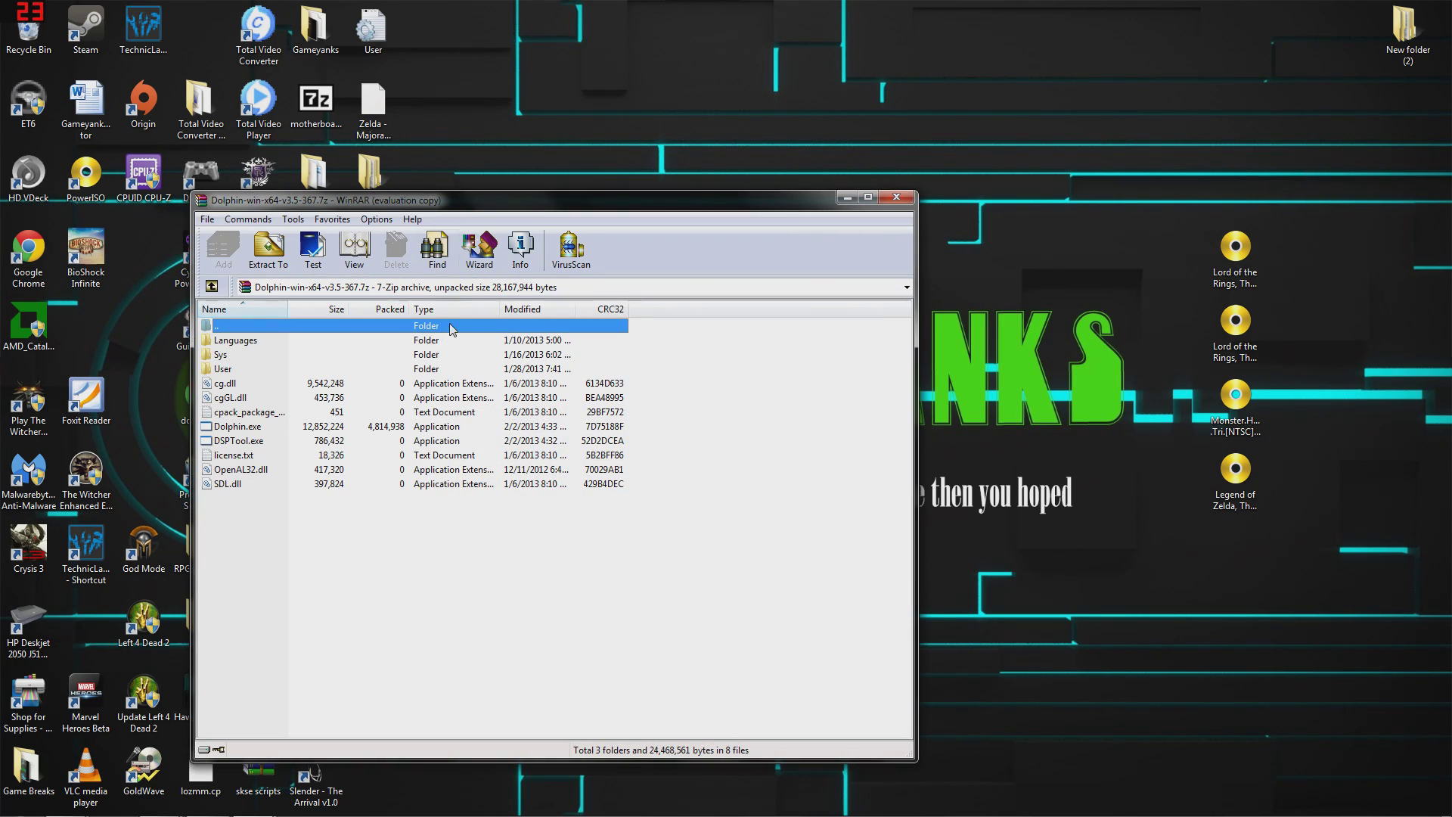
drag(486, 202, 0, 228)
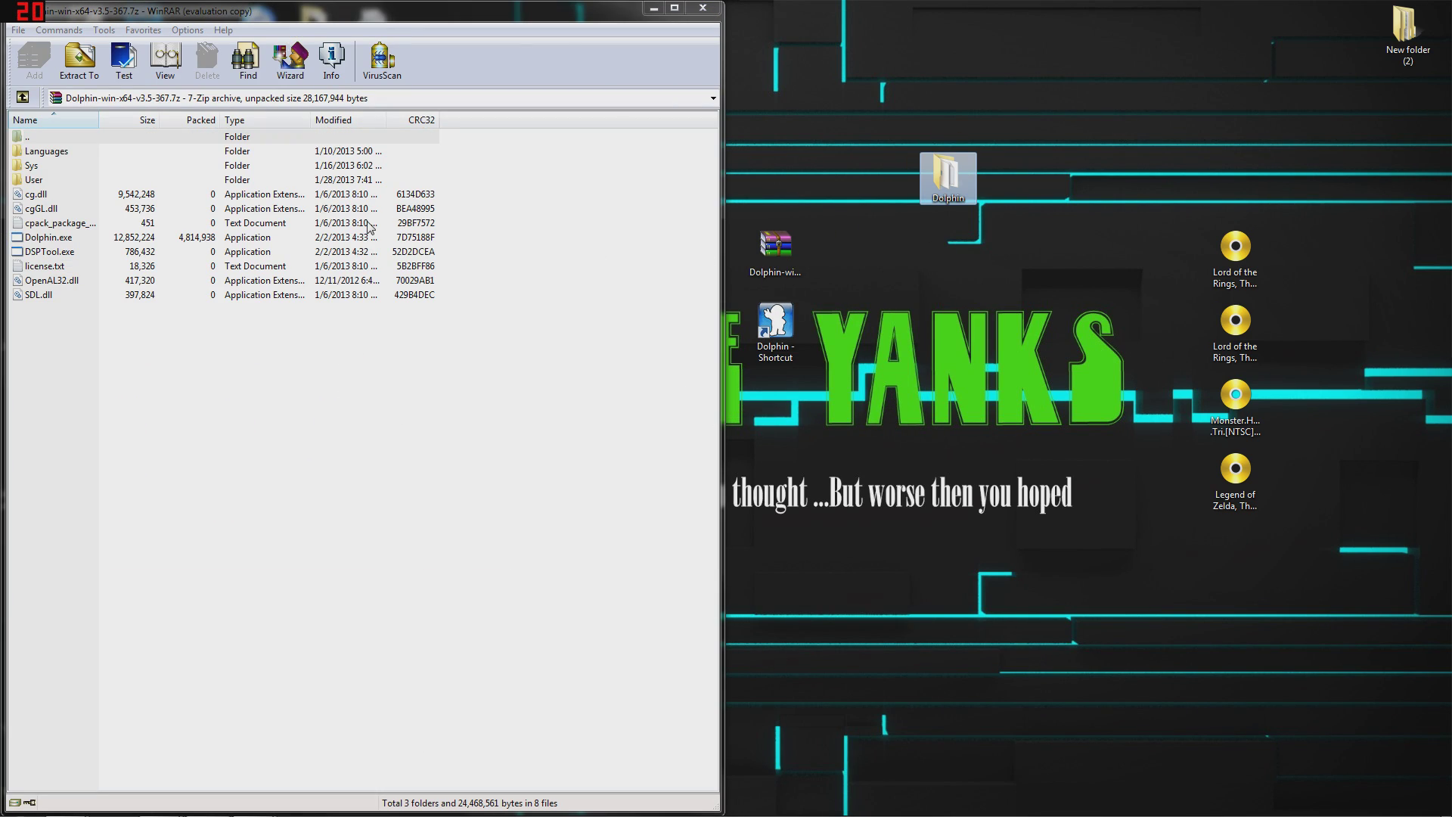
click(79, 61)
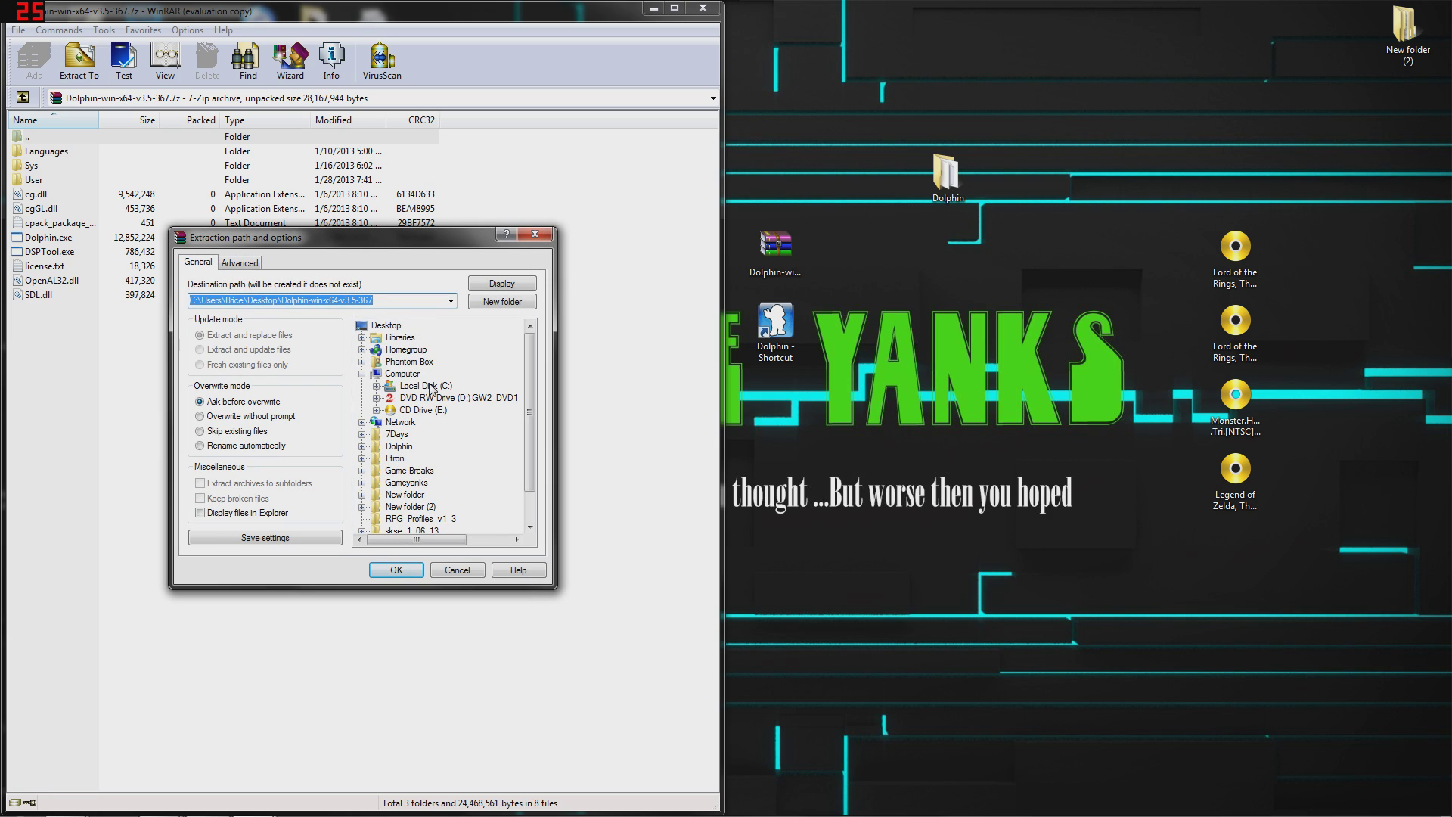
drag(532, 380, 531, 386)
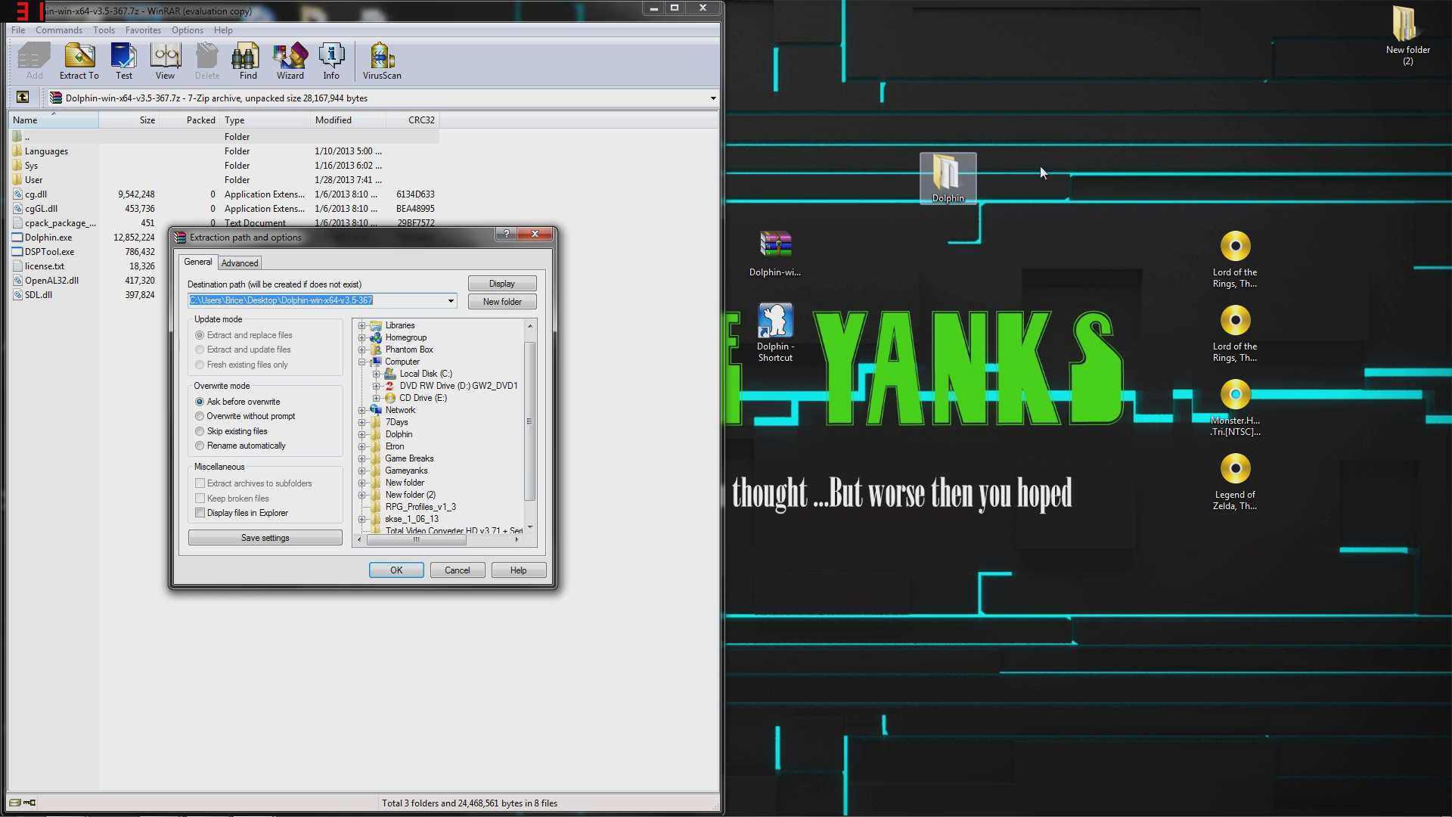
click(534, 234)
click(703, 7)
Rearrange the desktop by moving the Dolphin archive next to the AMD Catalyst shortcut and the Dolphin folder near its shortcut.
drag(778, 248, 83, 323)
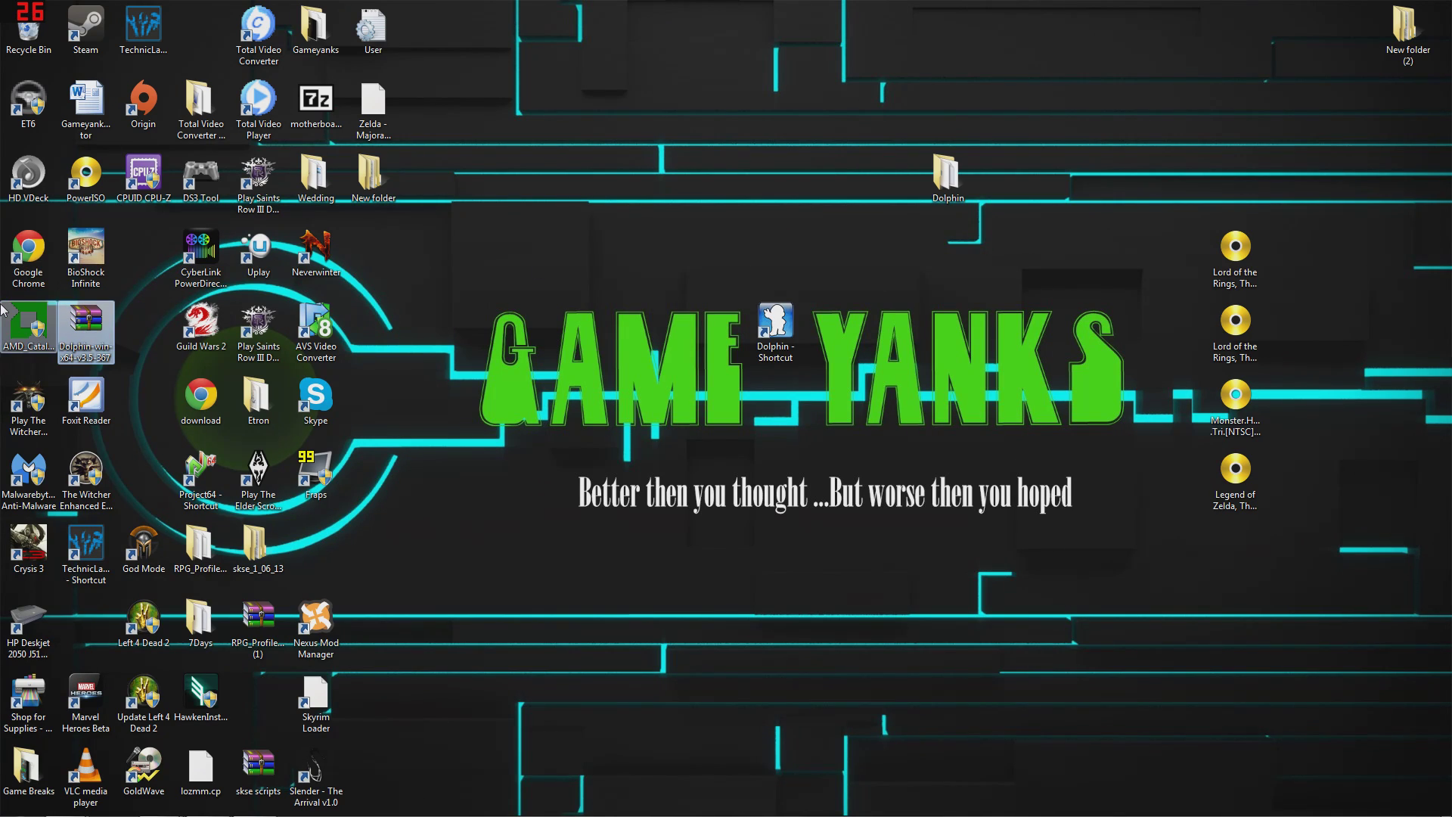
drag(947, 176, 578, 318)
Examine the contents of the extracted Dolphin folder and of New folder (2) side by side, then close both.
double_click(578, 318)
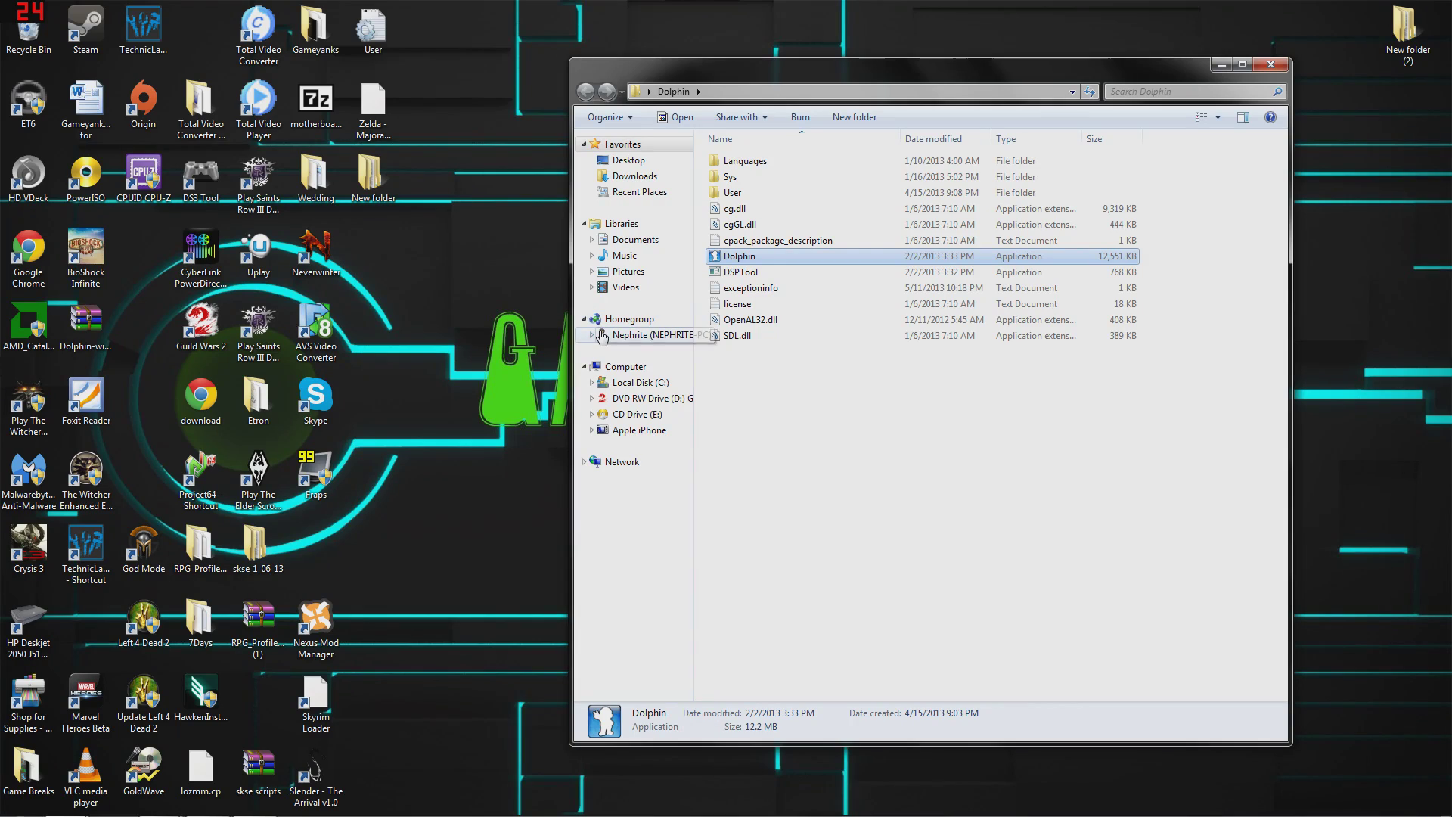
drag(904, 78, 2, 75)
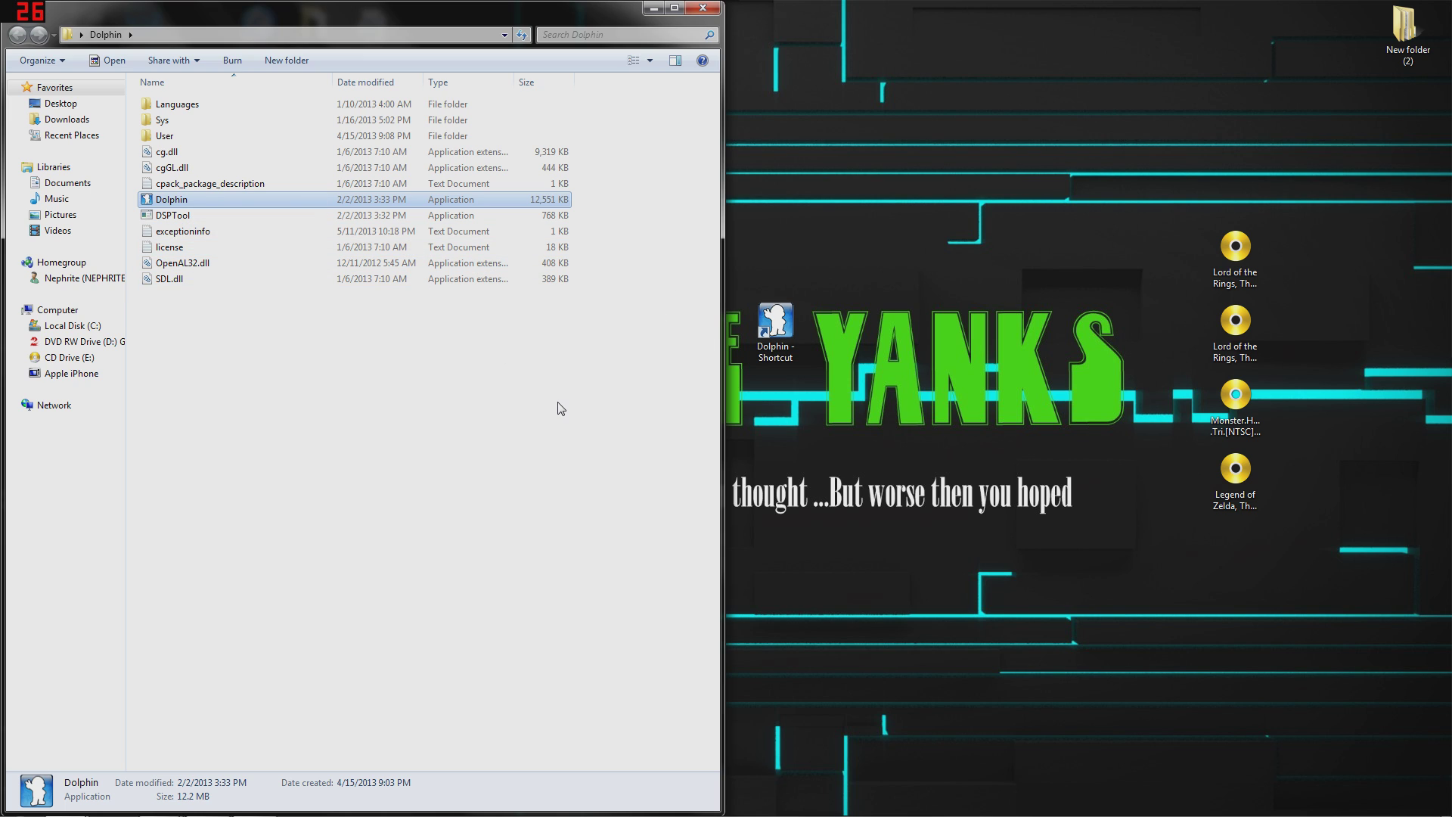
double_click(1408, 34)
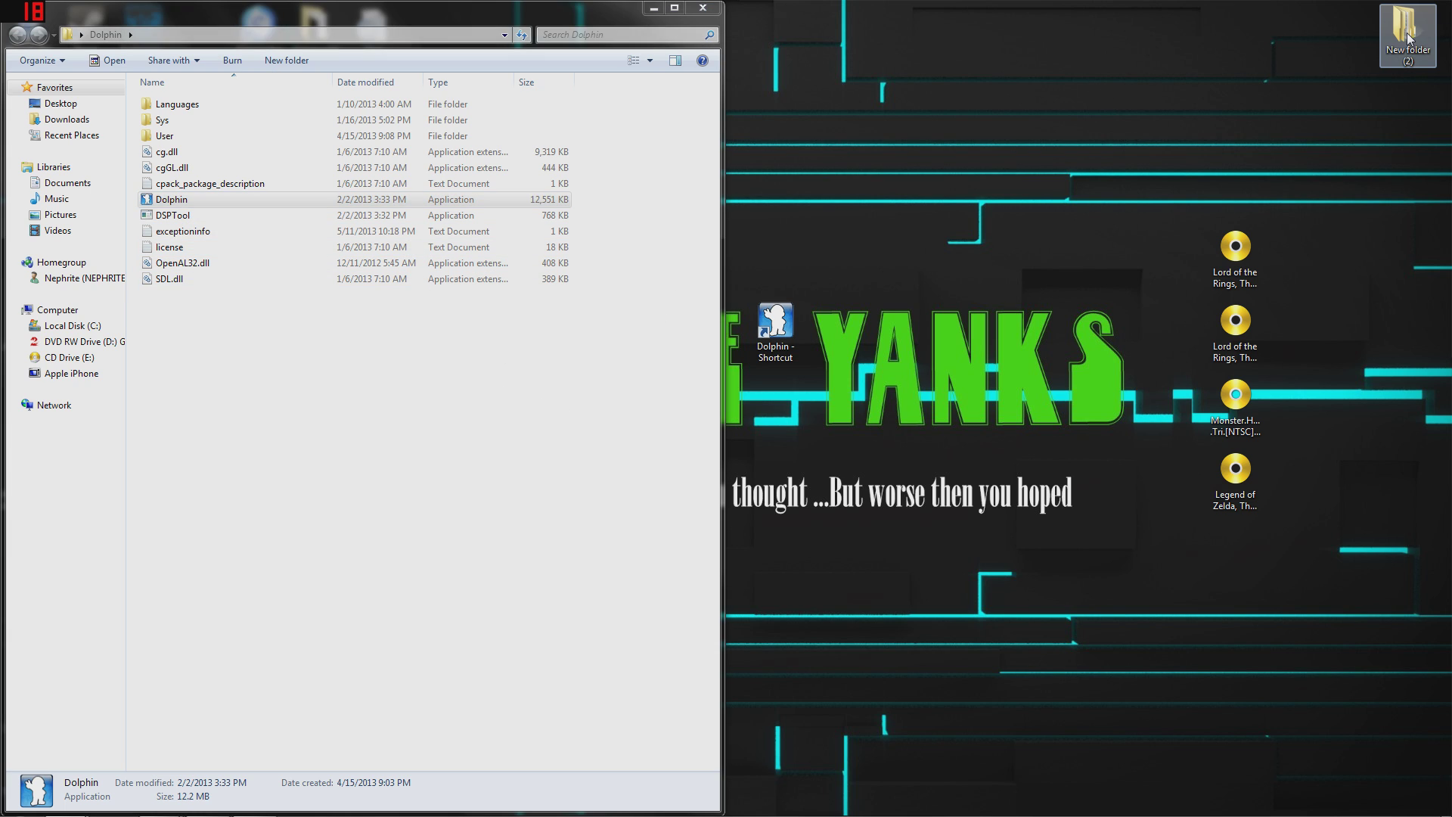
drag(259, 18, 1451, 223)
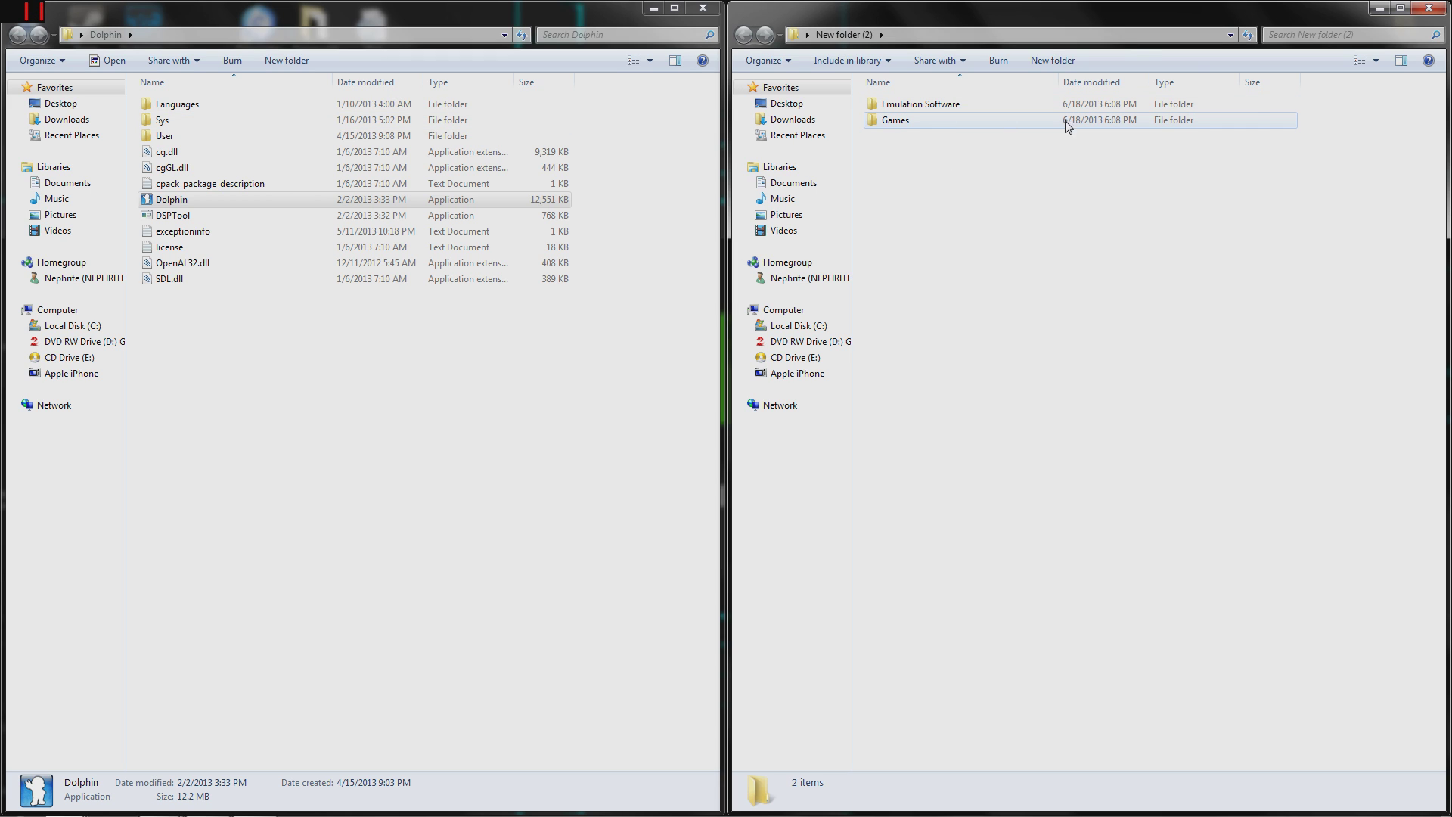
click(1436, 16)
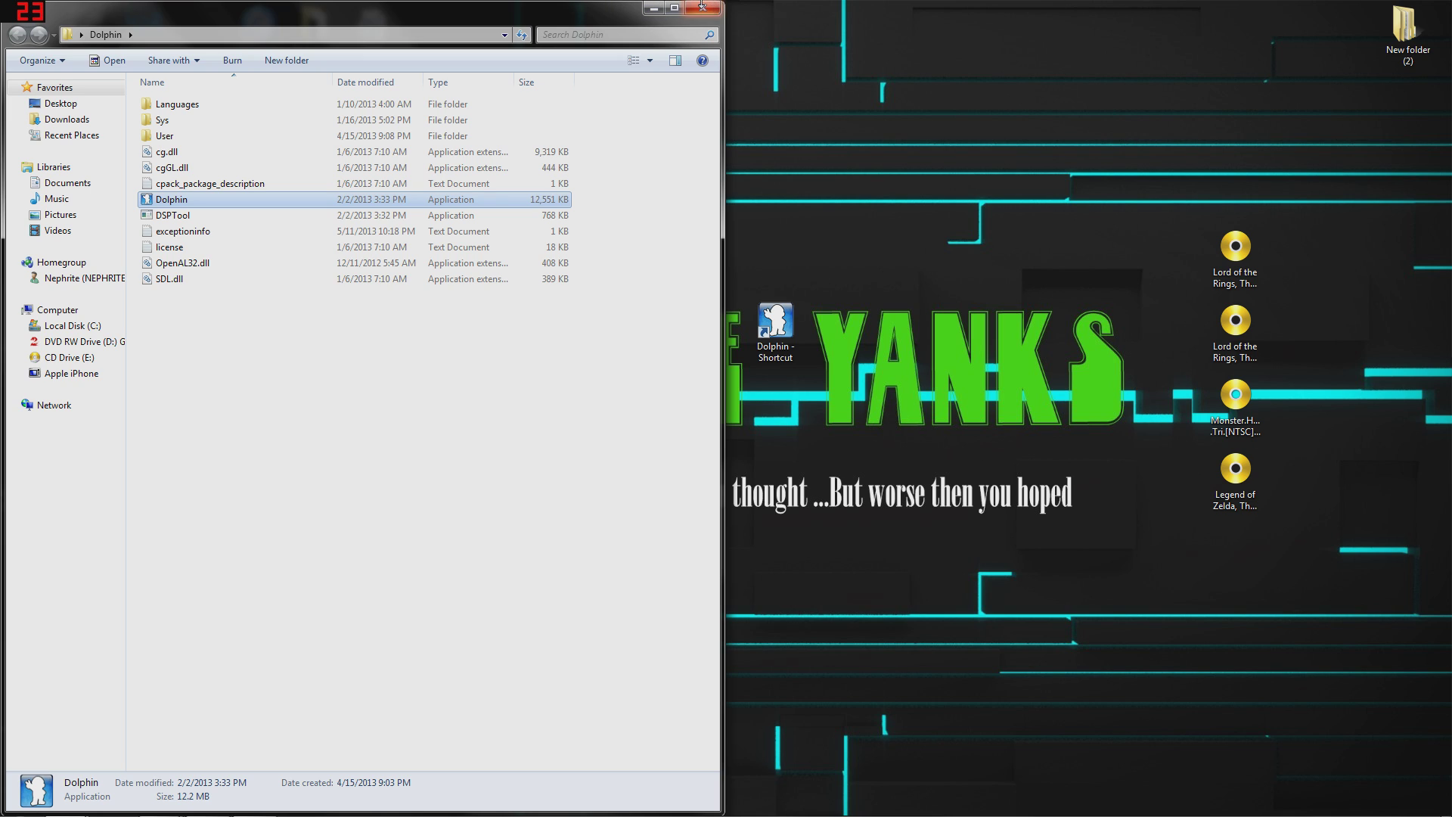
click(703, 9)
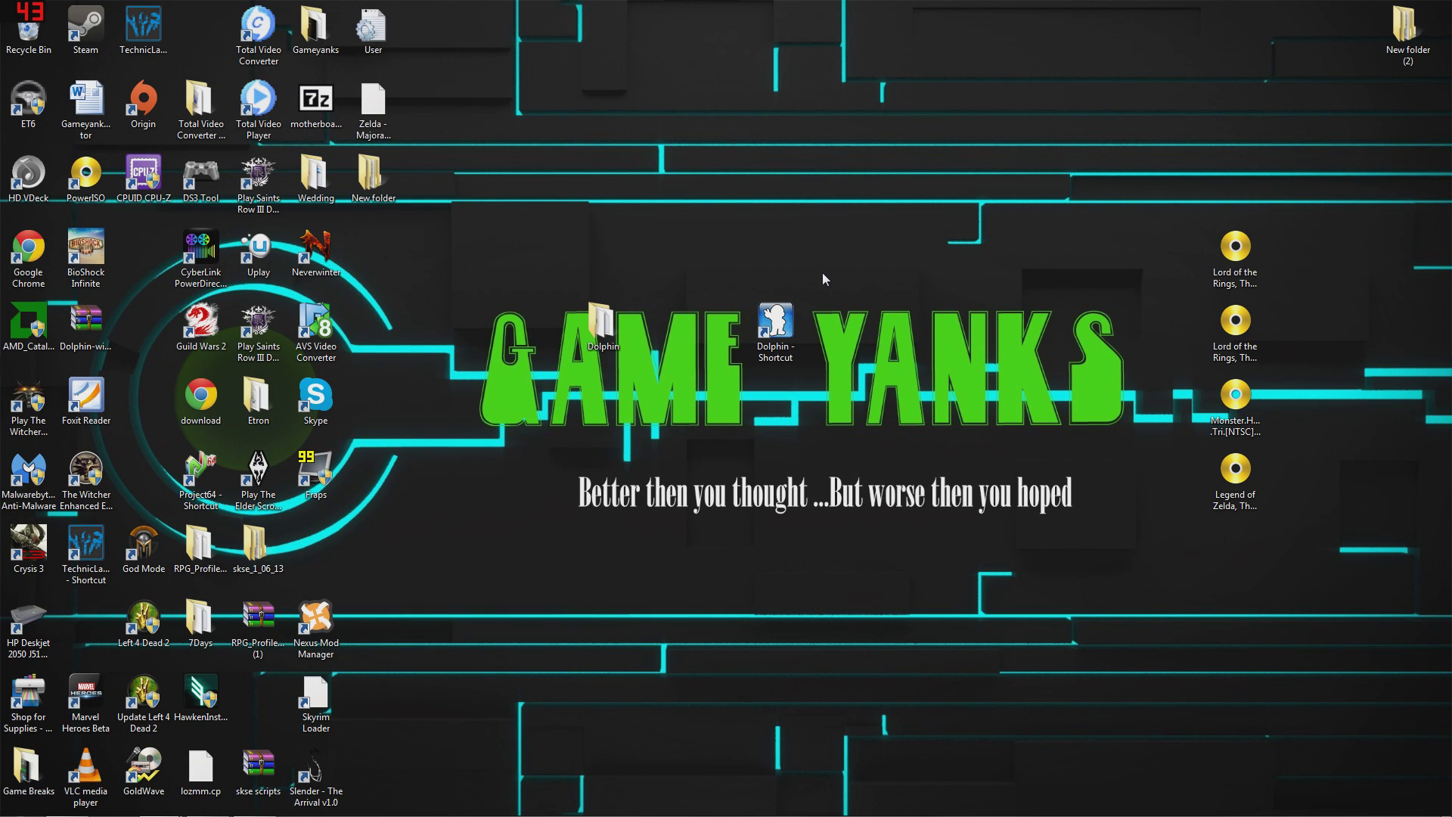
Launch Dolphin from its desktop shortcut, maximize it, select all the listed games, and return to the desktop.
double_click(779, 324)
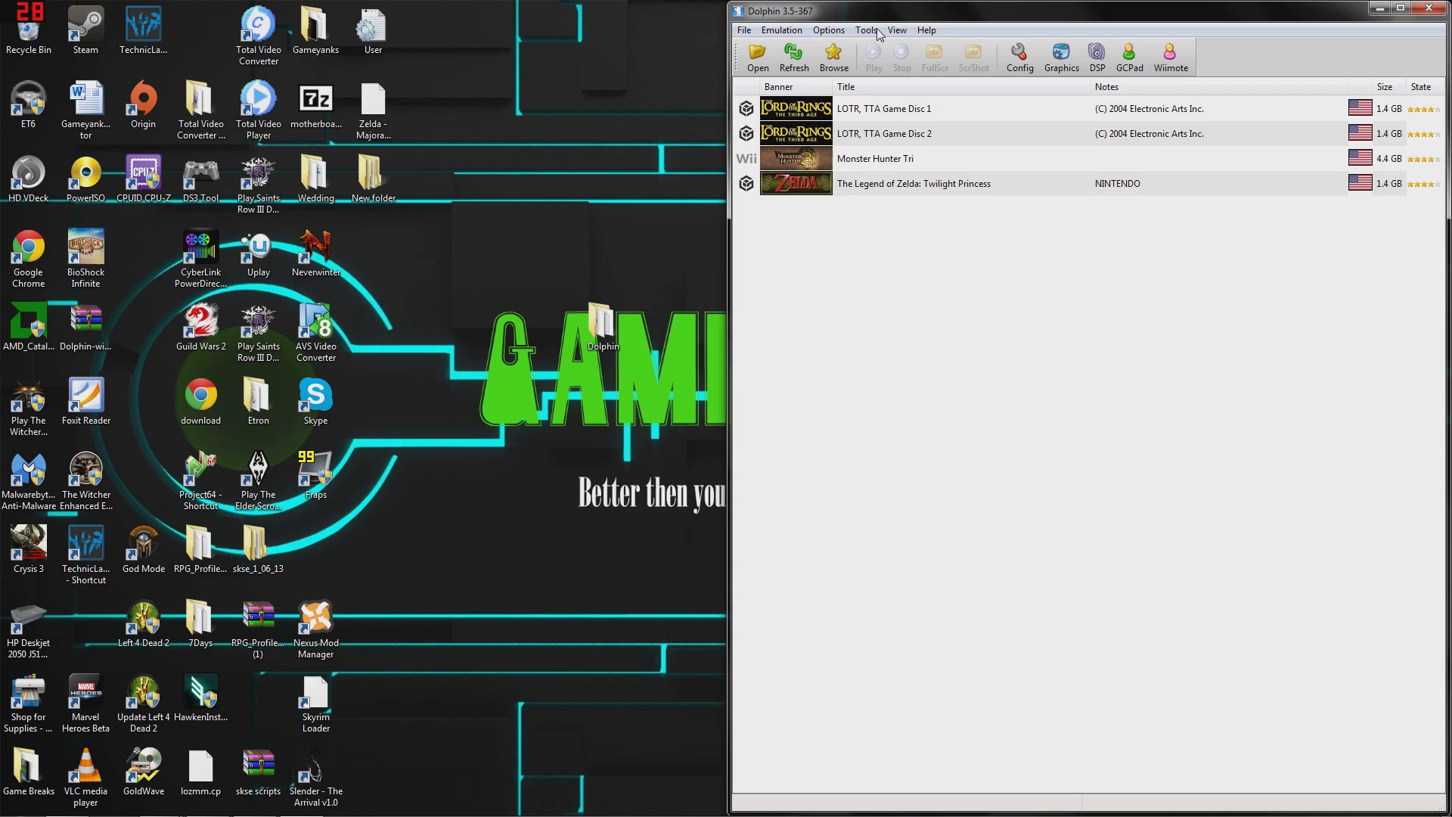
drag(880, 11, 484, 2)
drag(403, 405, 163, 214)
drag(197, 287, 87, 98)
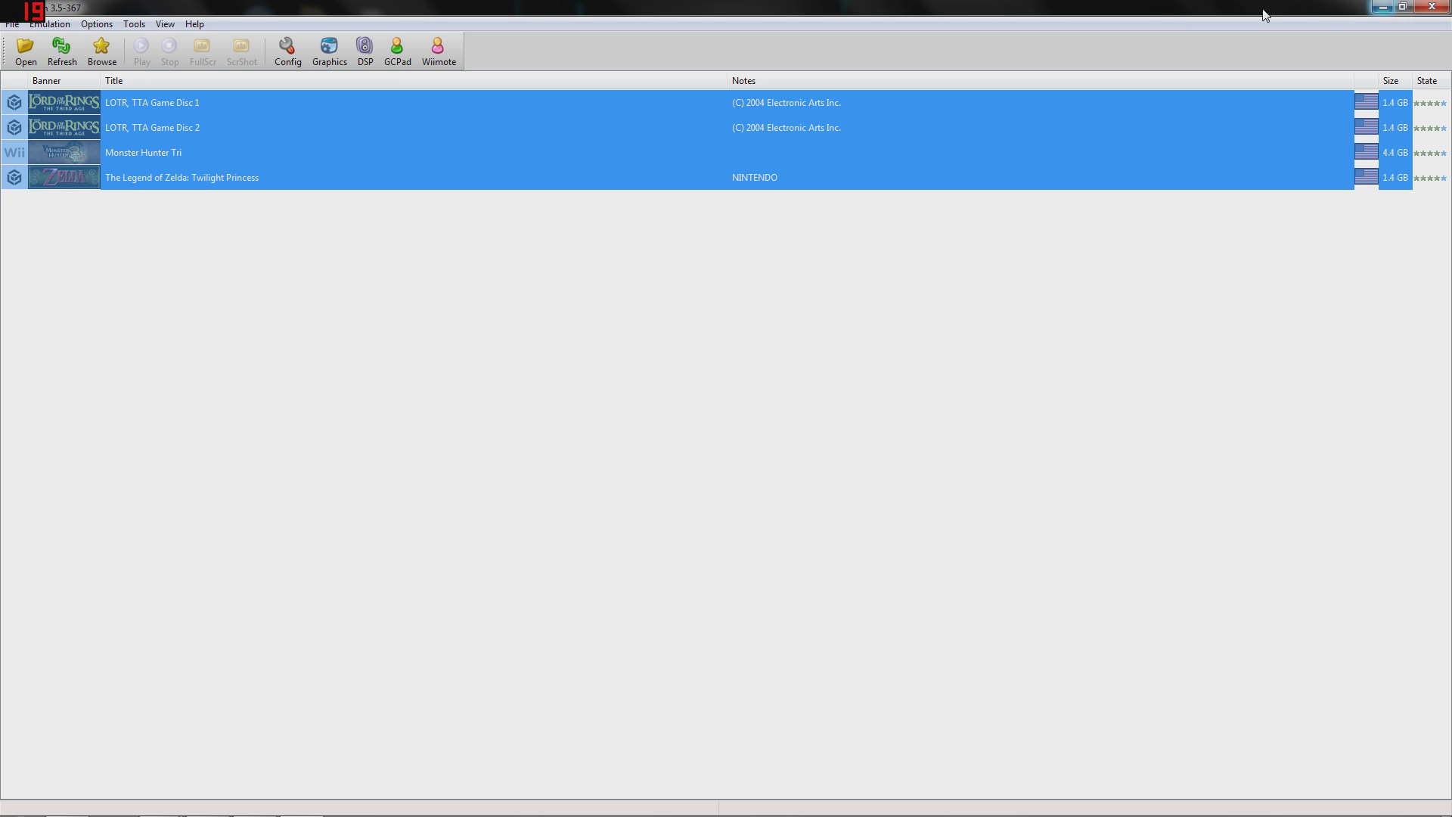
key(super+d)
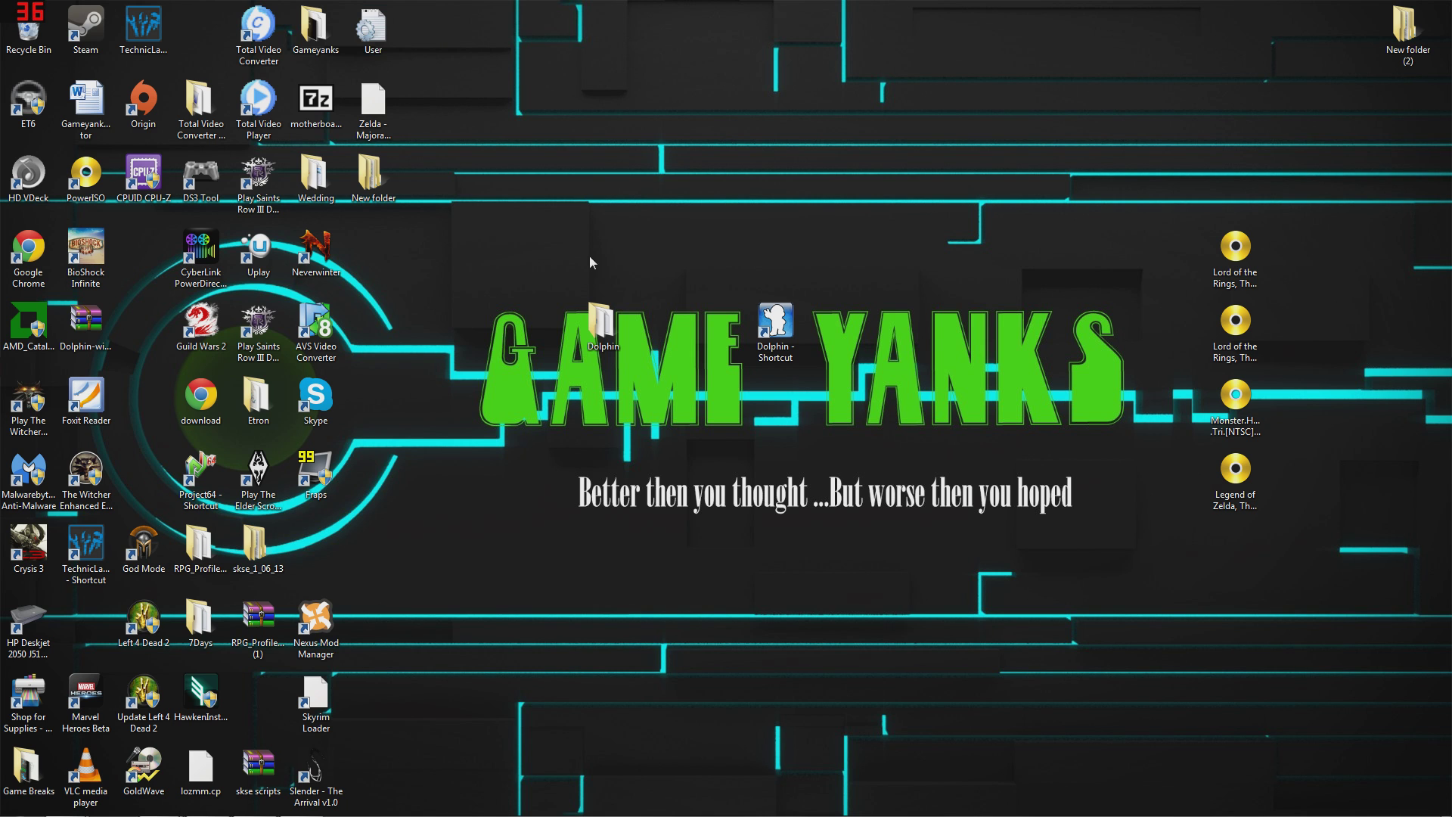
Switch to the CoolROM page in Chrome and open the Super Smash Bros. Melee (v1.02) page among the Nintendo Gamecube ISOs.
mouse_move(513, 810)
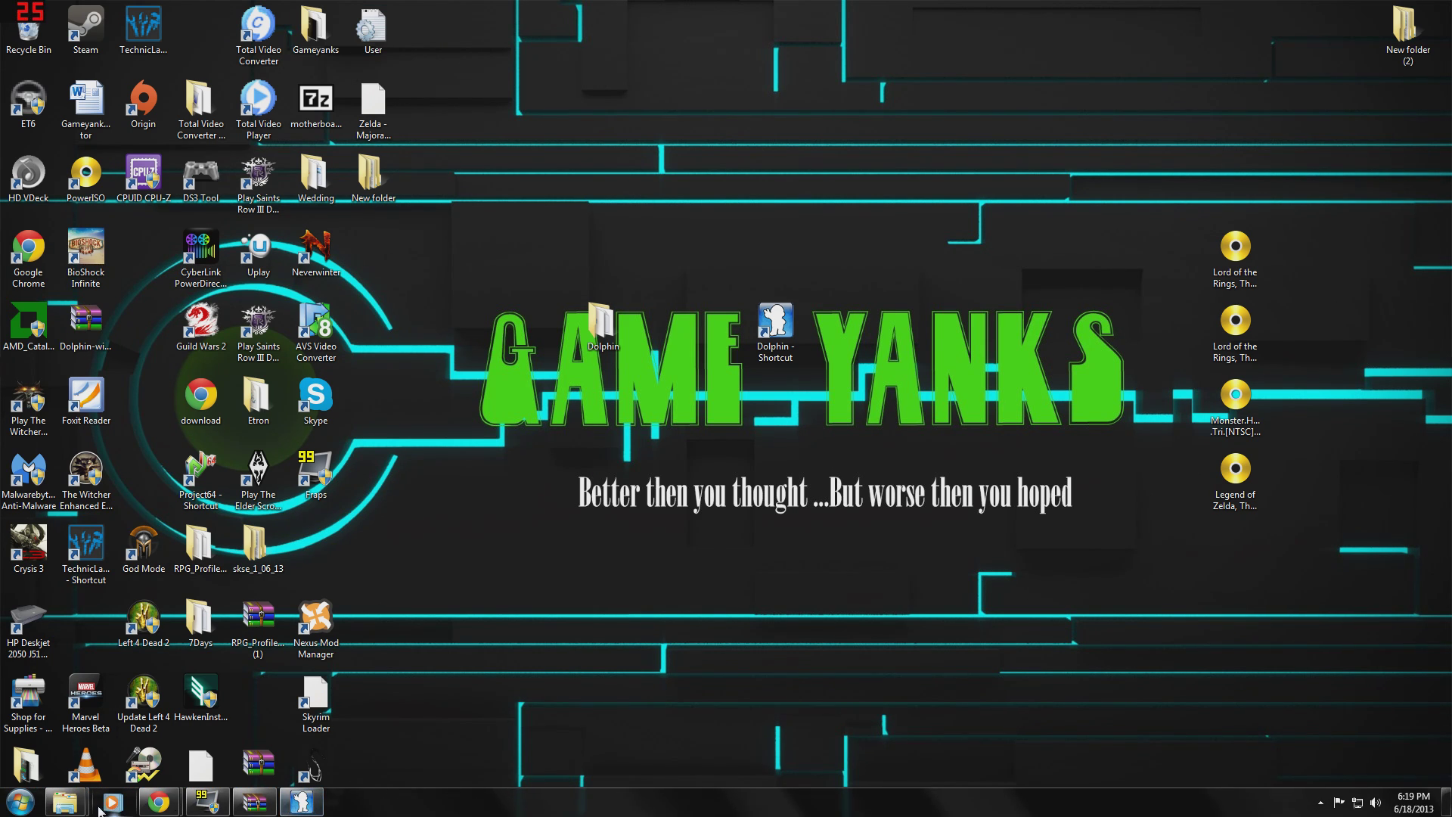
mouse_move(159, 803)
click(225, 745)
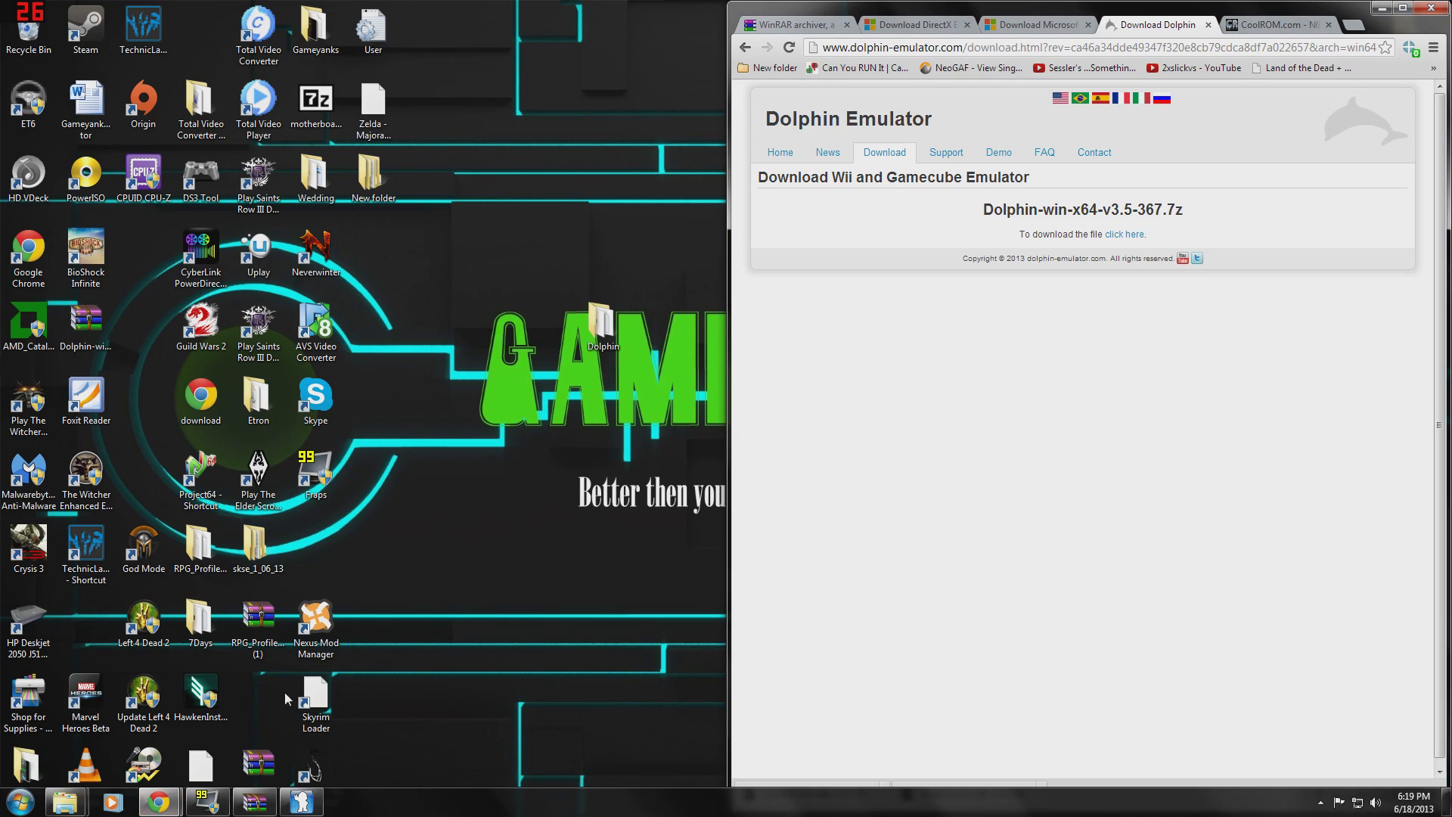
click(1298, 18)
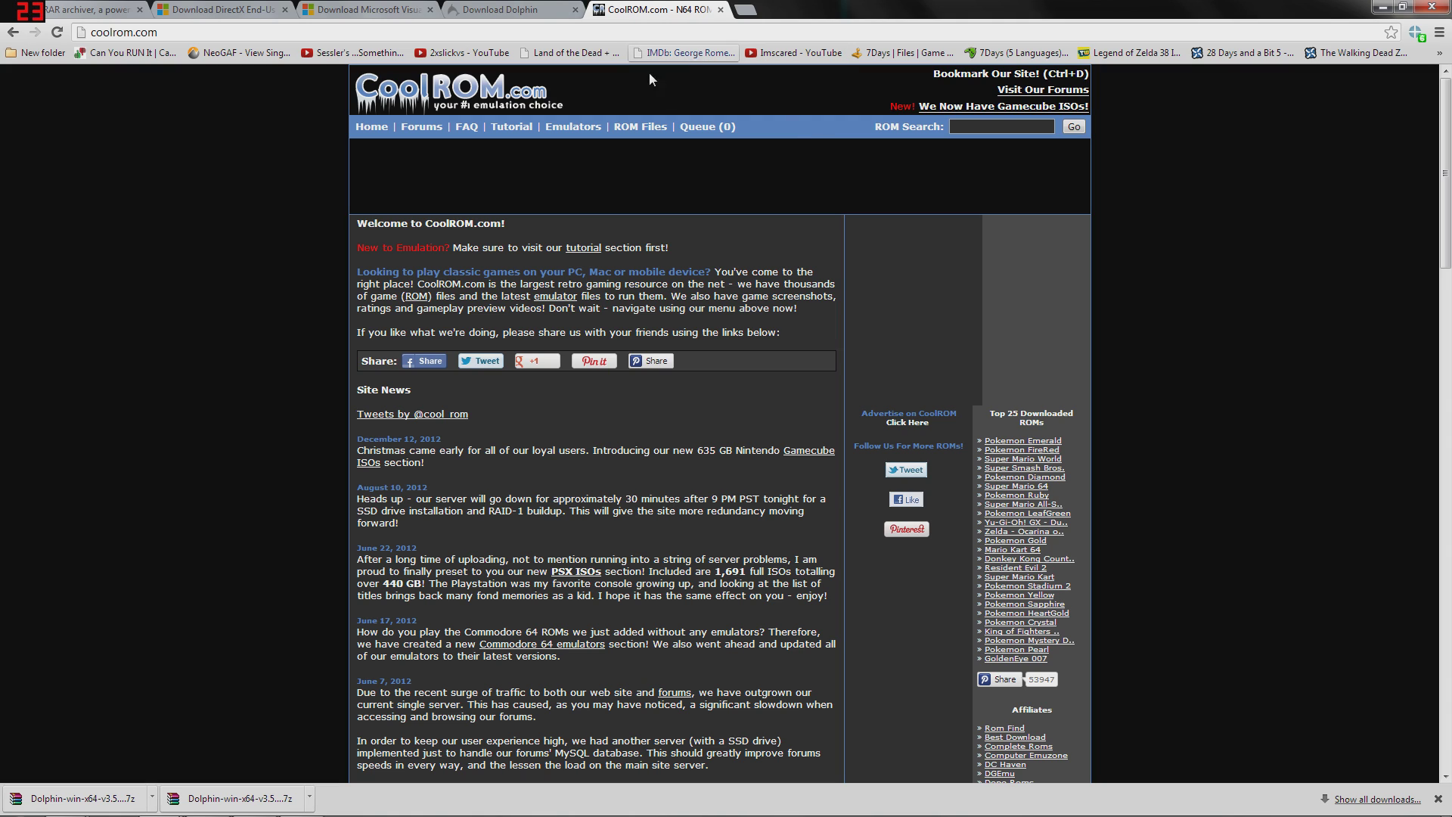
mouse_move(631, 133)
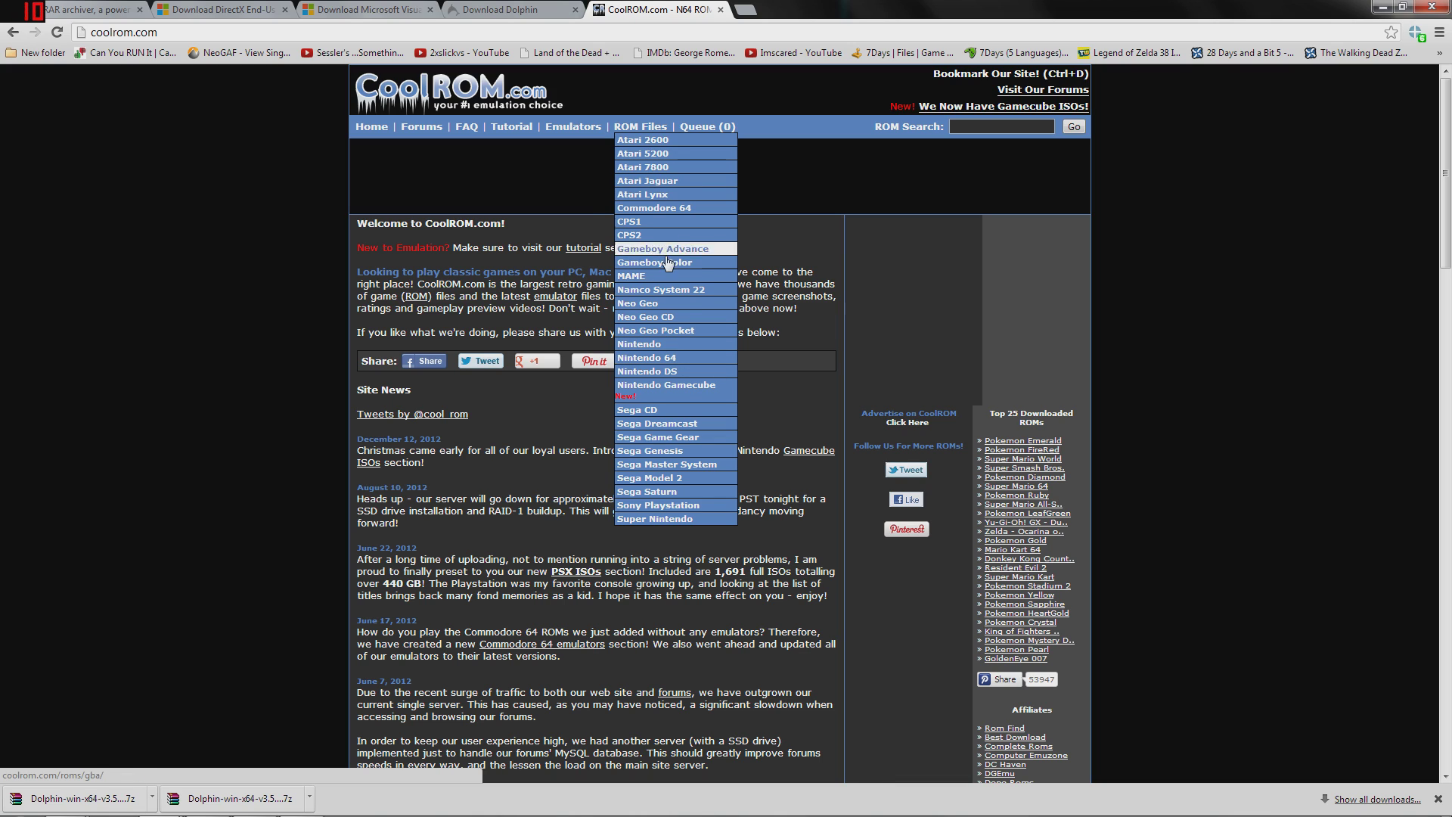
click(683, 395)
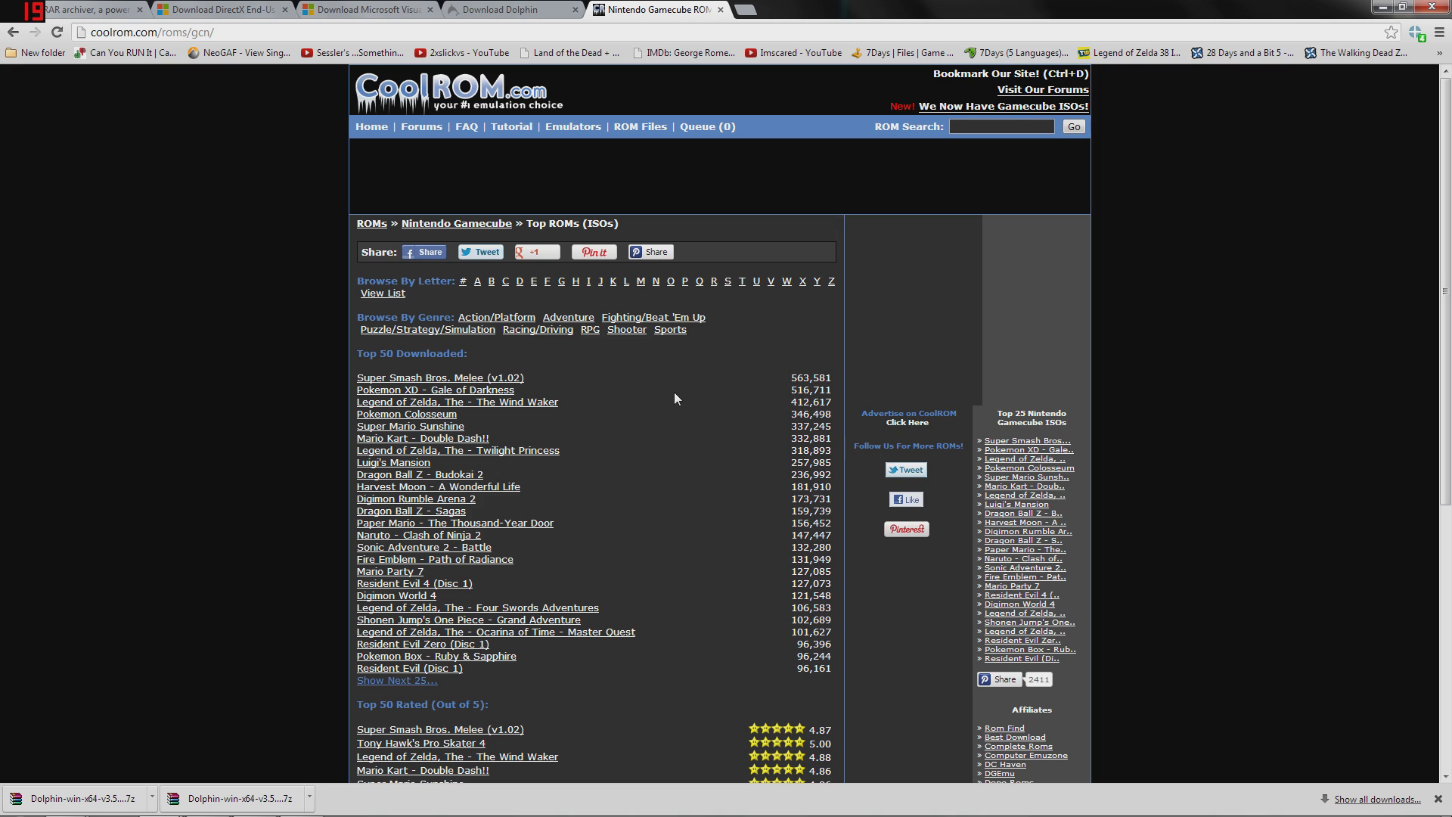
click(477, 378)
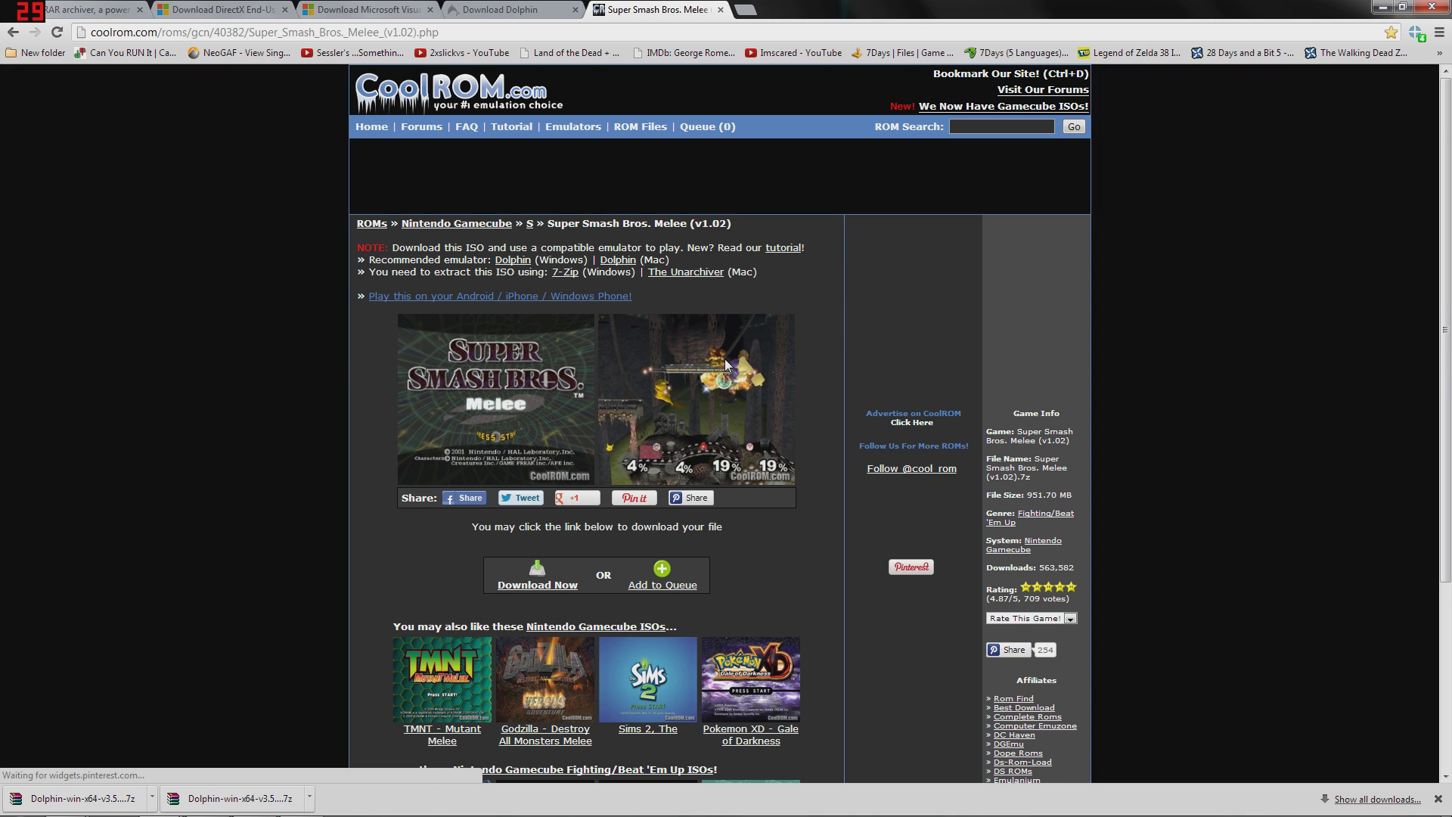
Look through the related games and visitor comments on the Super Smash Bros. Melee page.
scroll(632, 398, down, 5)
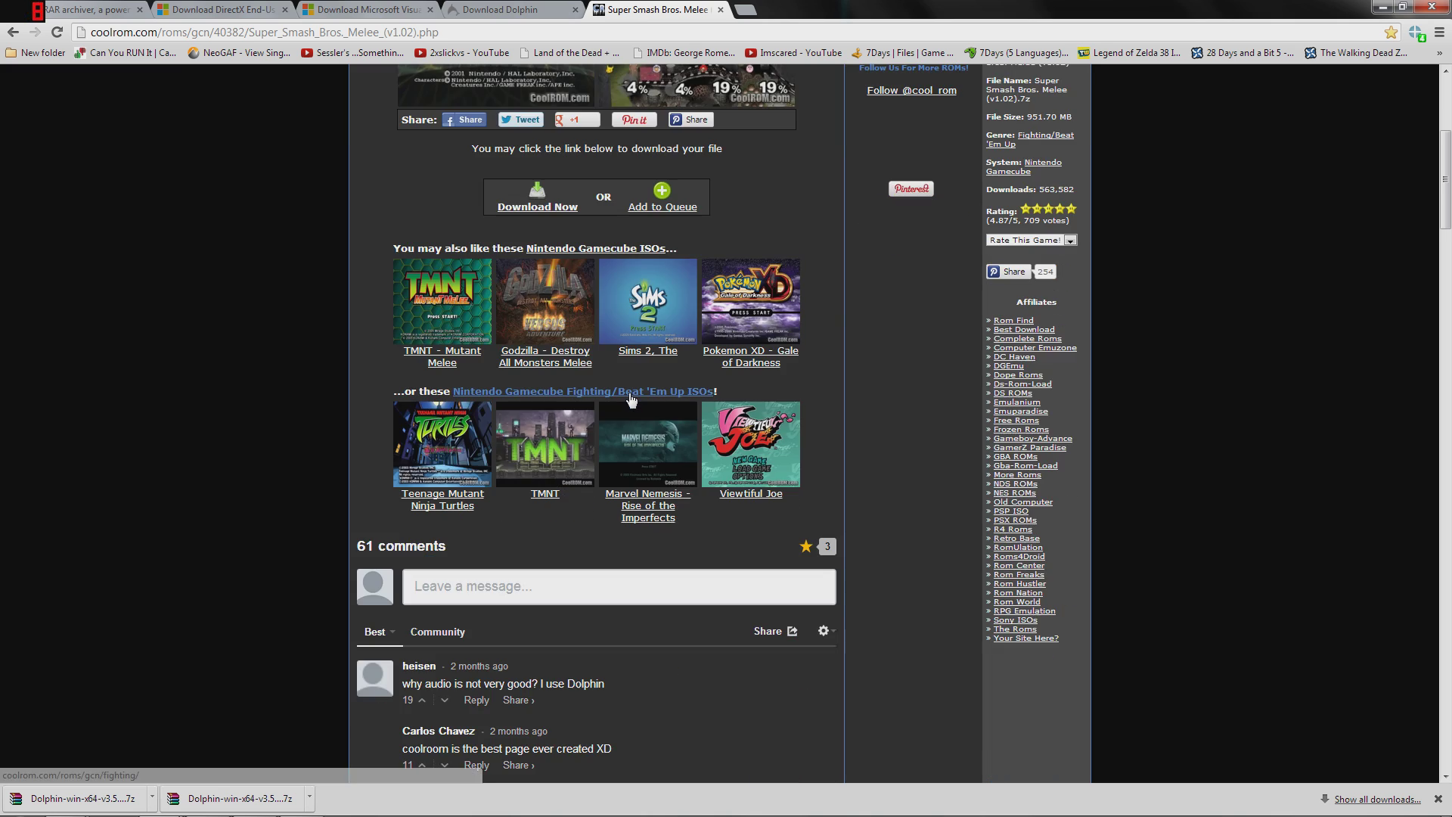
scroll(630, 395, down, 5)
scroll(571, 484, down, 5)
scroll(577, 469, down, 10)
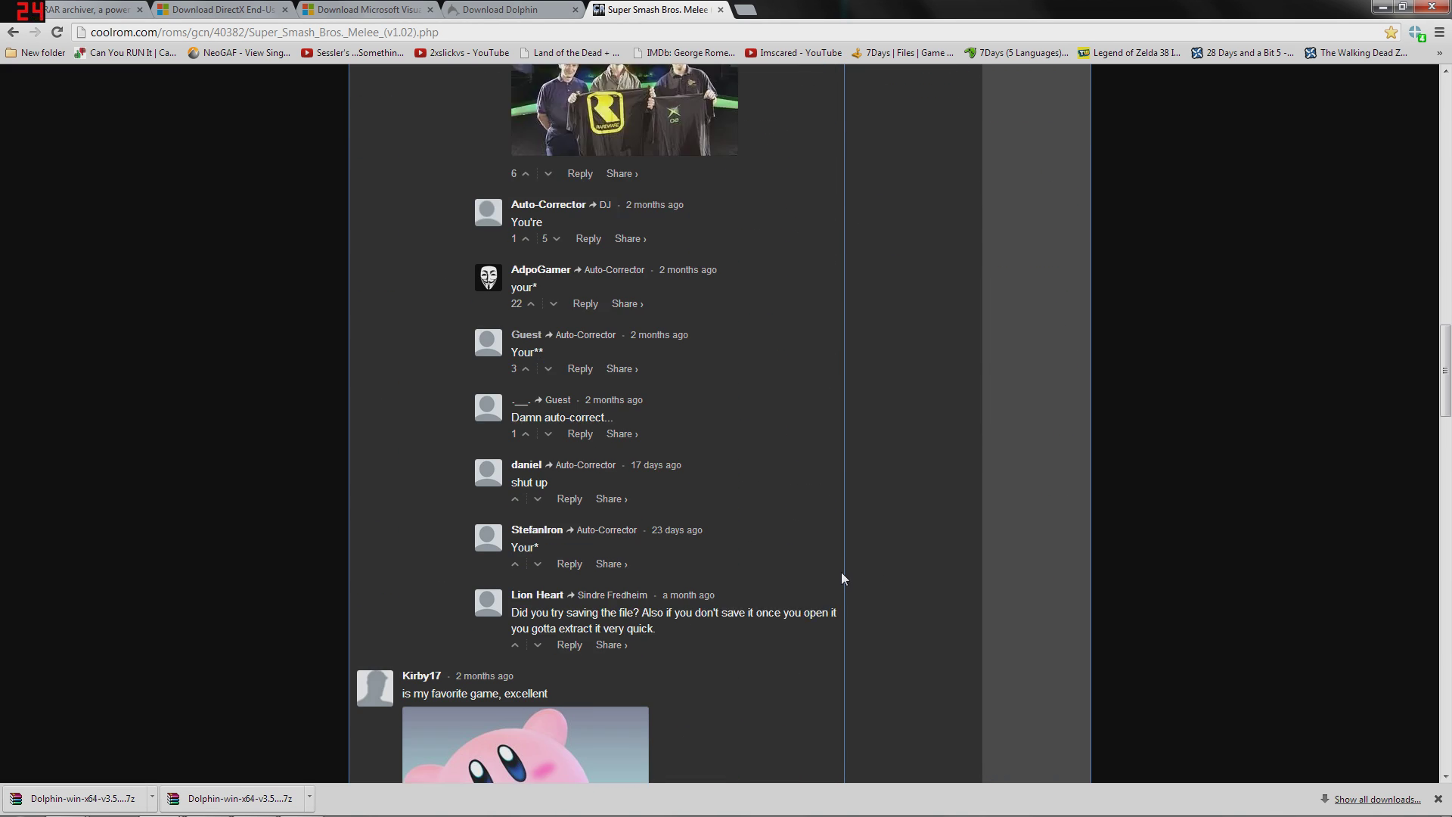
scroll(841, 579, down, 3)
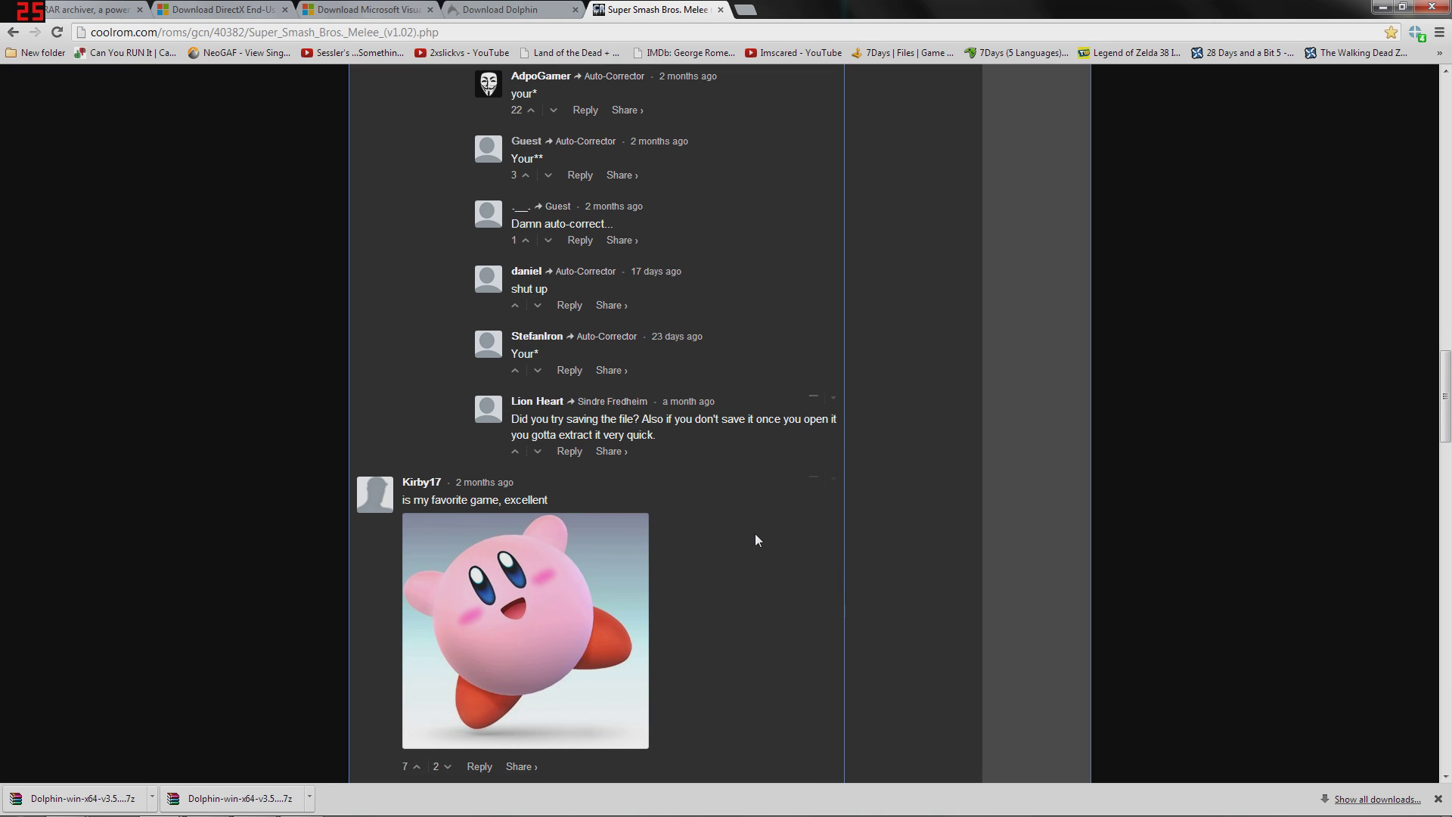
scroll(905, 496, up, 10)
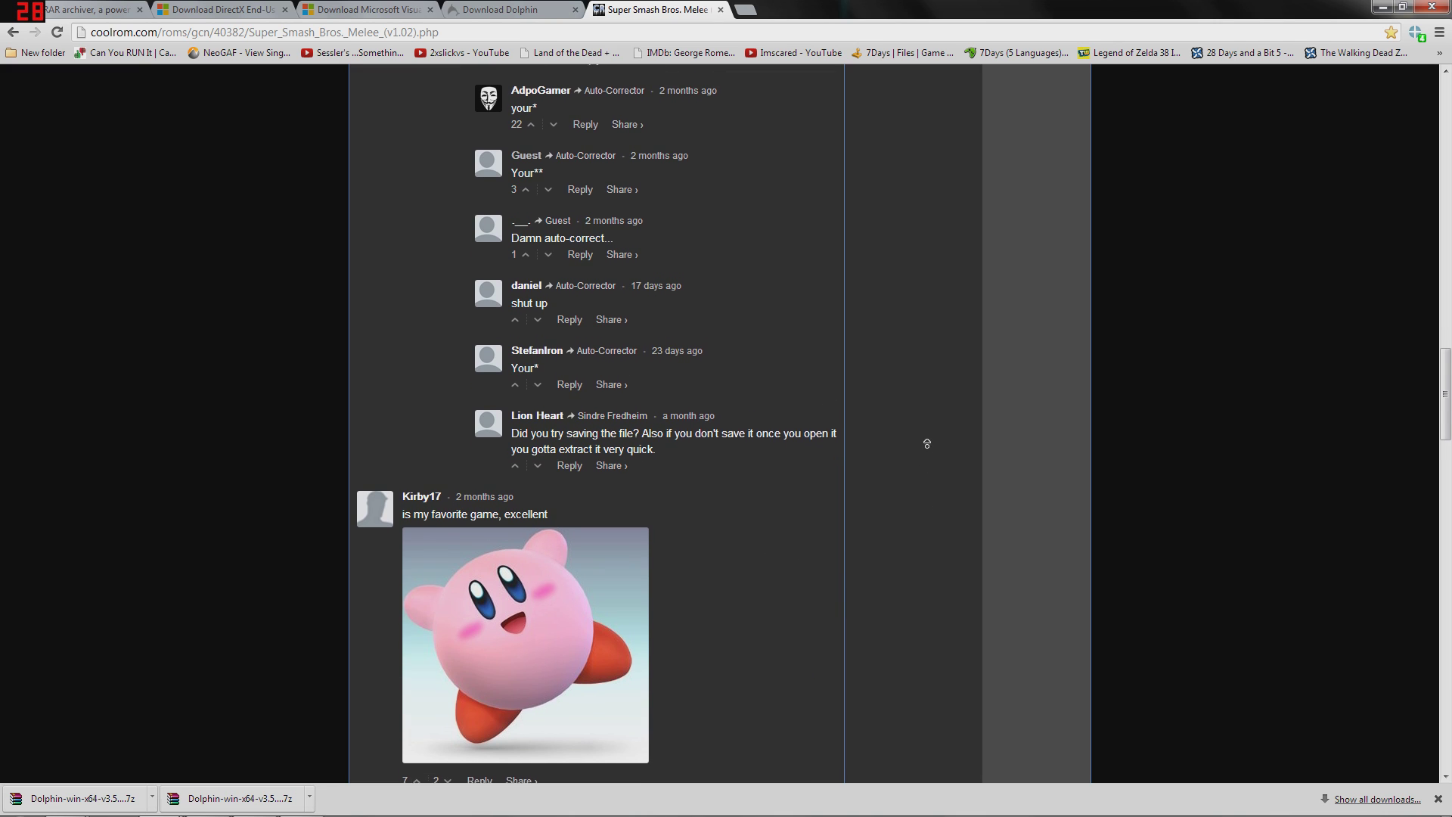
Download Super Smash Bros. Melee (v1.02).7z from its CoolROM page and copy the downloaded archive to the desktop.
scroll(923, 452, up, 20)
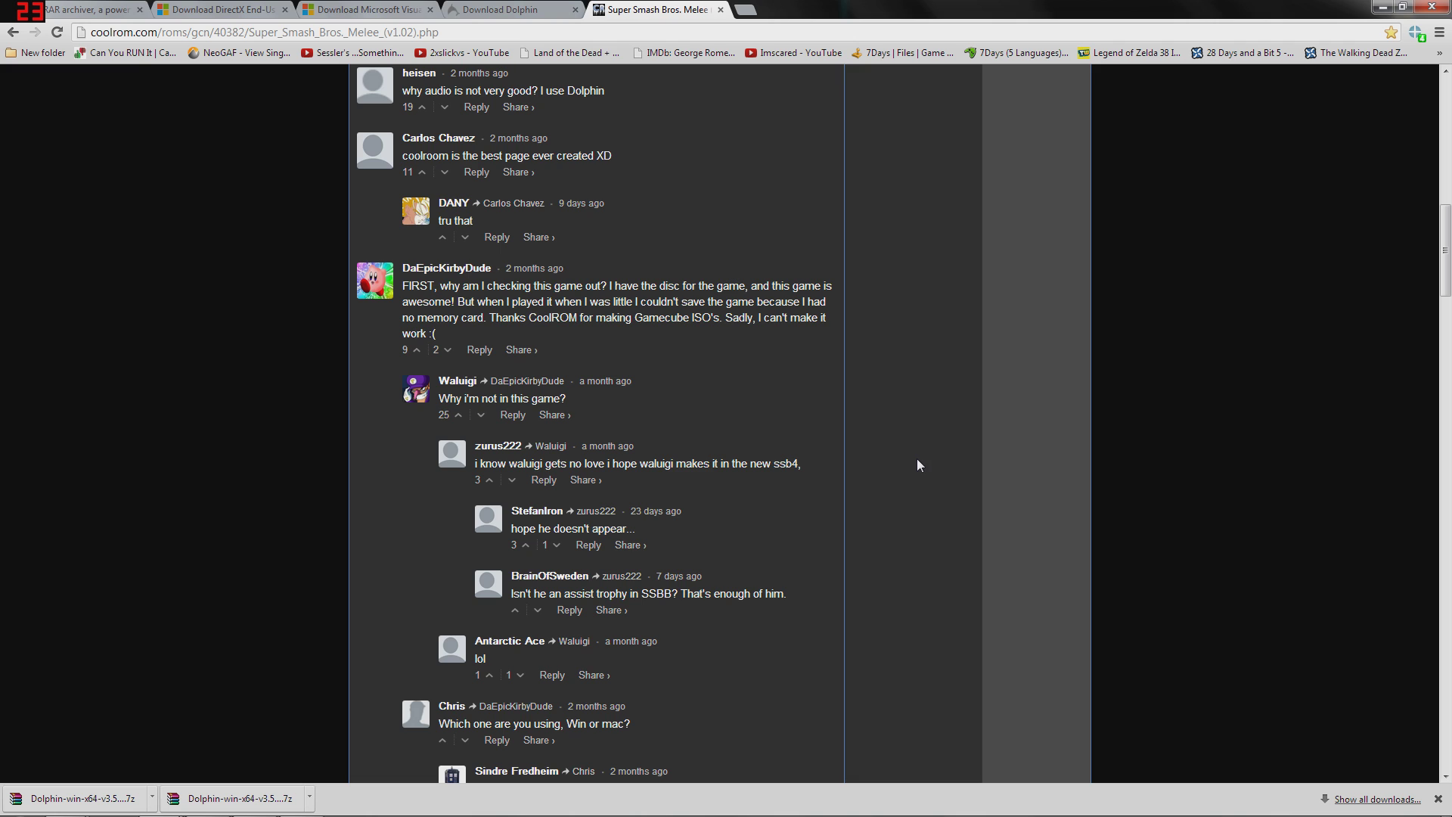
scroll(912, 469, up, 1)
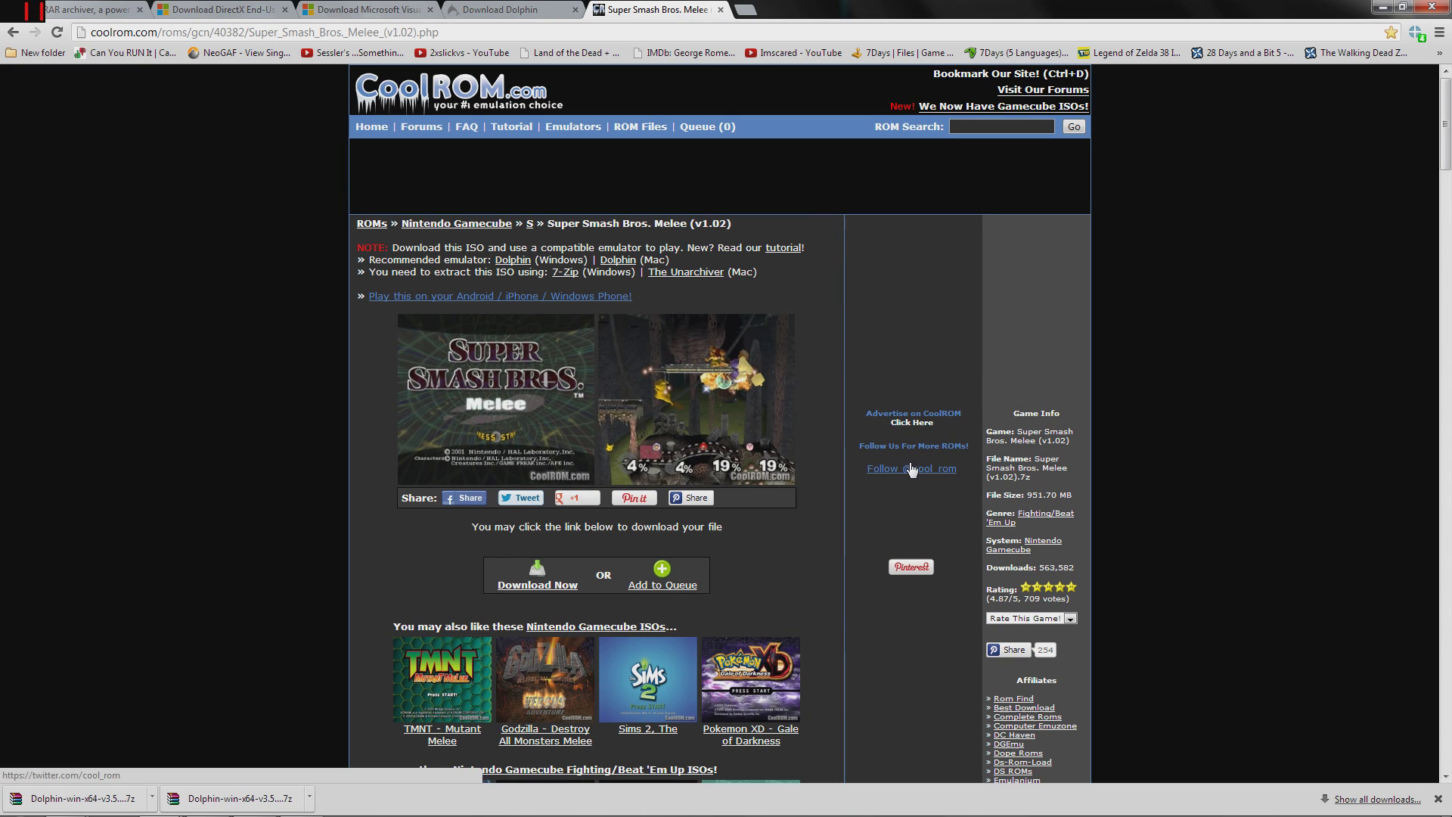
click(532, 586)
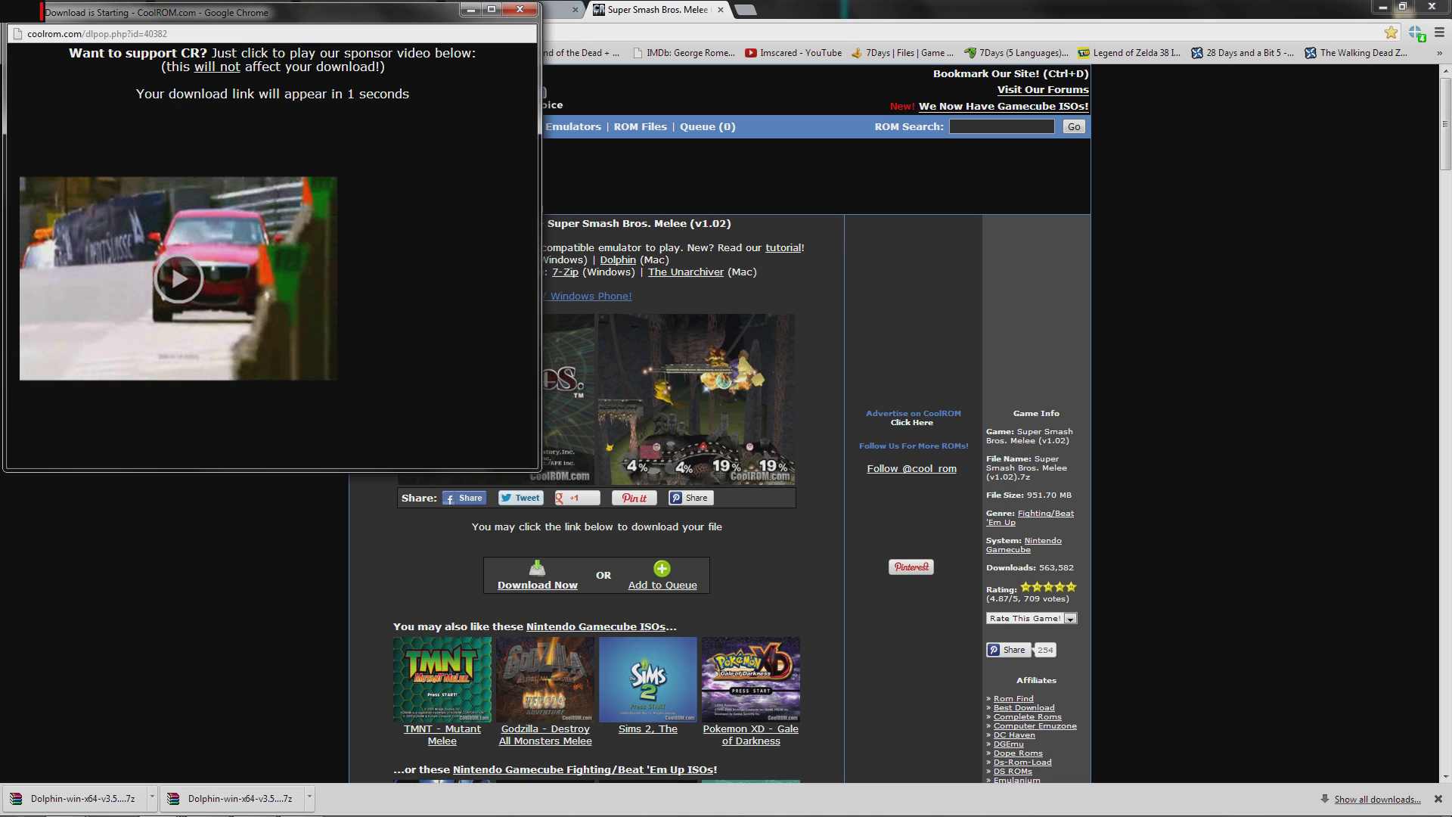
click(274, 122)
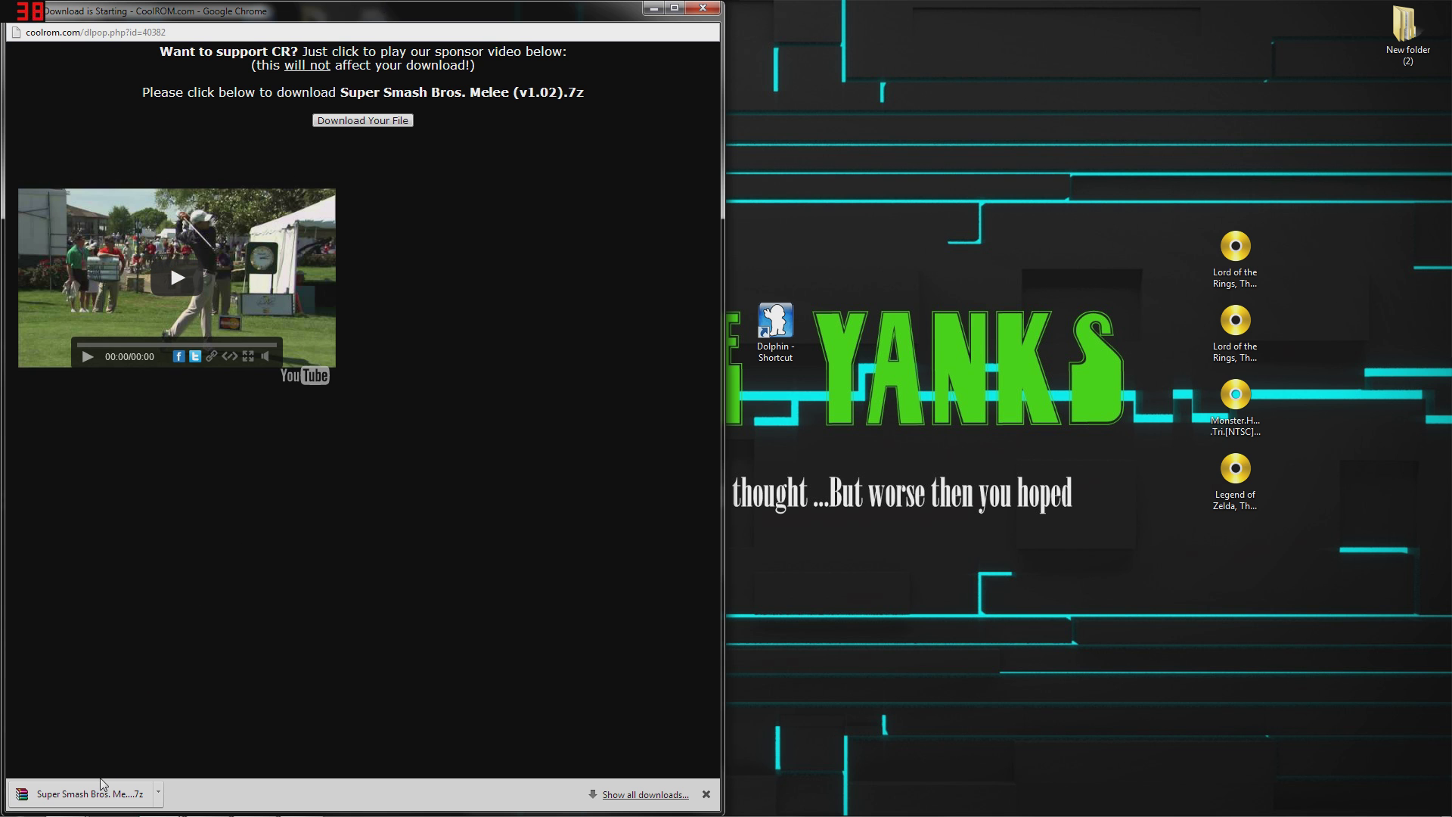
drag(105, 794, 1055, 121)
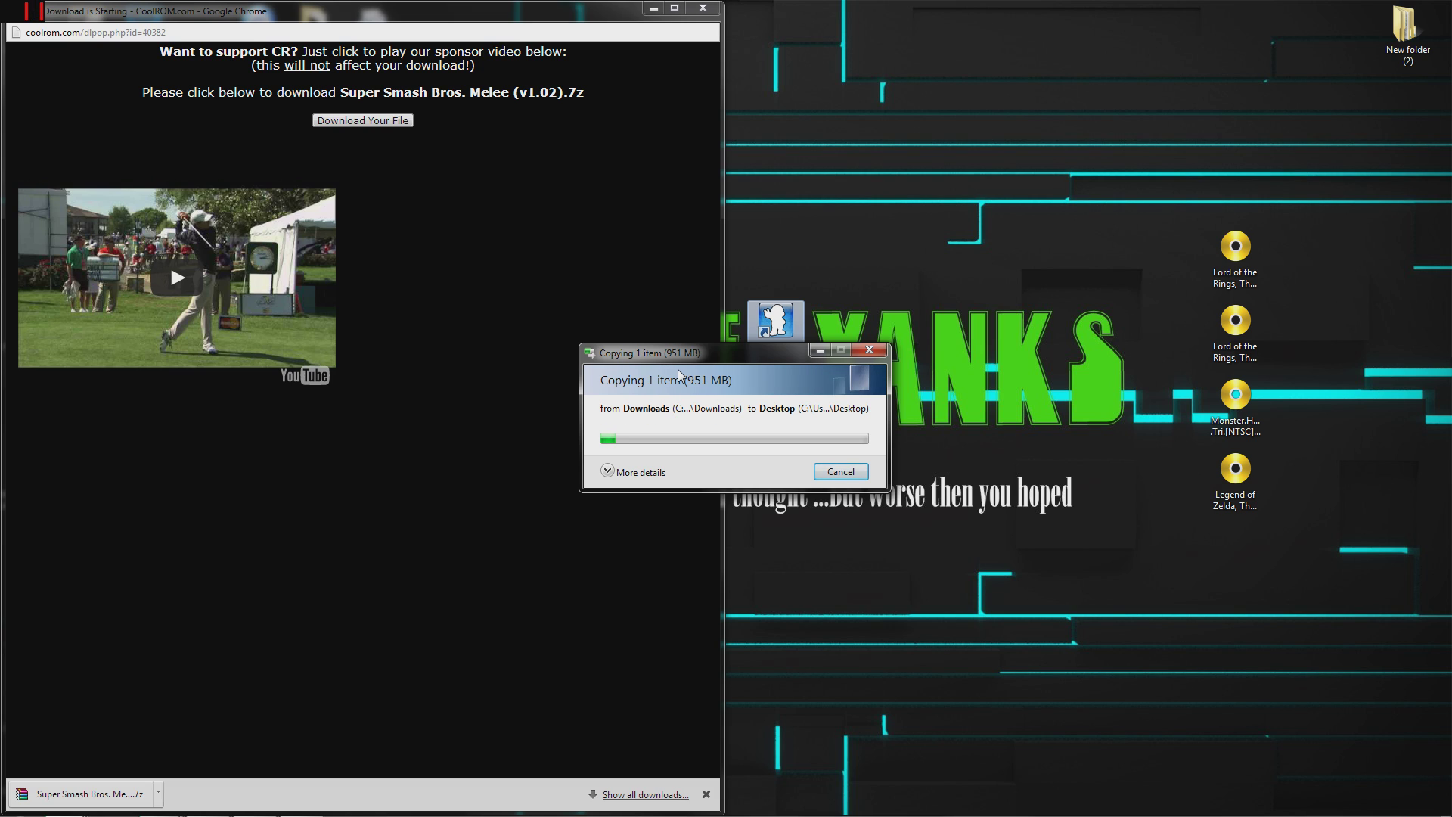
Extract the Super Smash Bros. Melee disc image from the archive to the desktop and place it directly above the other game images.
double_click(1055, 44)
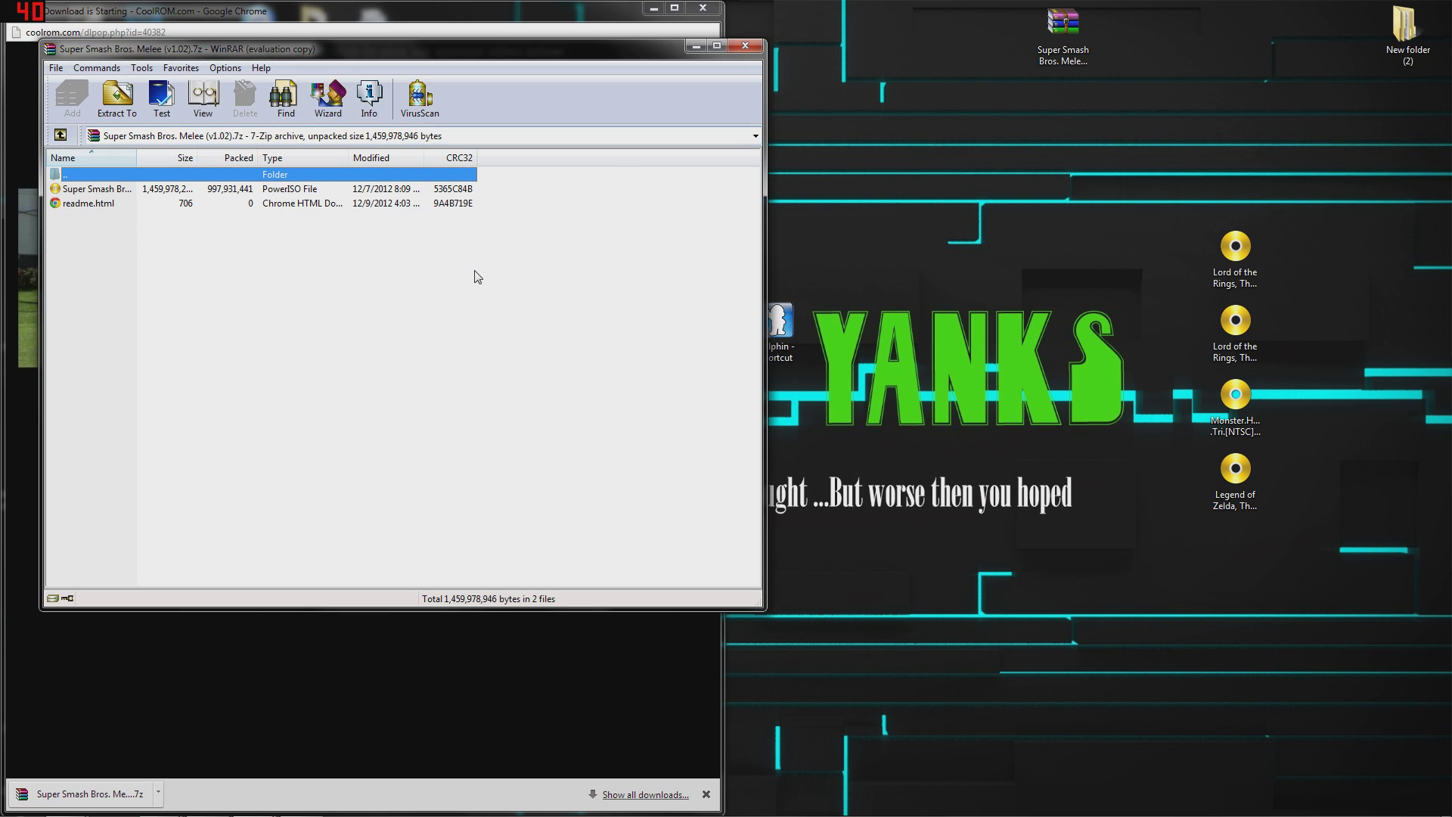
click(458, 342)
click(108, 192)
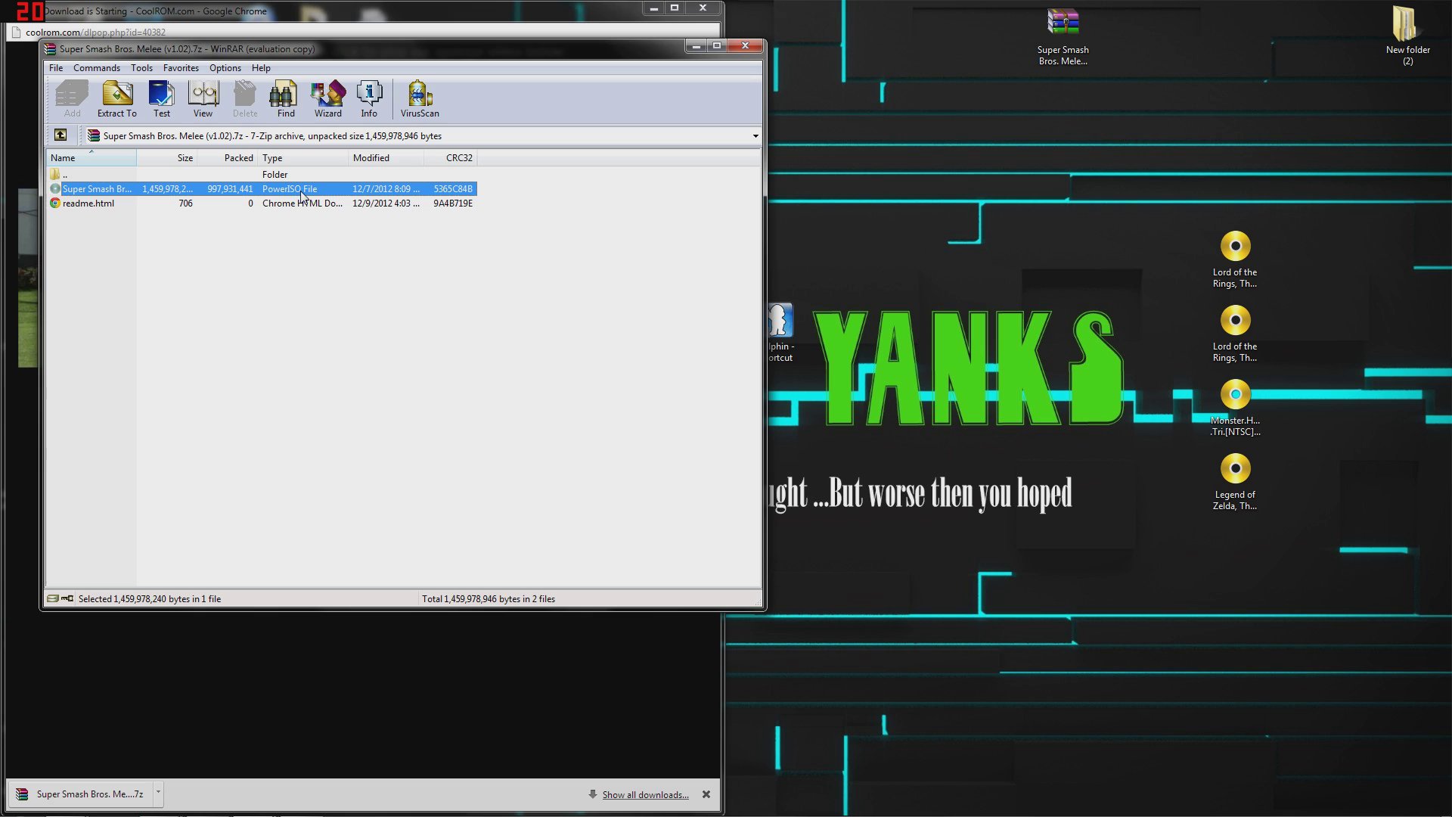
drag(301, 197, 1253, 159)
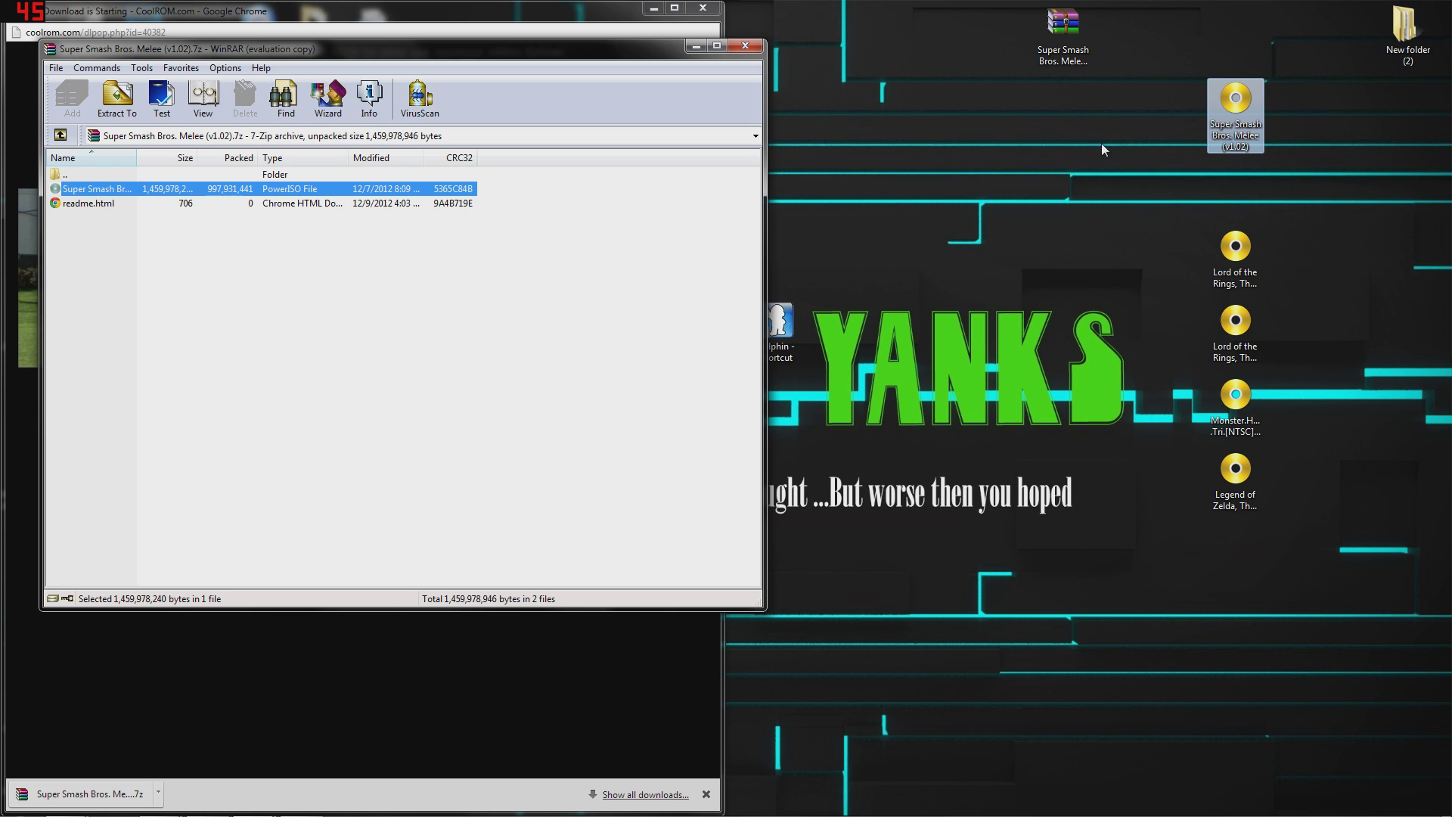
click(939, 179)
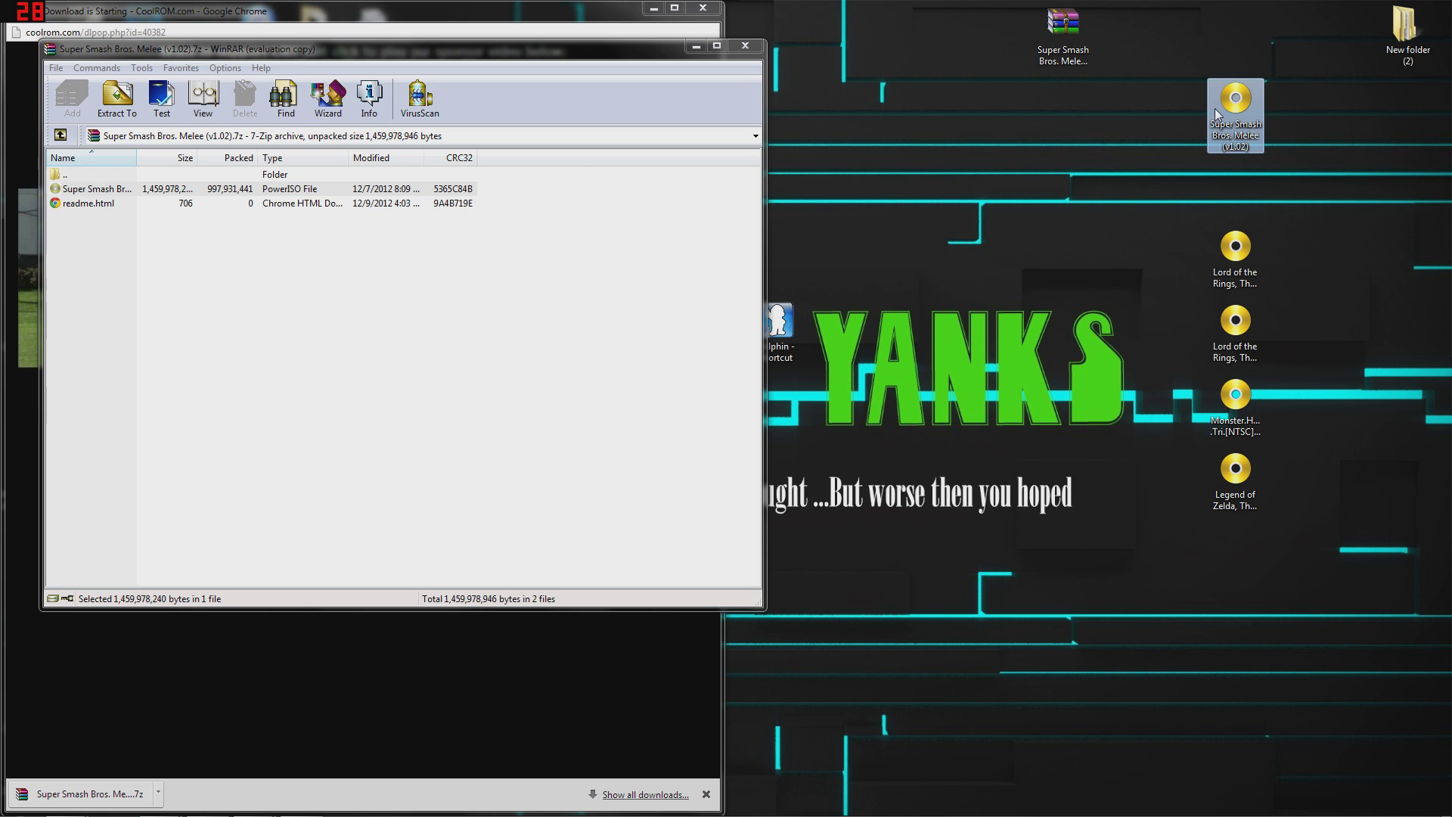
drag(1210, 108, 1214, 183)
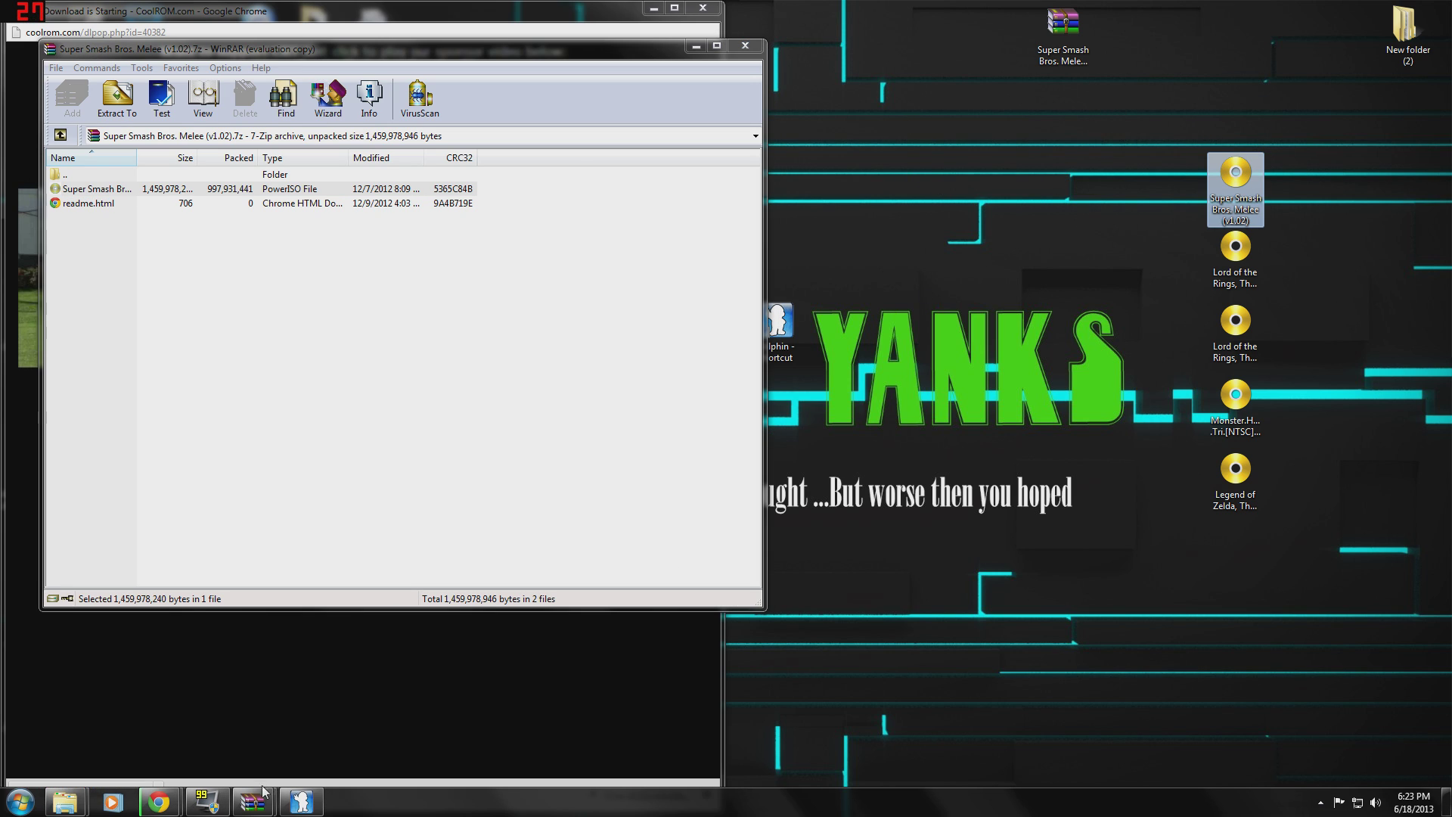
Switch to Dolphin, refresh the game list, select SUPER SMASH BROS. Melee, and maximize the window.
click(302, 801)
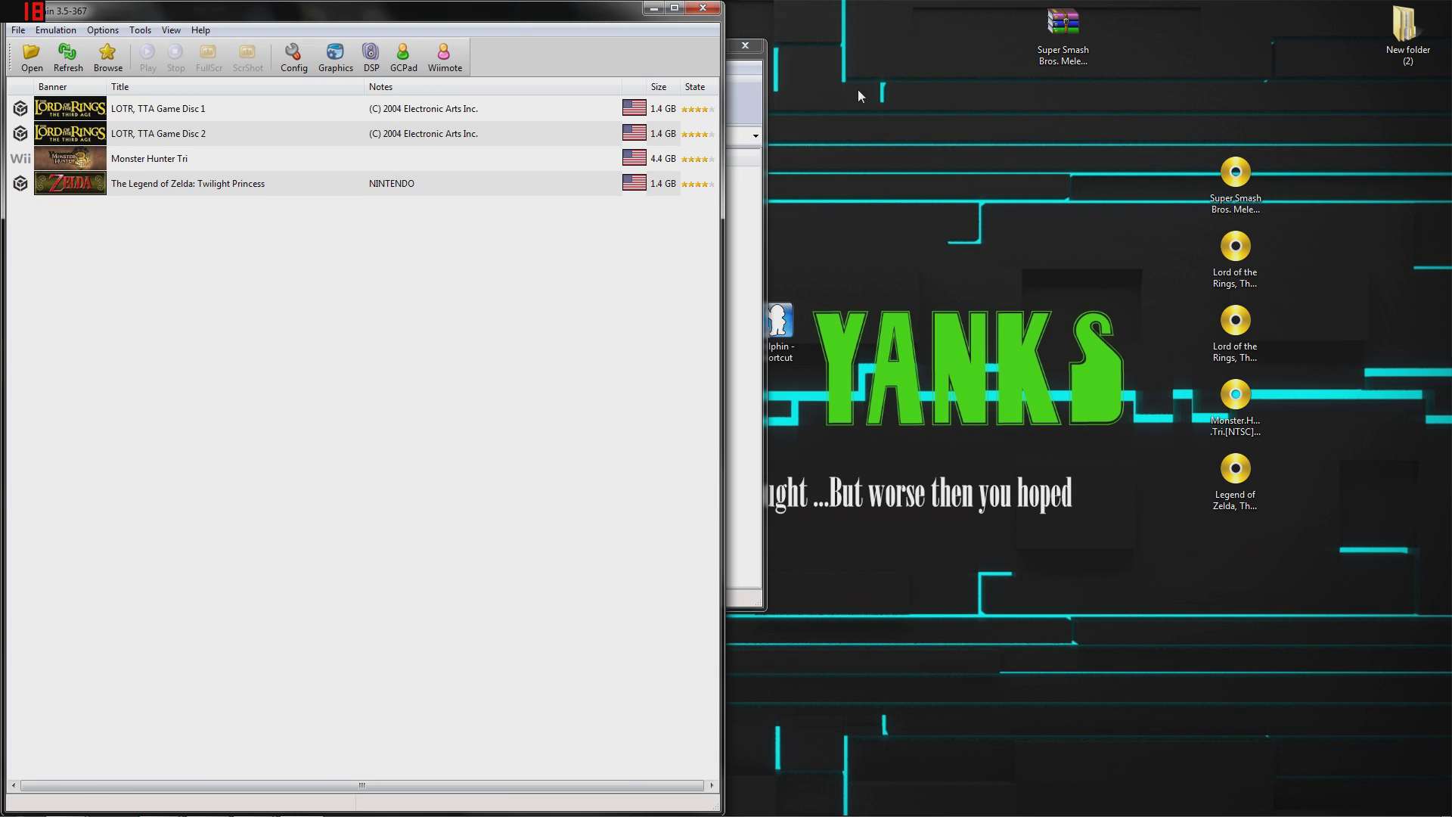
click(68, 56)
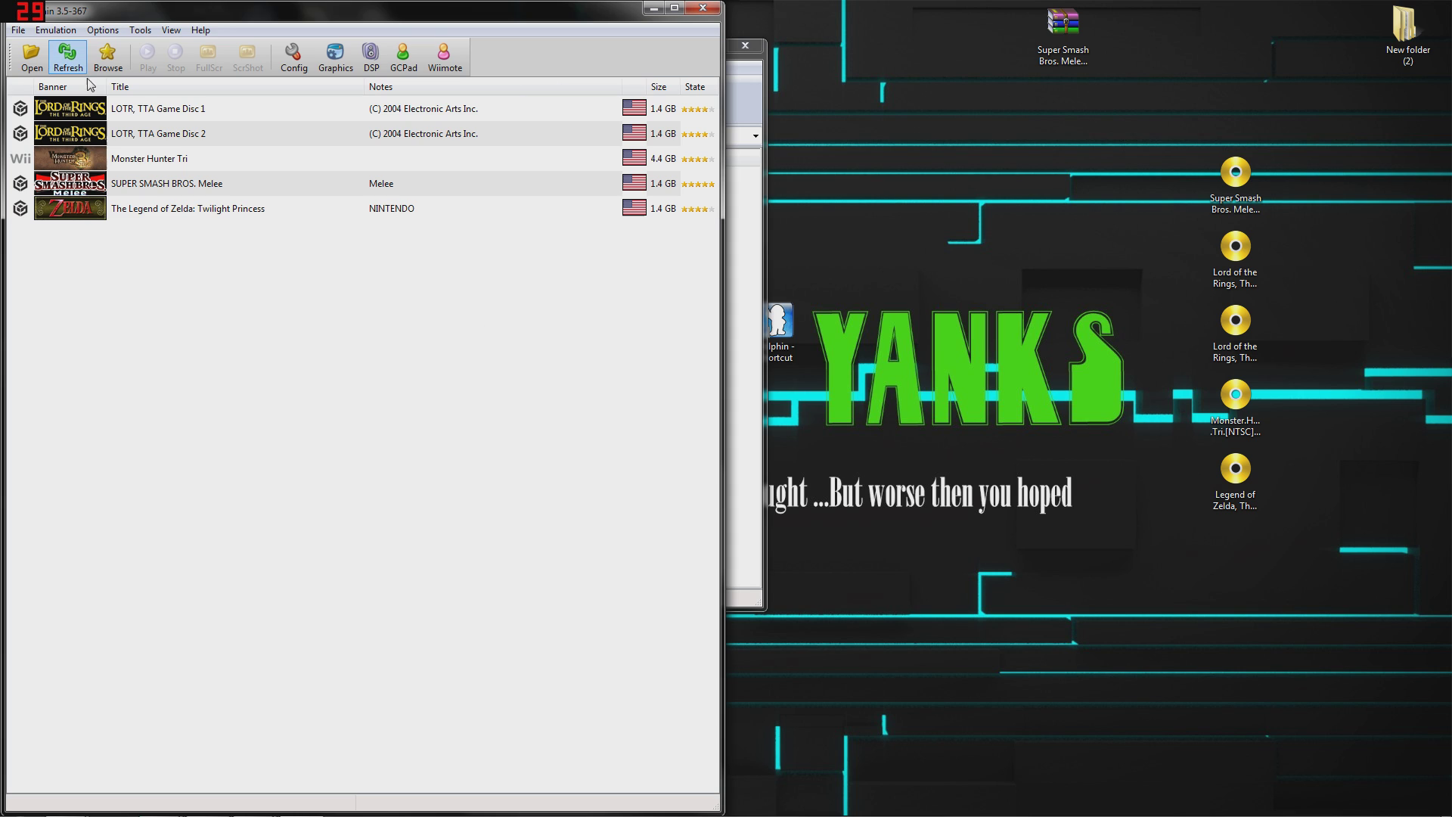
click(188, 189)
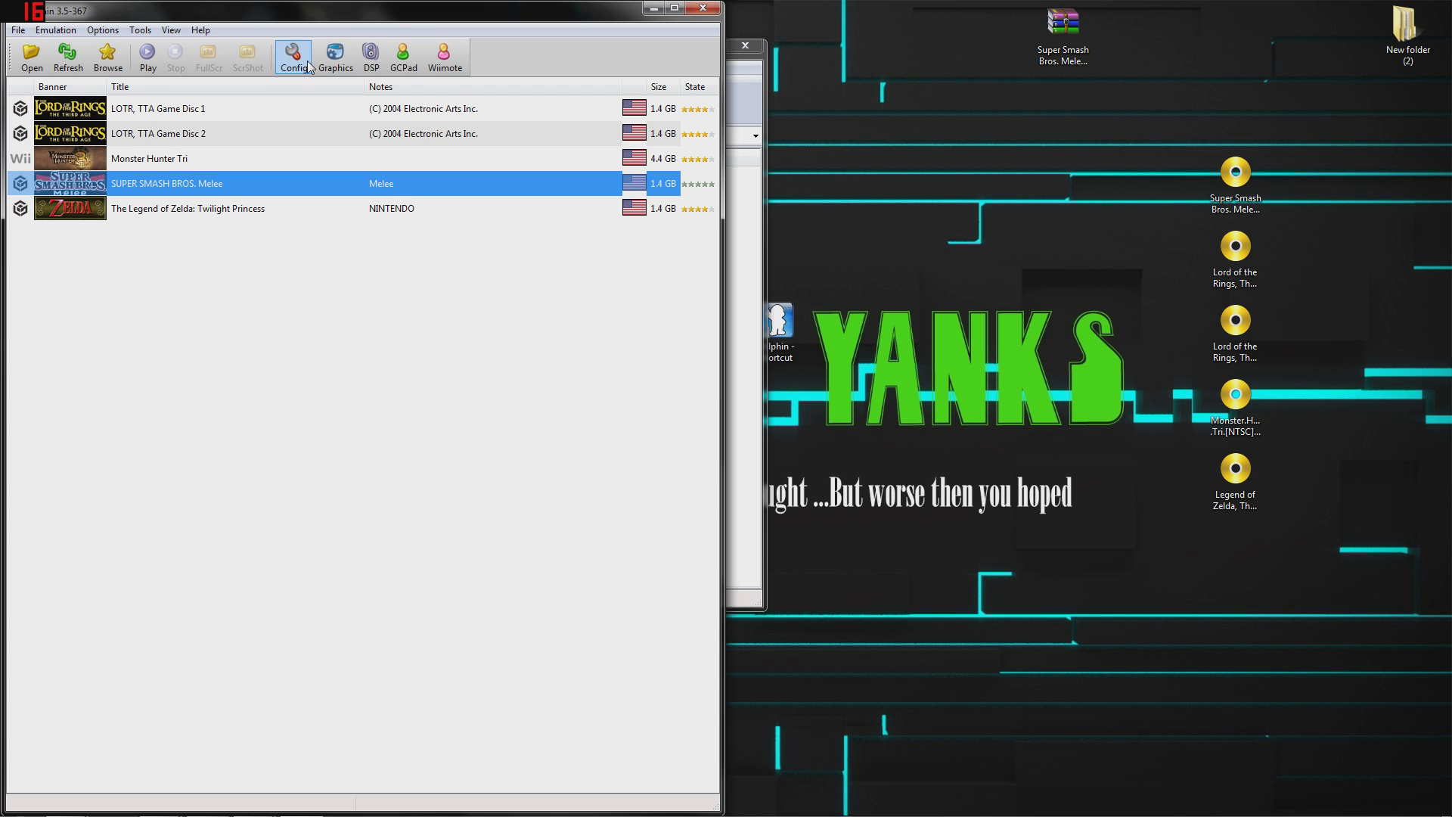
click(674, 8)
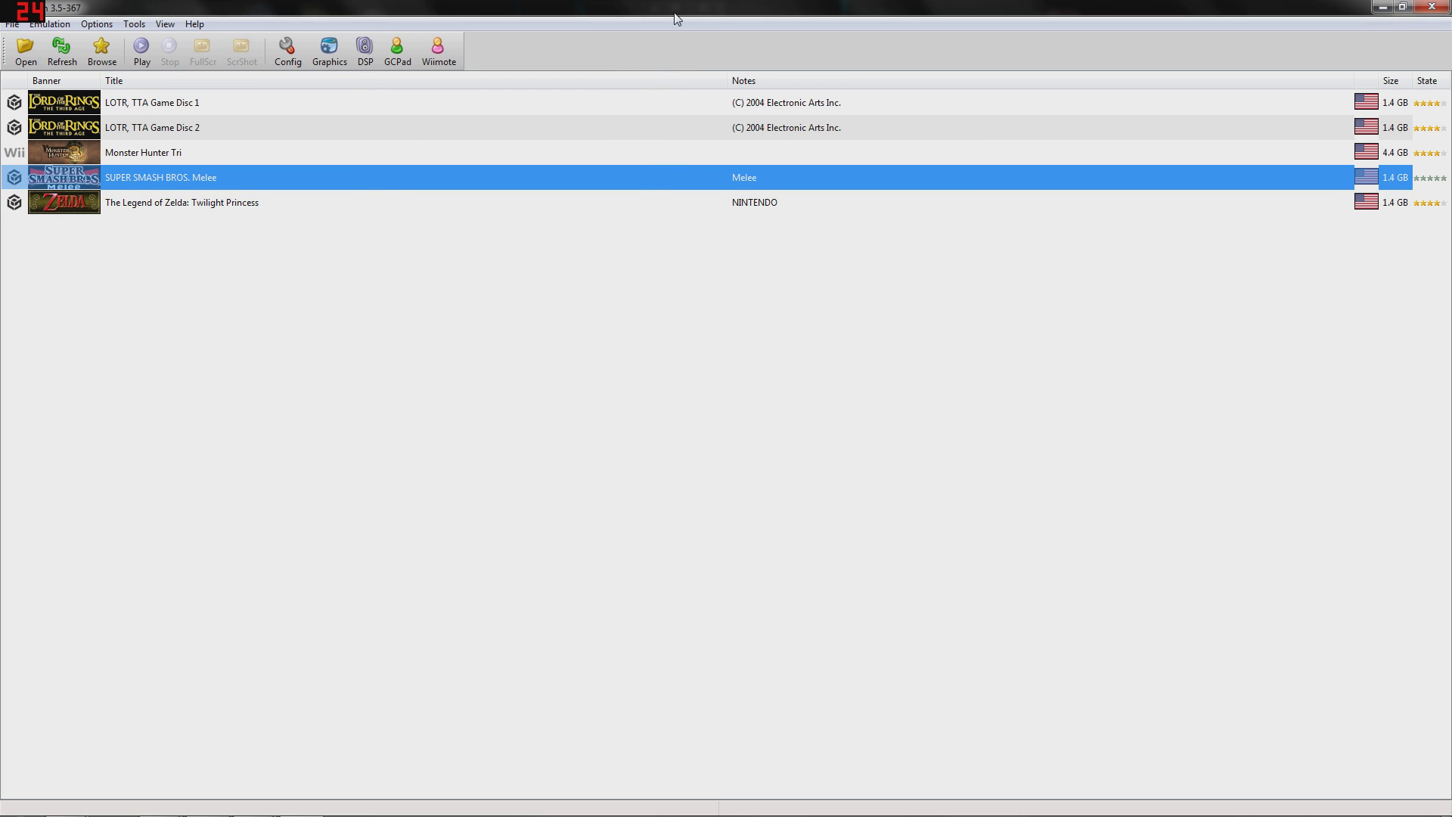
Open the Dolphin configuration, choose the Boomy theme in the interface settings, and review the audio settings.
click(295, 50)
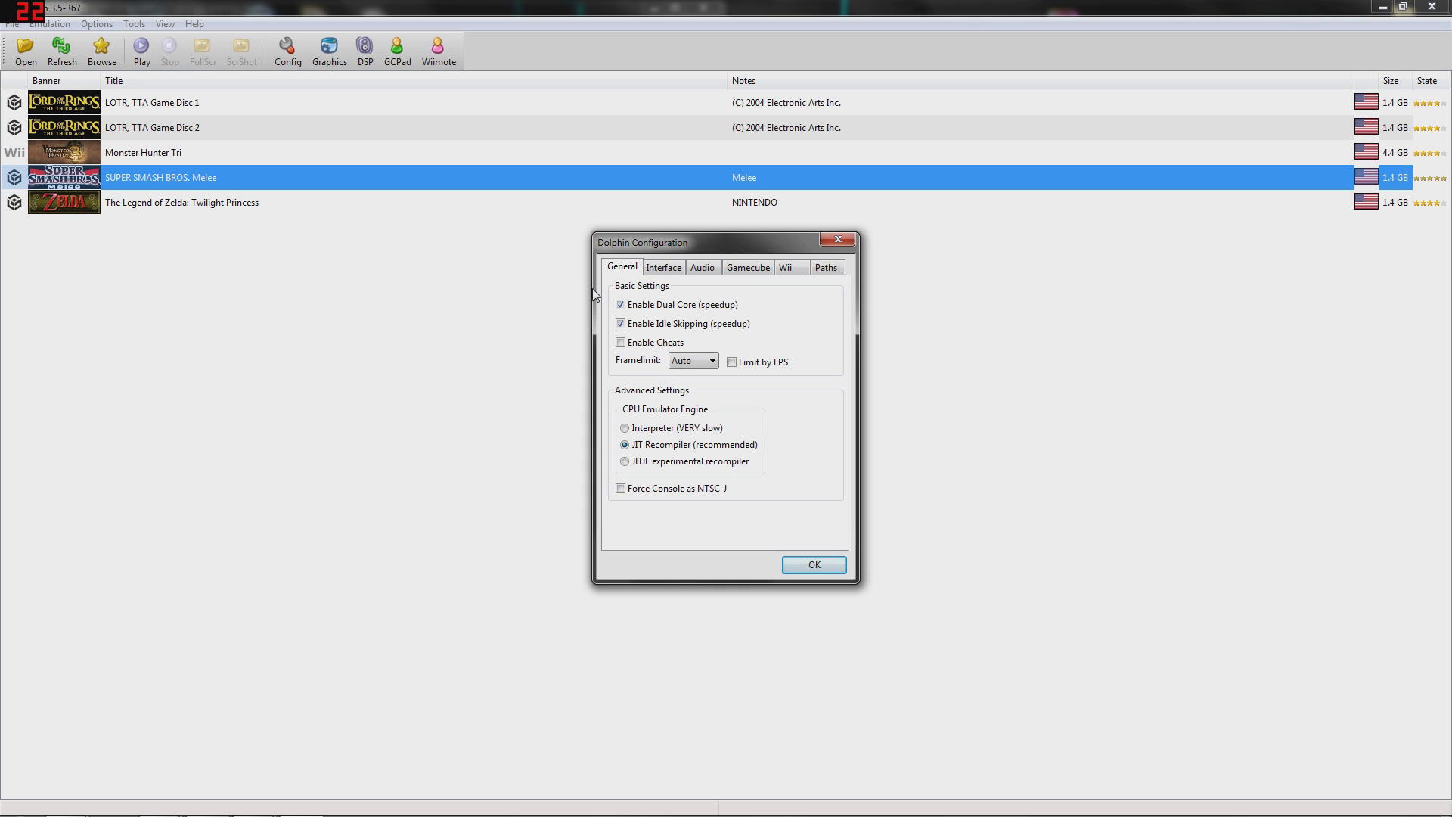
mouse_move(644, 311)
click(670, 268)
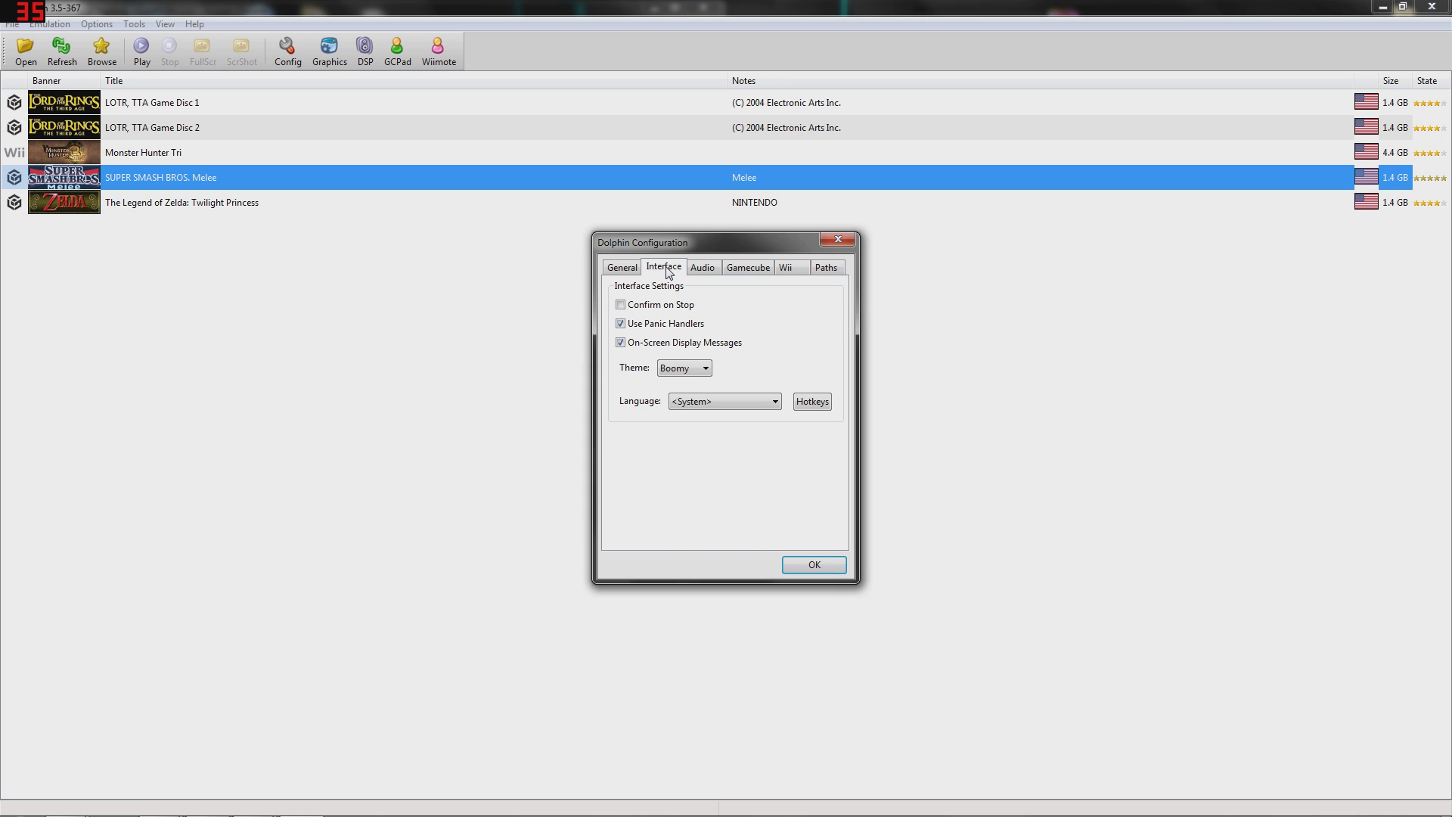
click(679, 369)
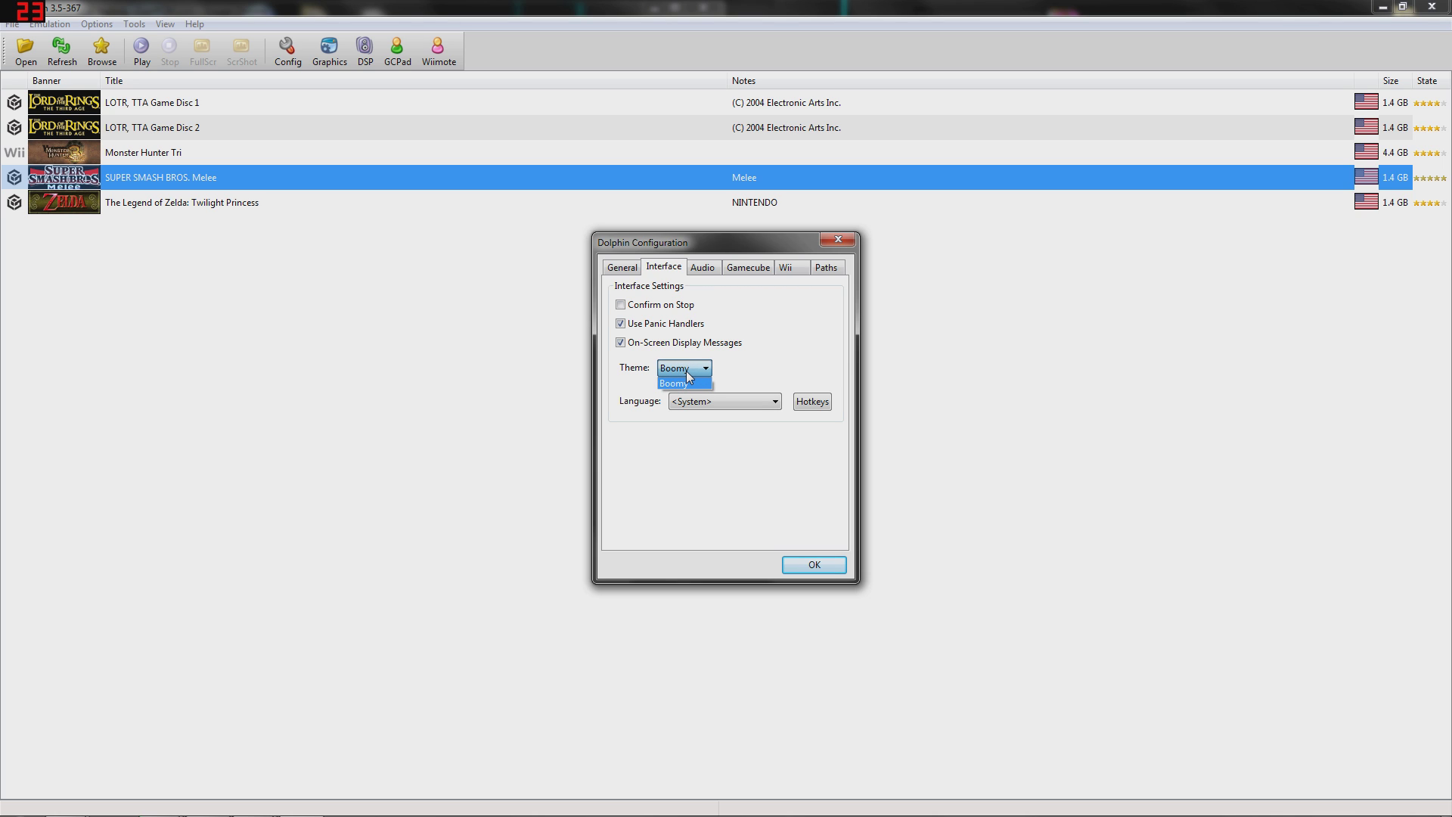
click(694, 383)
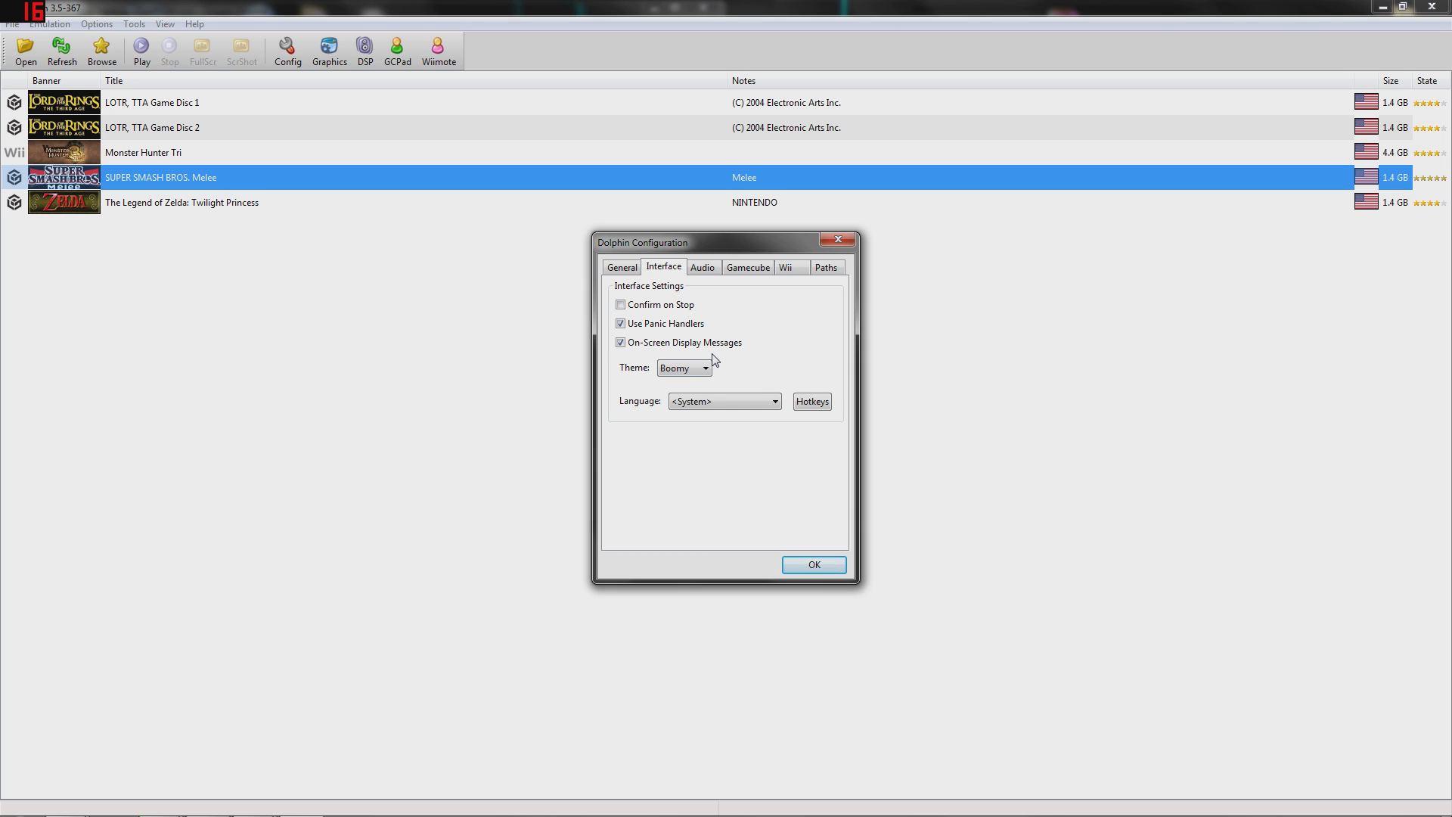
click(708, 270)
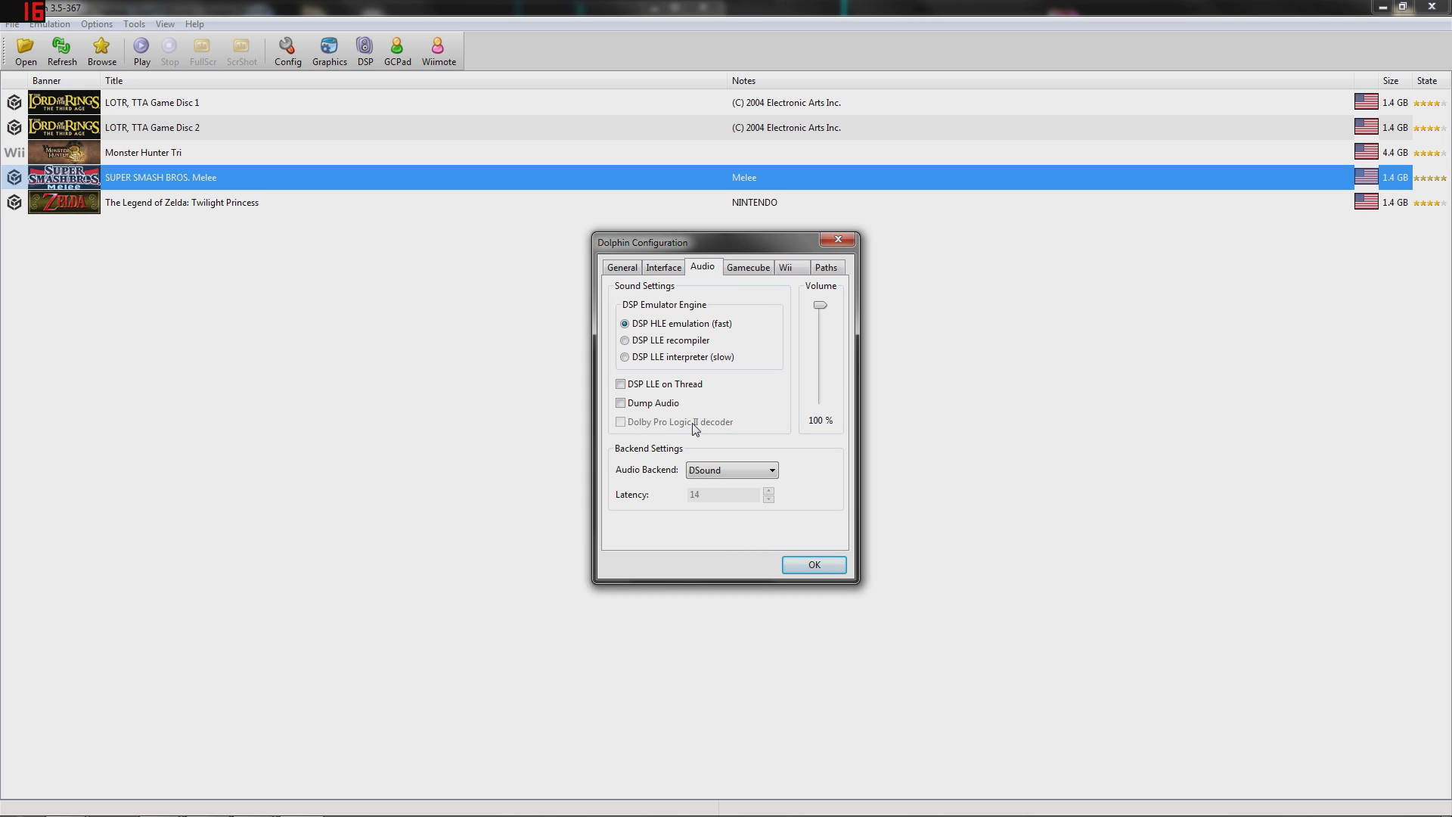
Choose Memory Card for Gamecube Slot A and Standard Controller for Port 1, check the Wii settings, and close the configuration.
click(749, 268)
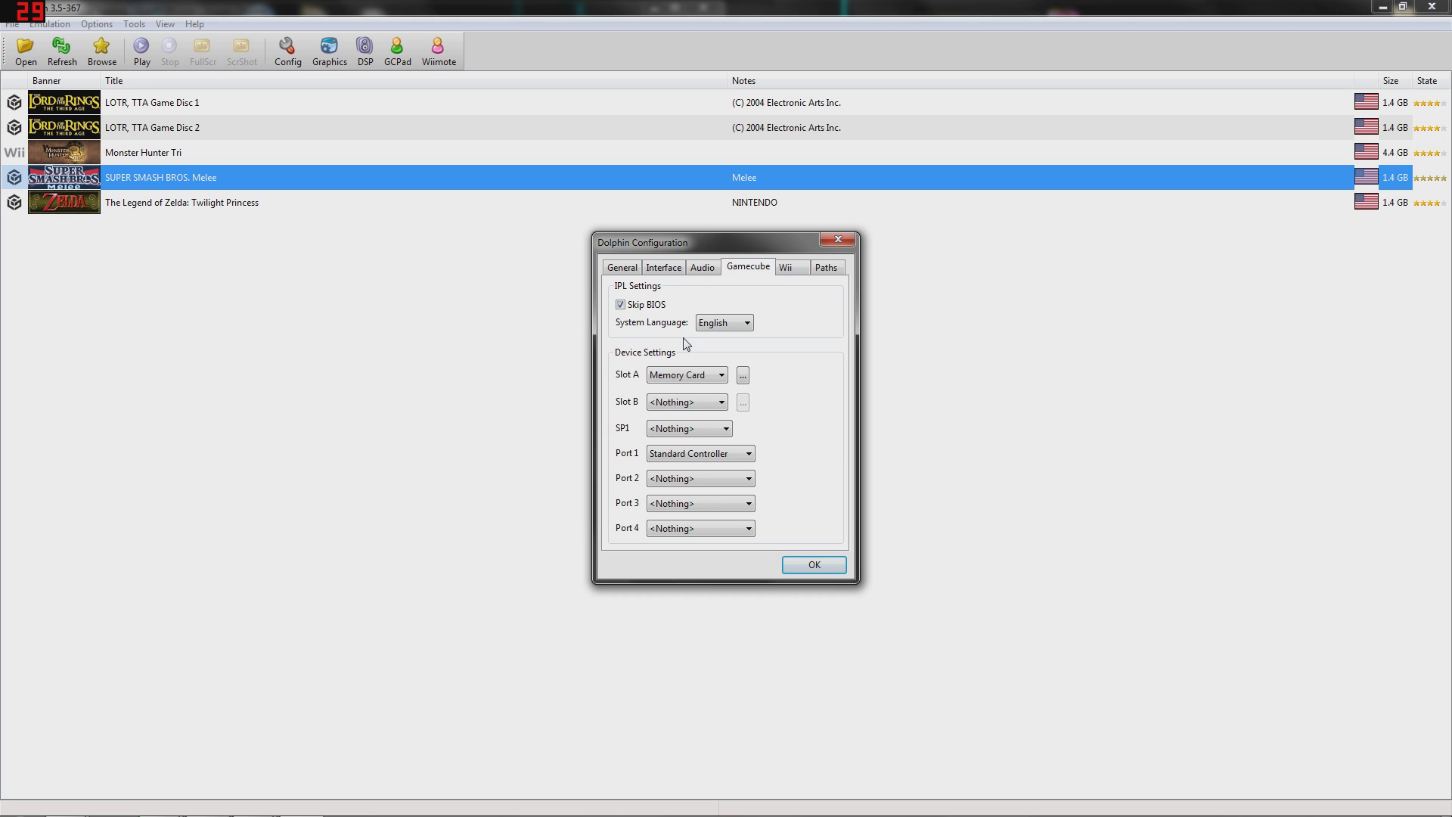
click(701, 378)
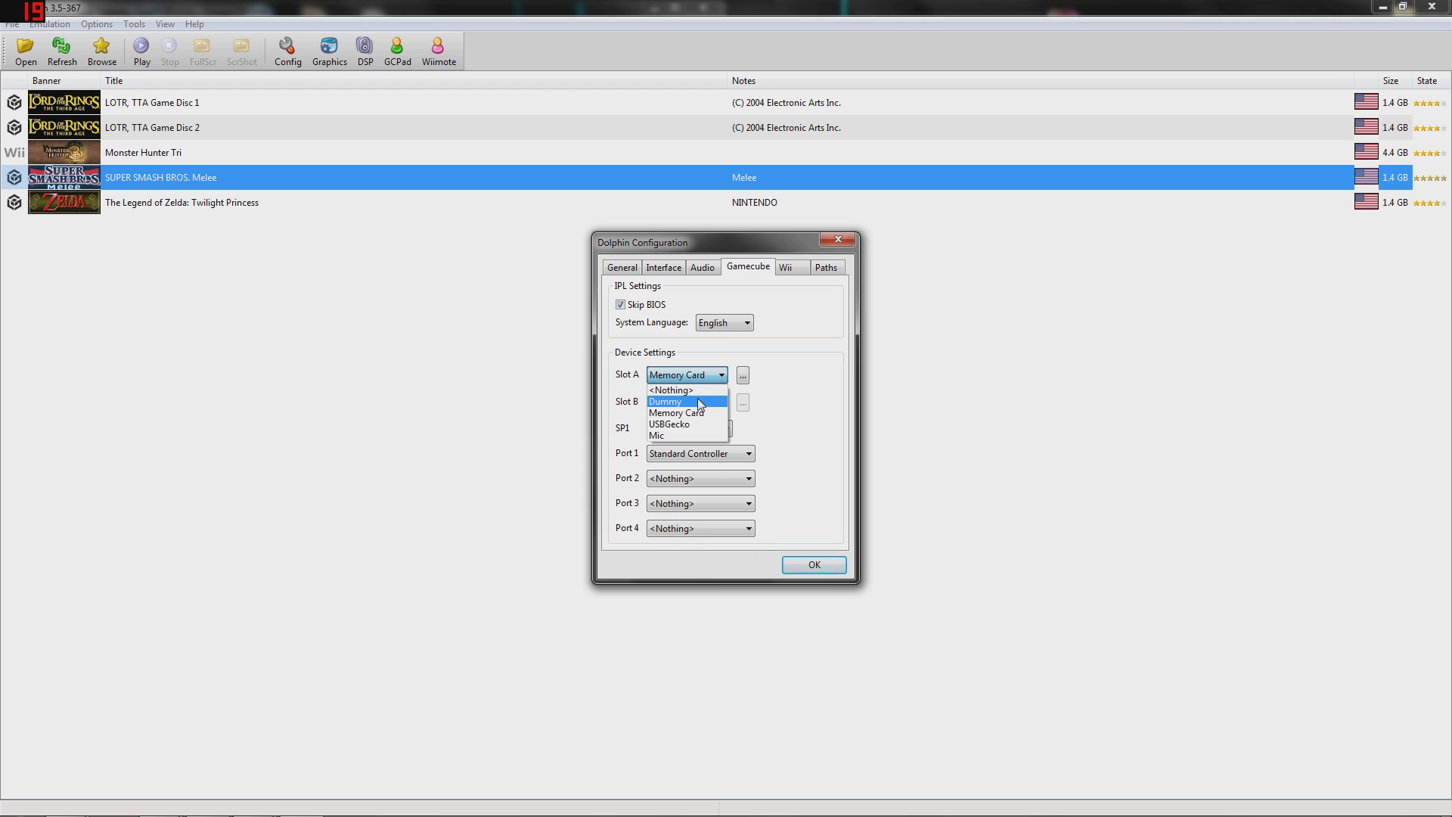
click(700, 419)
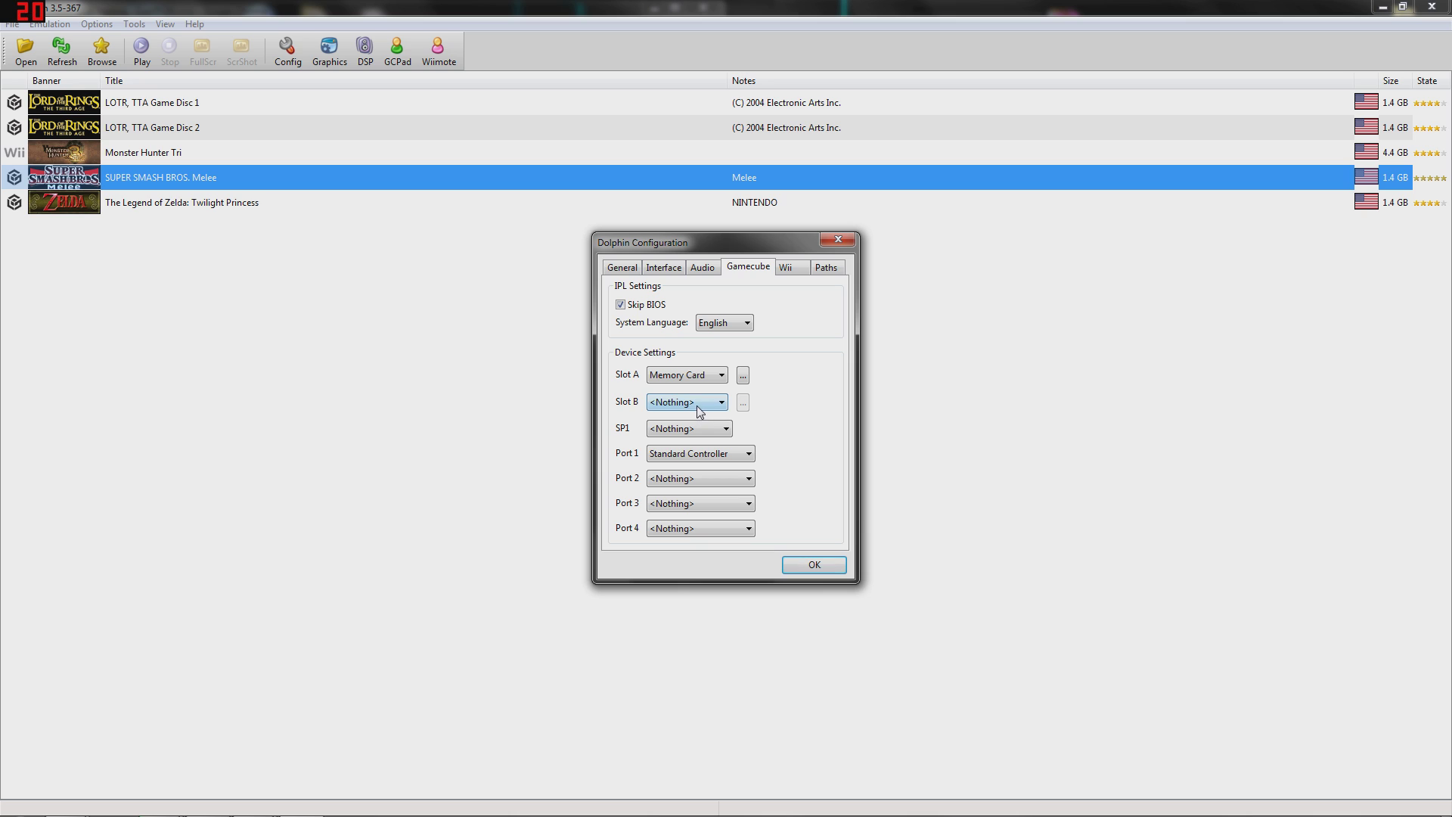
click(711, 451)
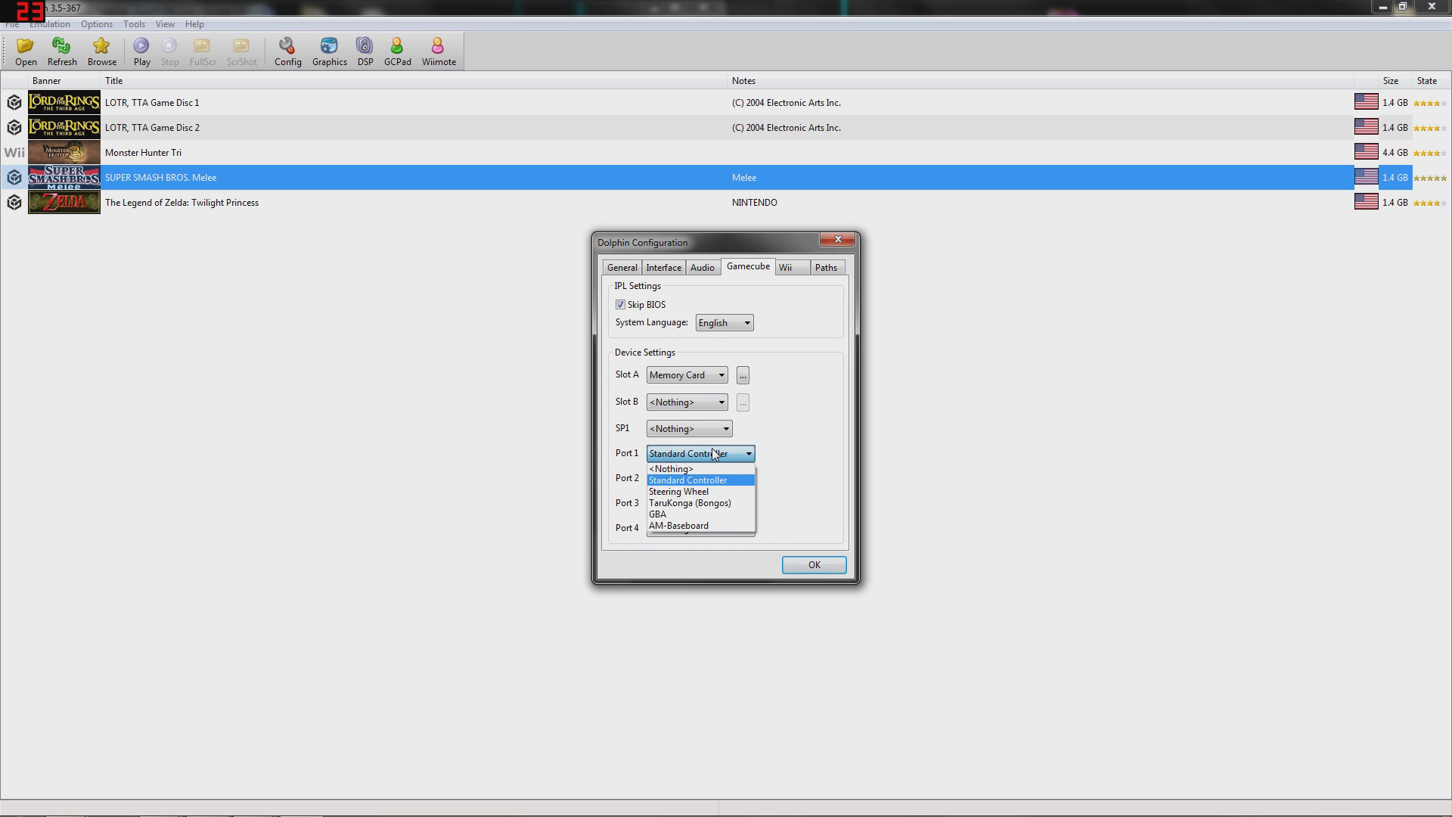
click(710, 477)
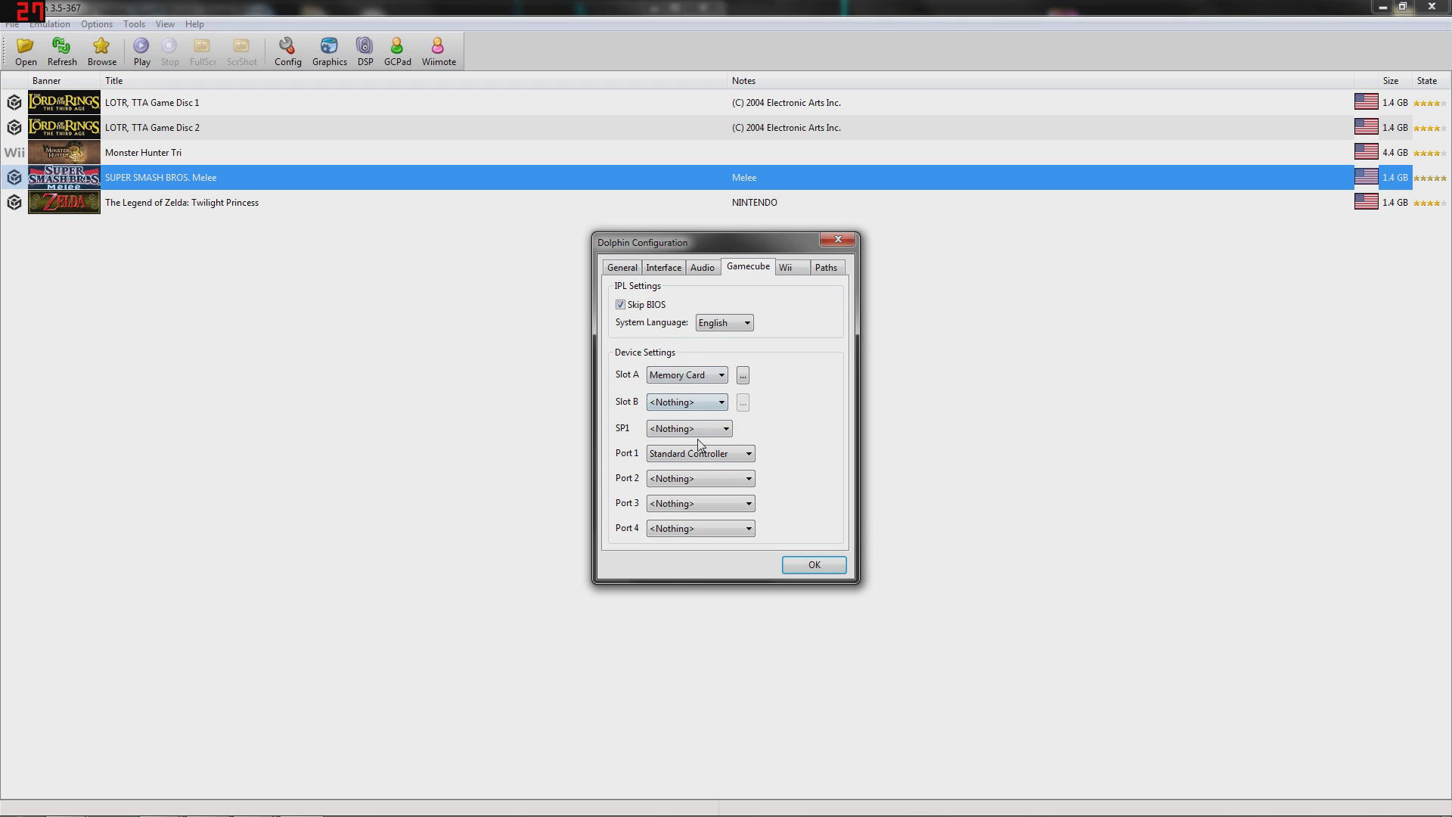
click(790, 273)
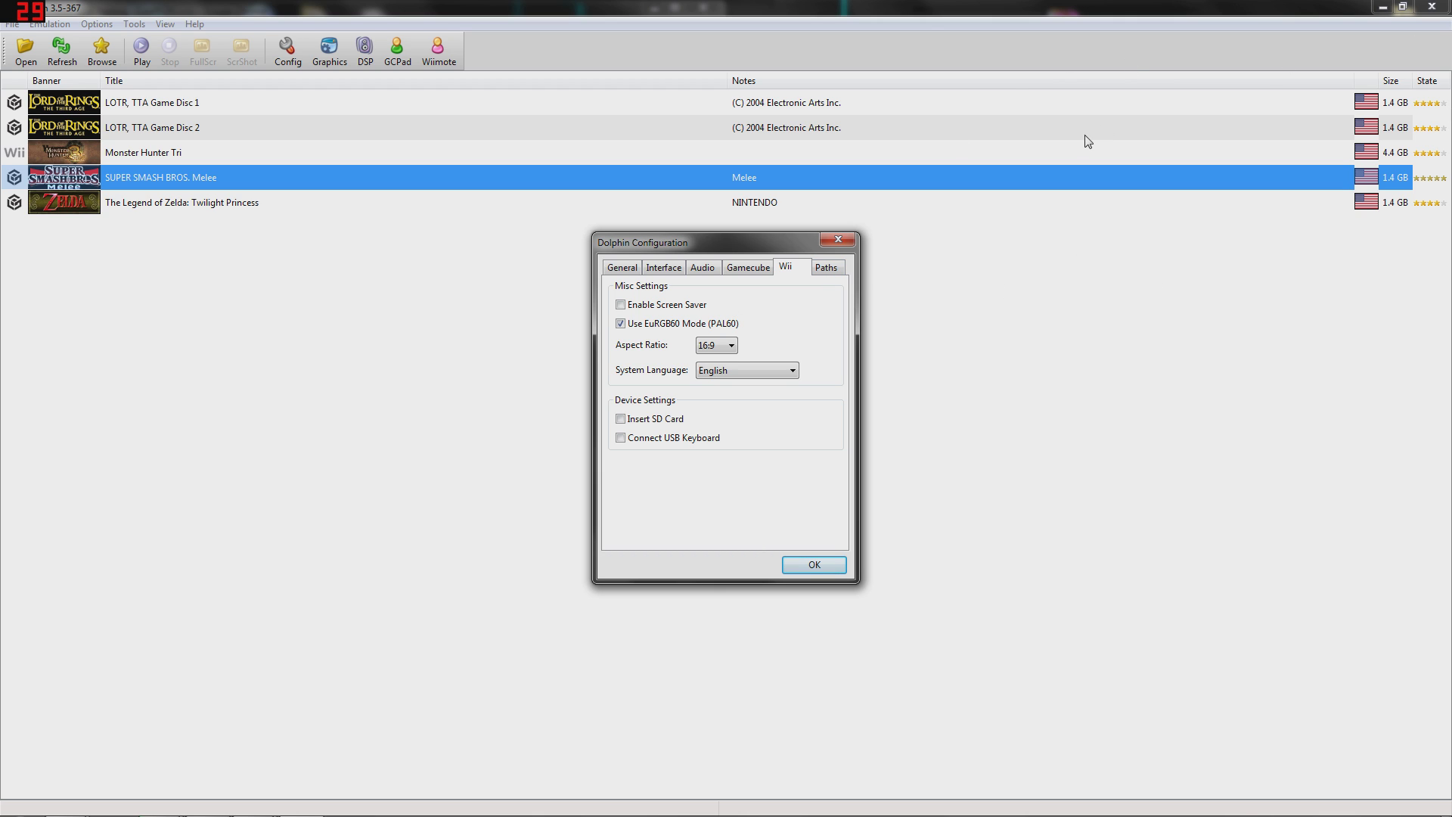
click(849, 241)
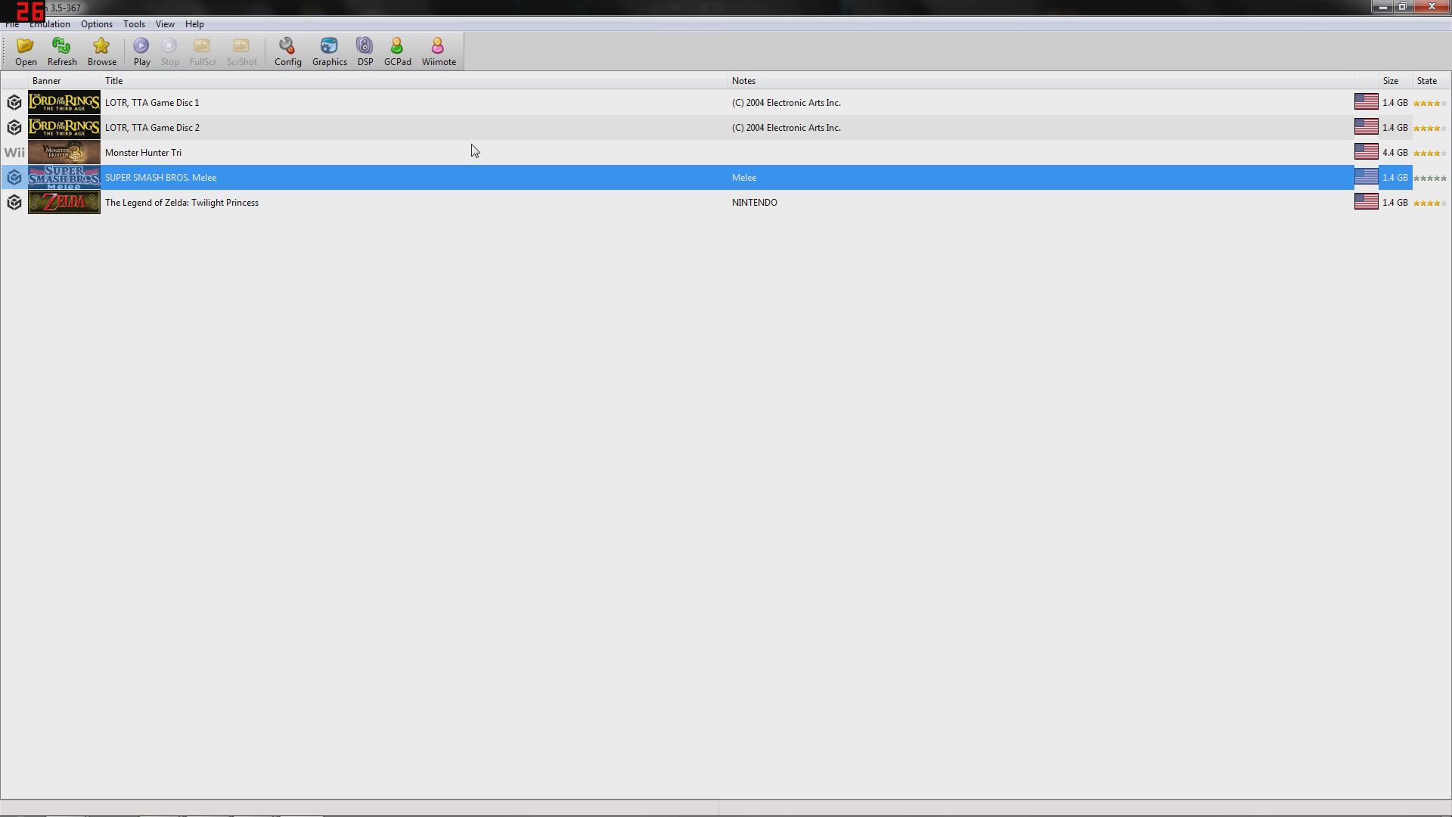
Open the graphics configuration and review the available backends, fullscreen resolutions, and aspect ratios without changing them.
click(324, 49)
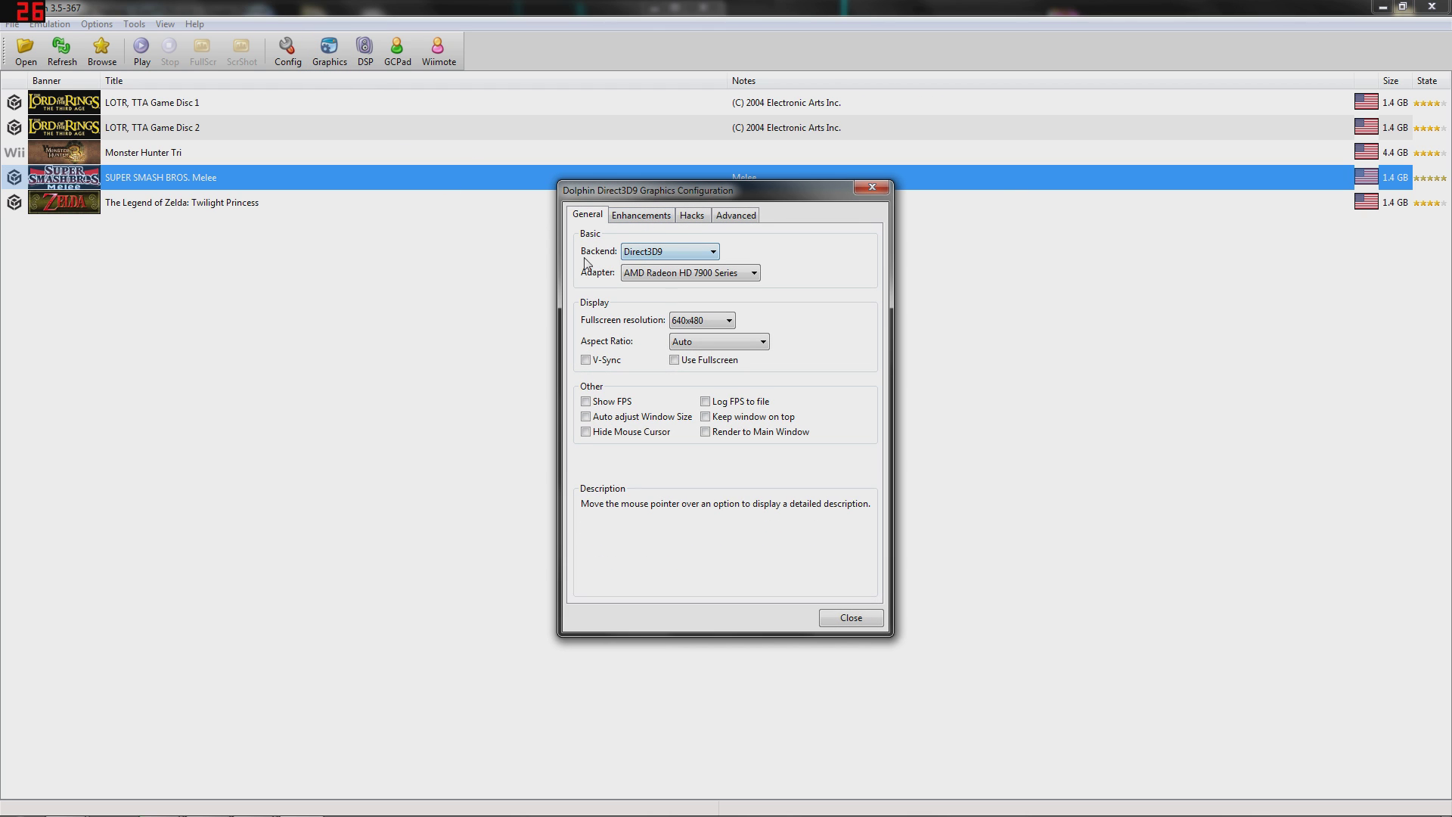
click(664, 253)
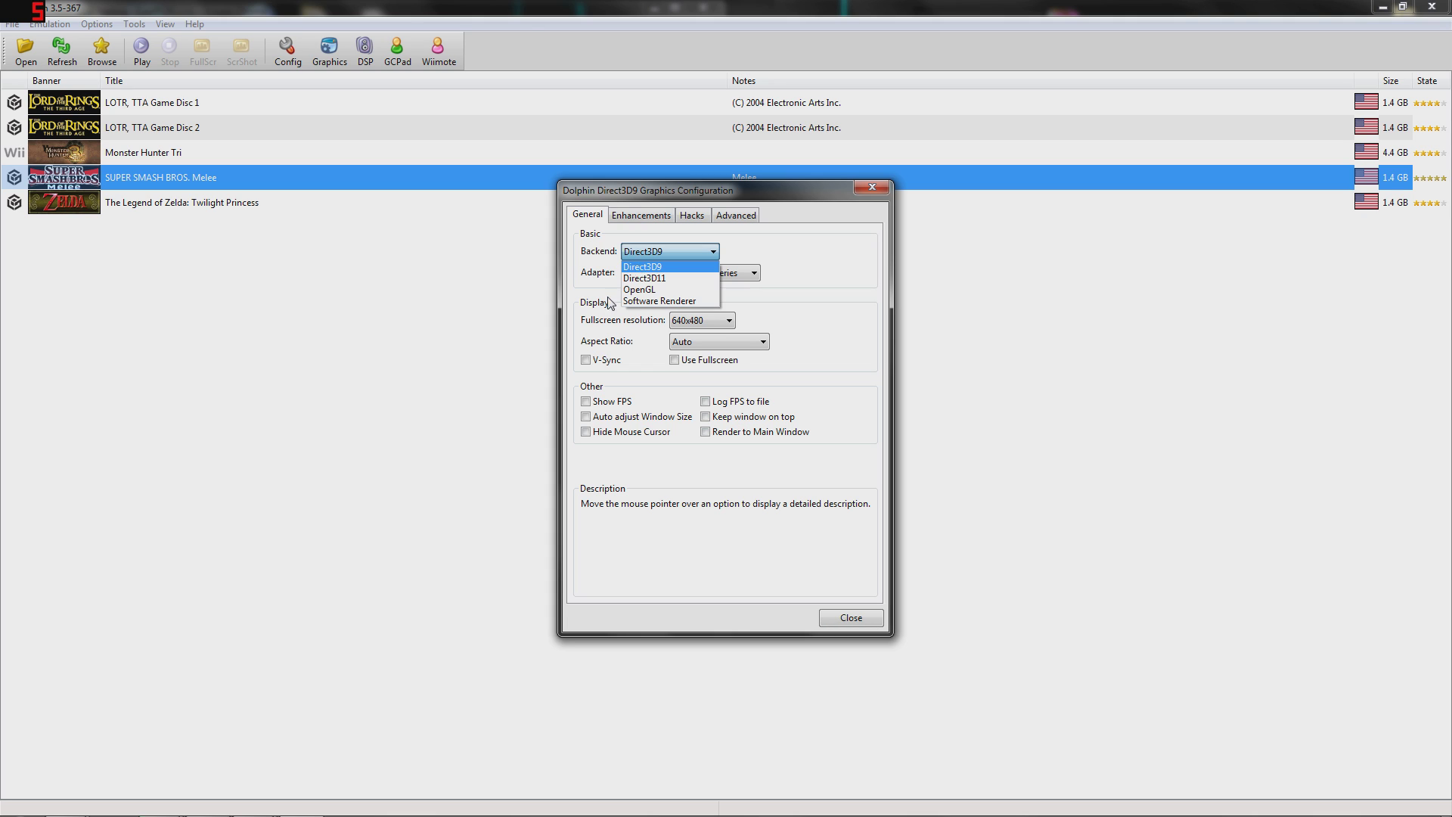
click(816, 309)
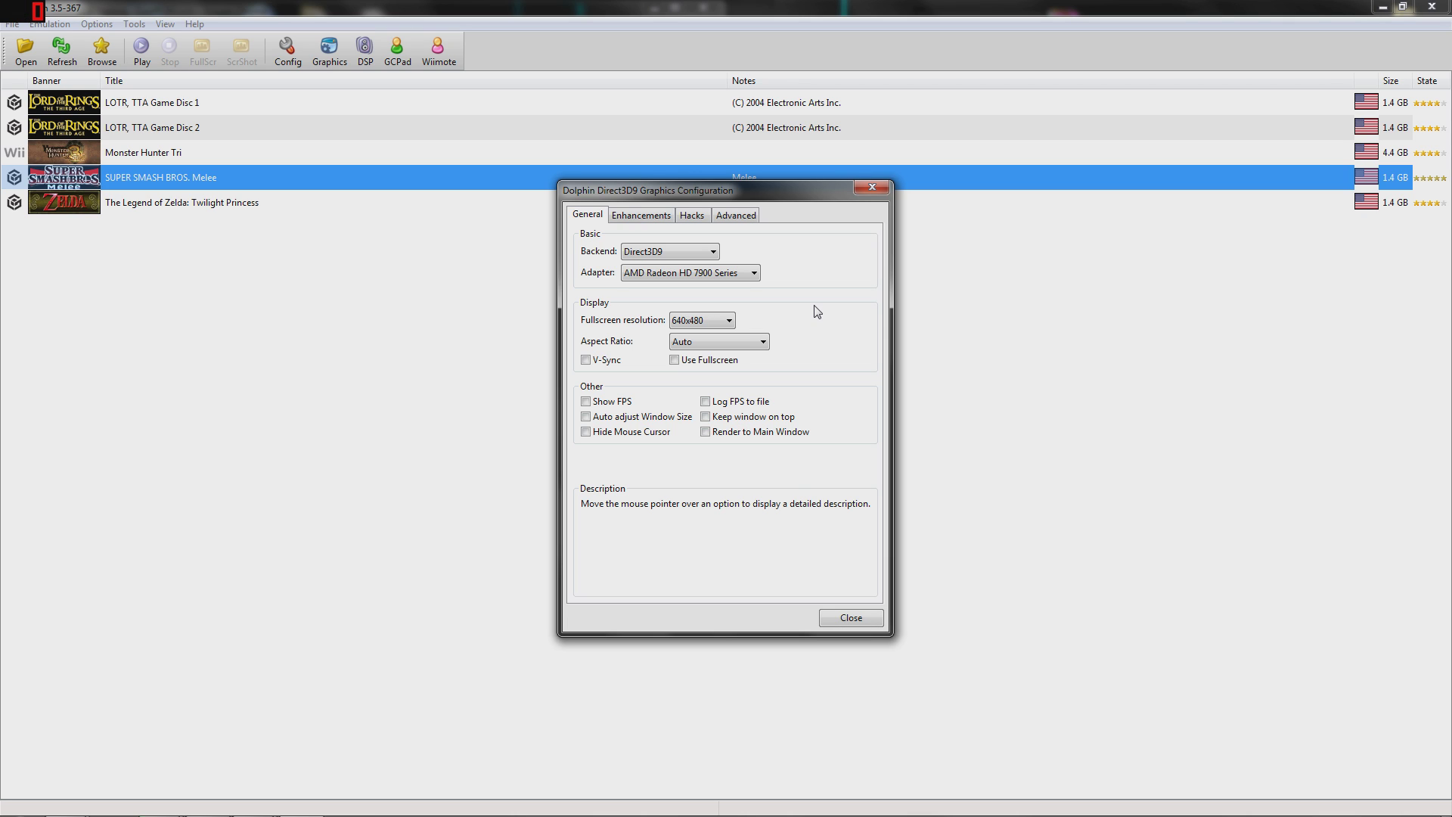
click(721, 324)
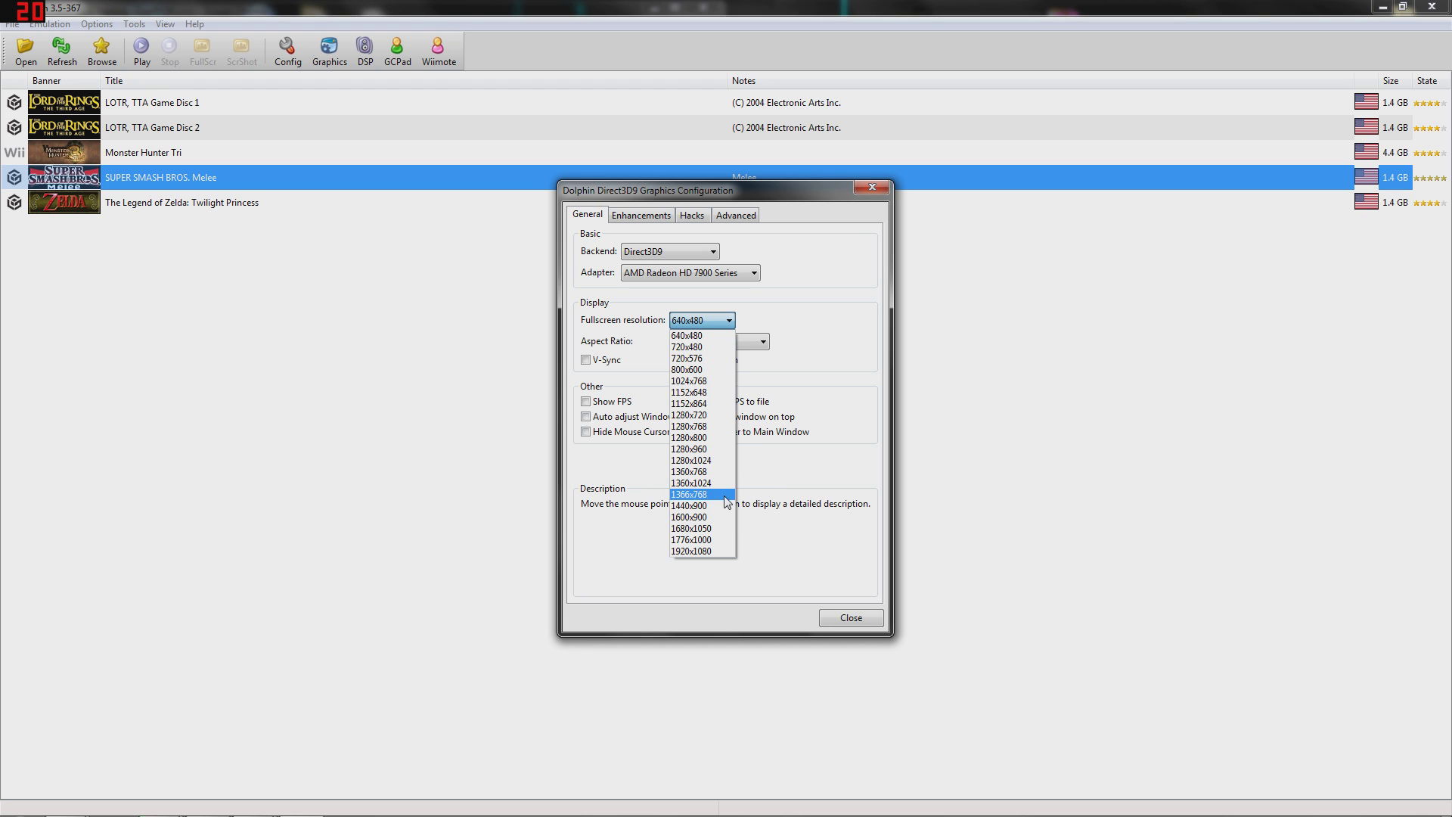
click(813, 359)
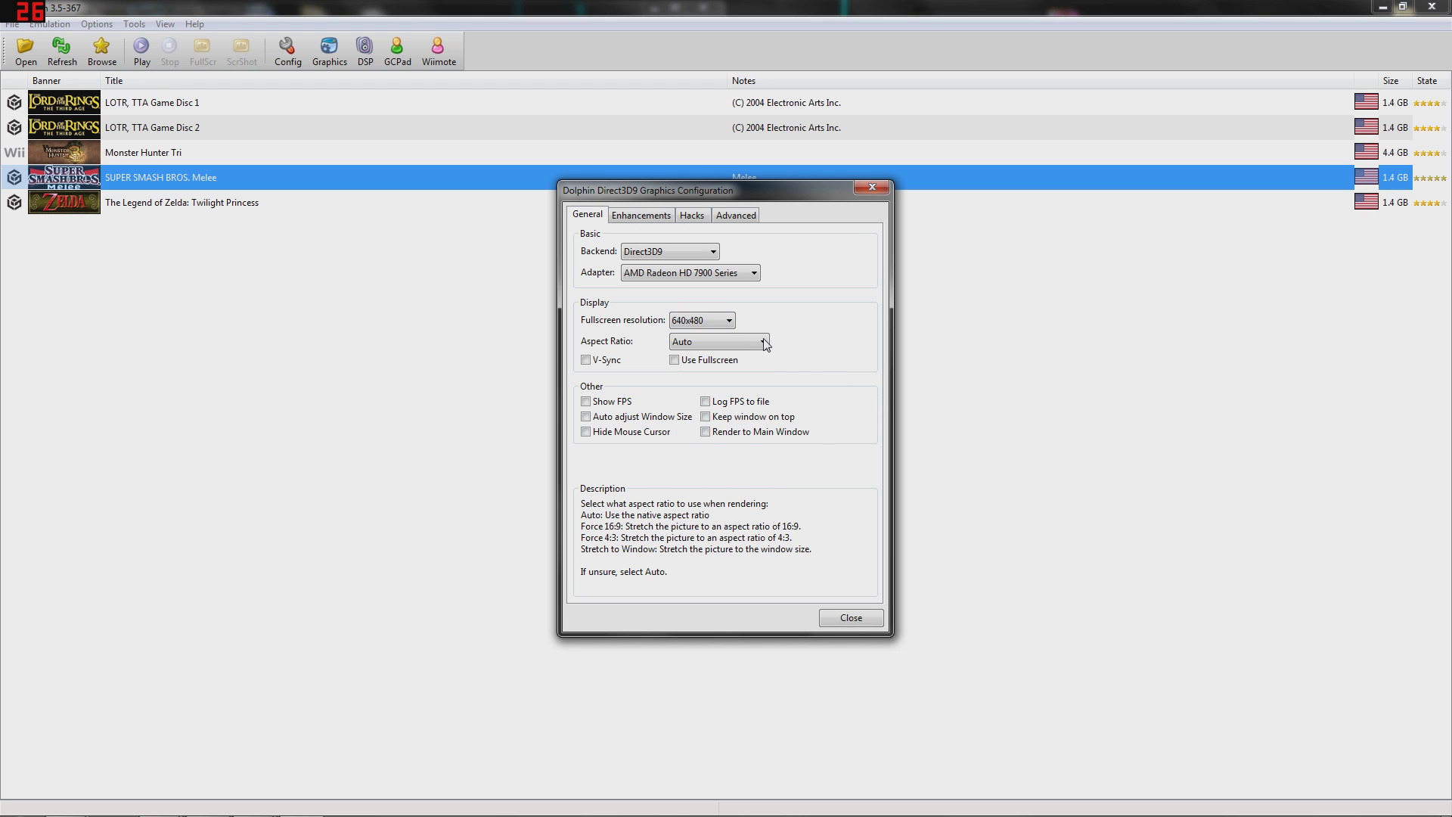
click(750, 345)
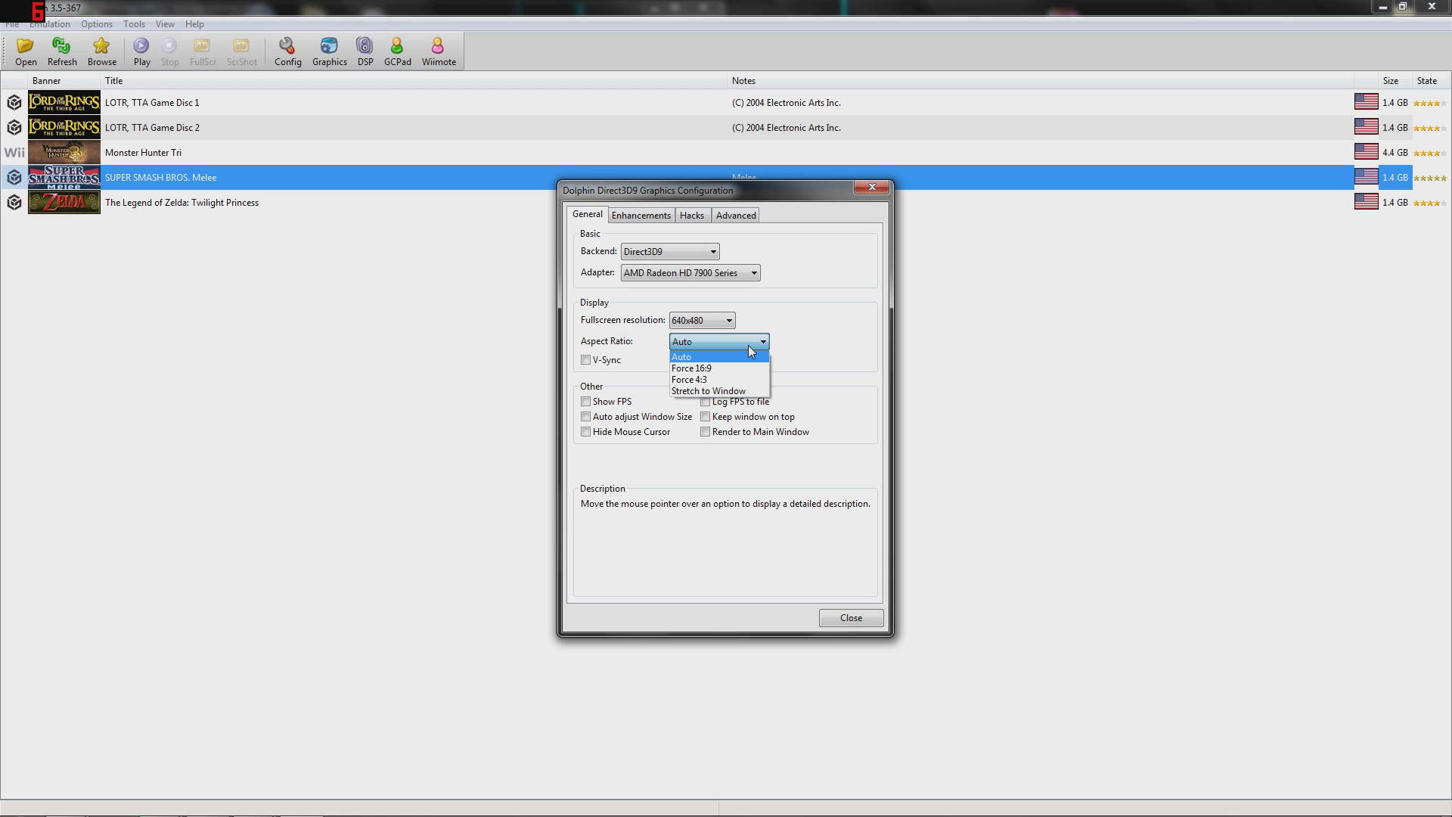
click(749, 345)
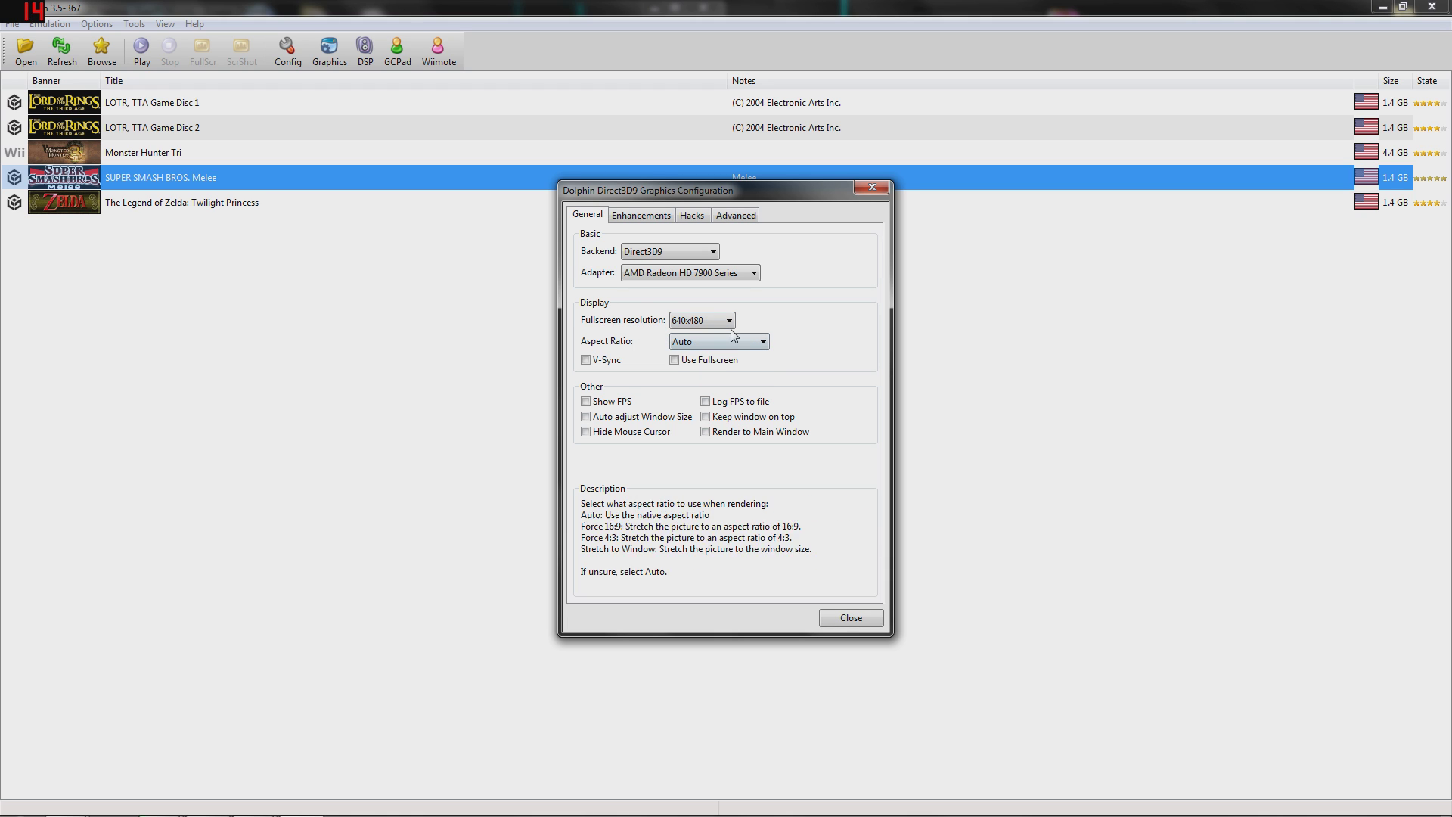
In the graphics enhancements, choose 4x Native (2560x2112) internal resolution and review the anti-aliasing and anisotropic filtering options.
click(660, 221)
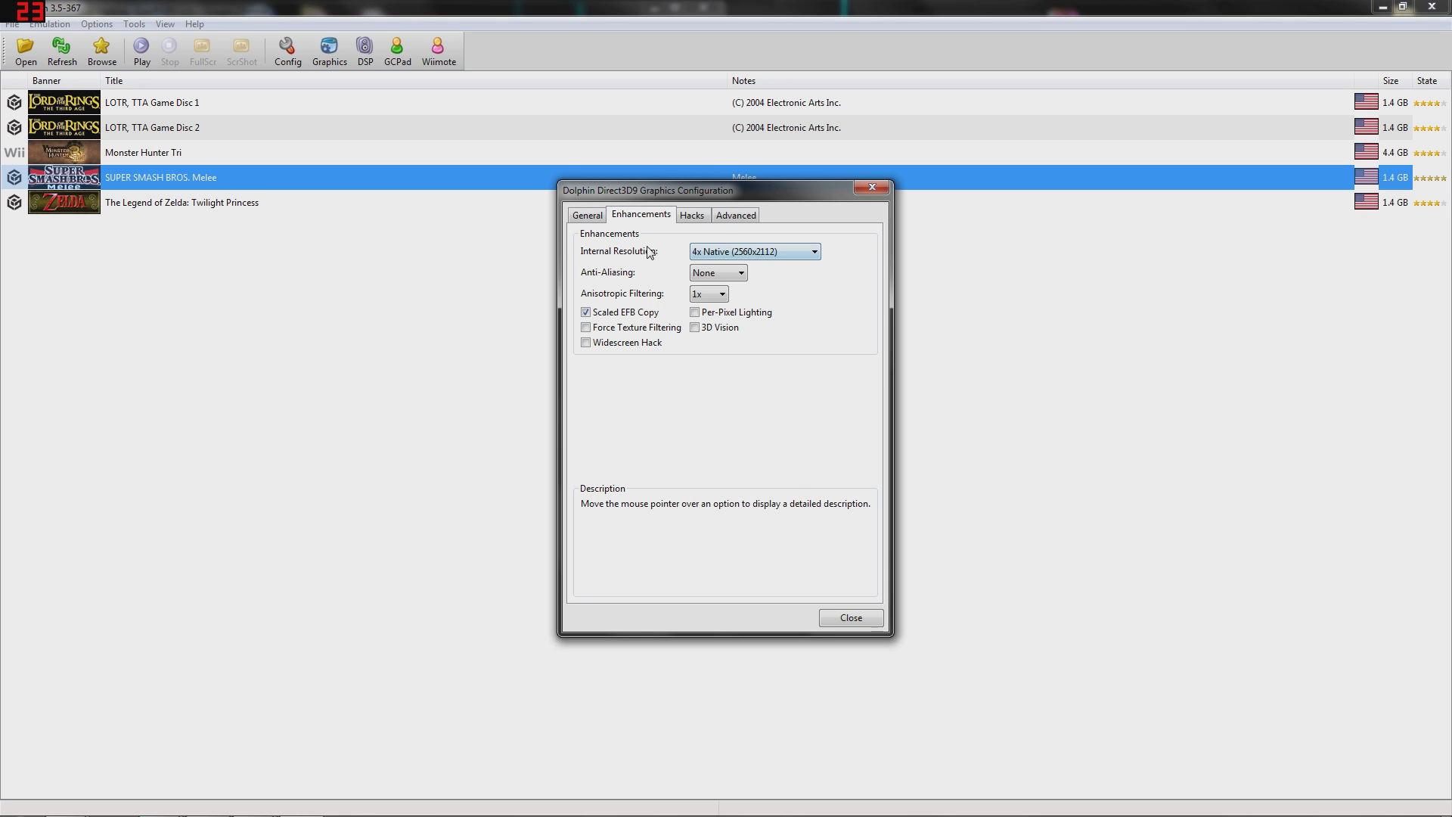
click(724, 254)
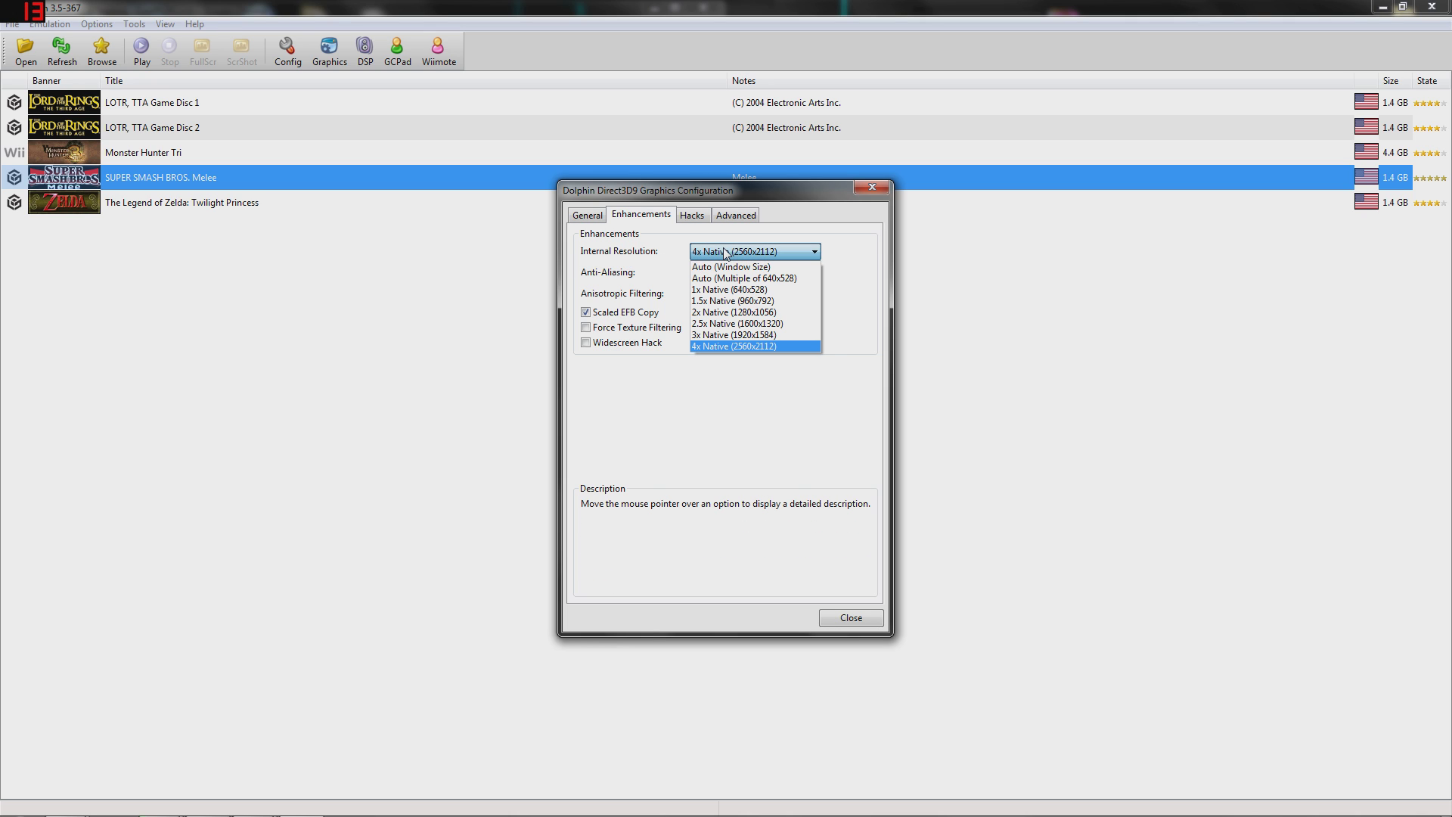
click(729, 348)
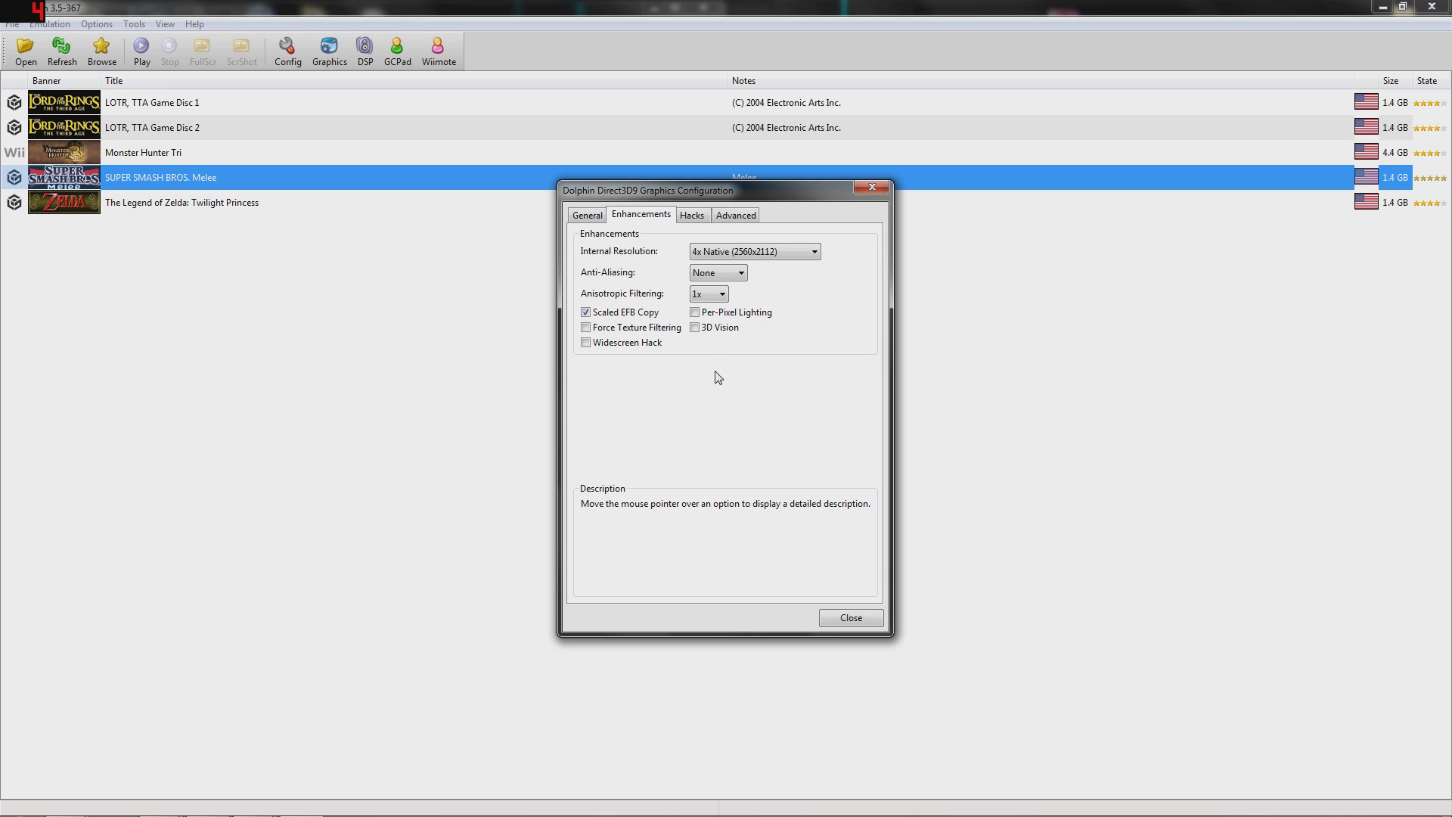
click(721, 274)
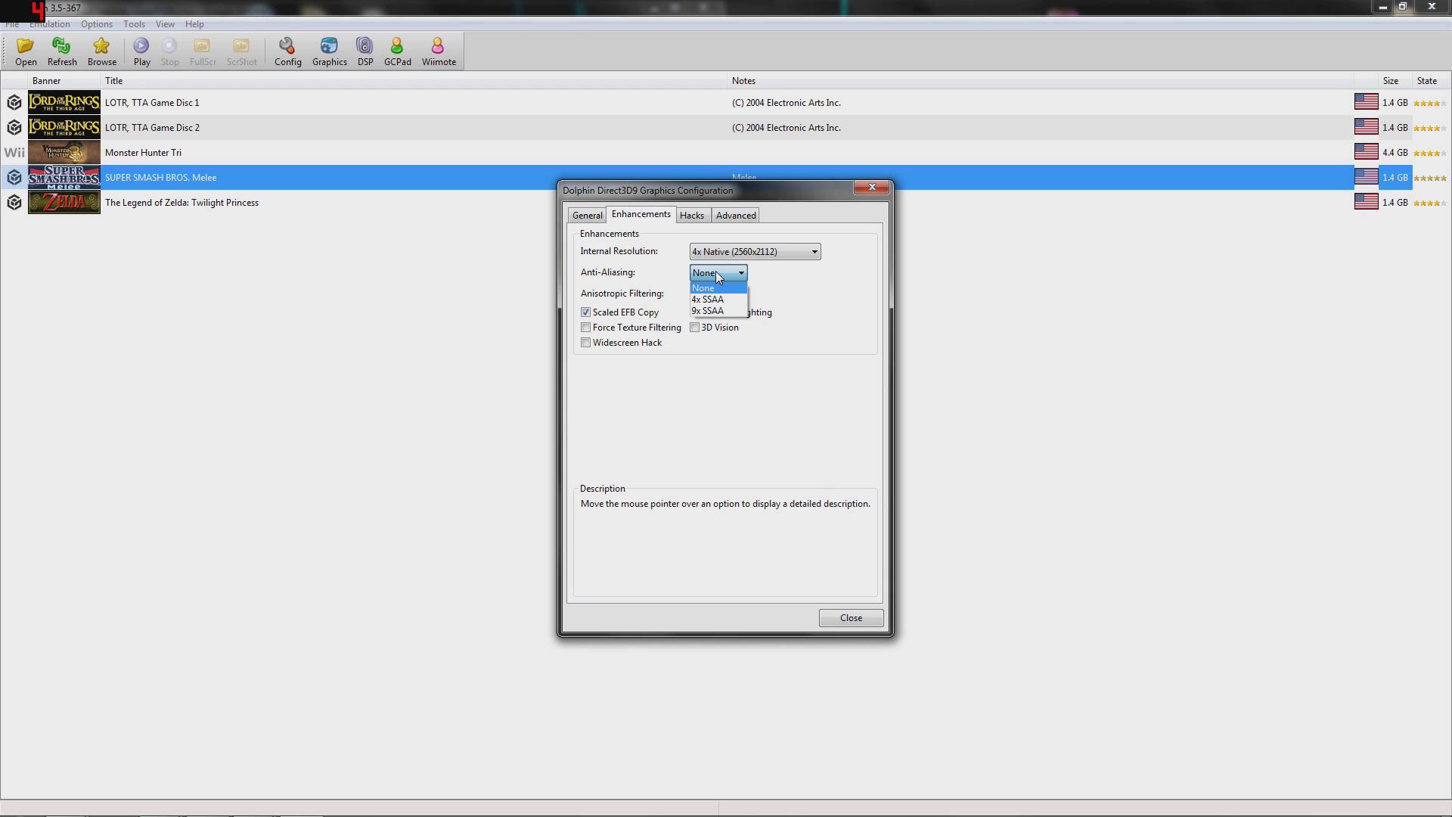
click(745, 278)
click(723, 295)
click(724, 295)
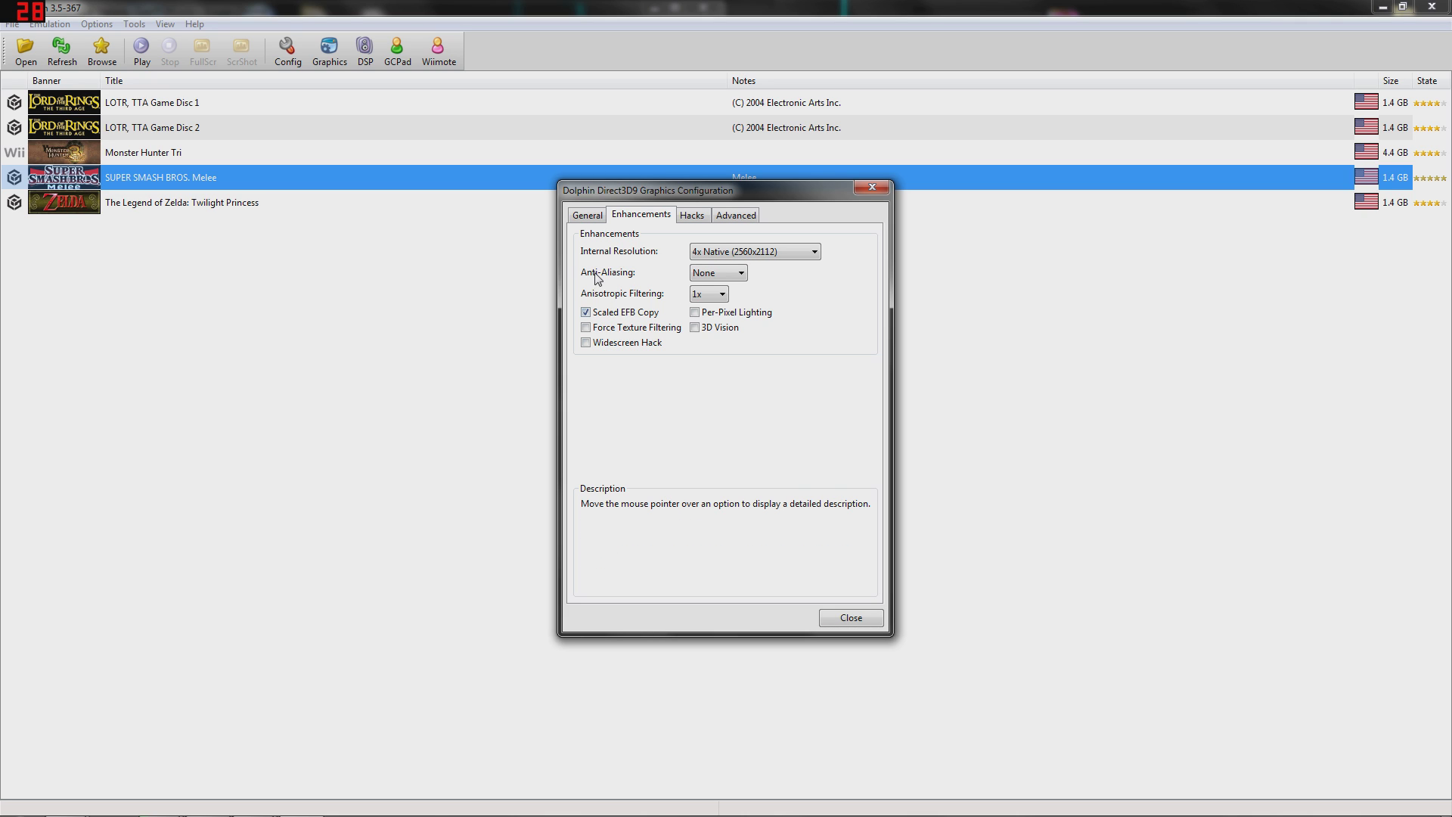
Review the Hacks and Advanced graphics settings and the DSP audio settings, closing each configuration without changes.
click(690, 216)
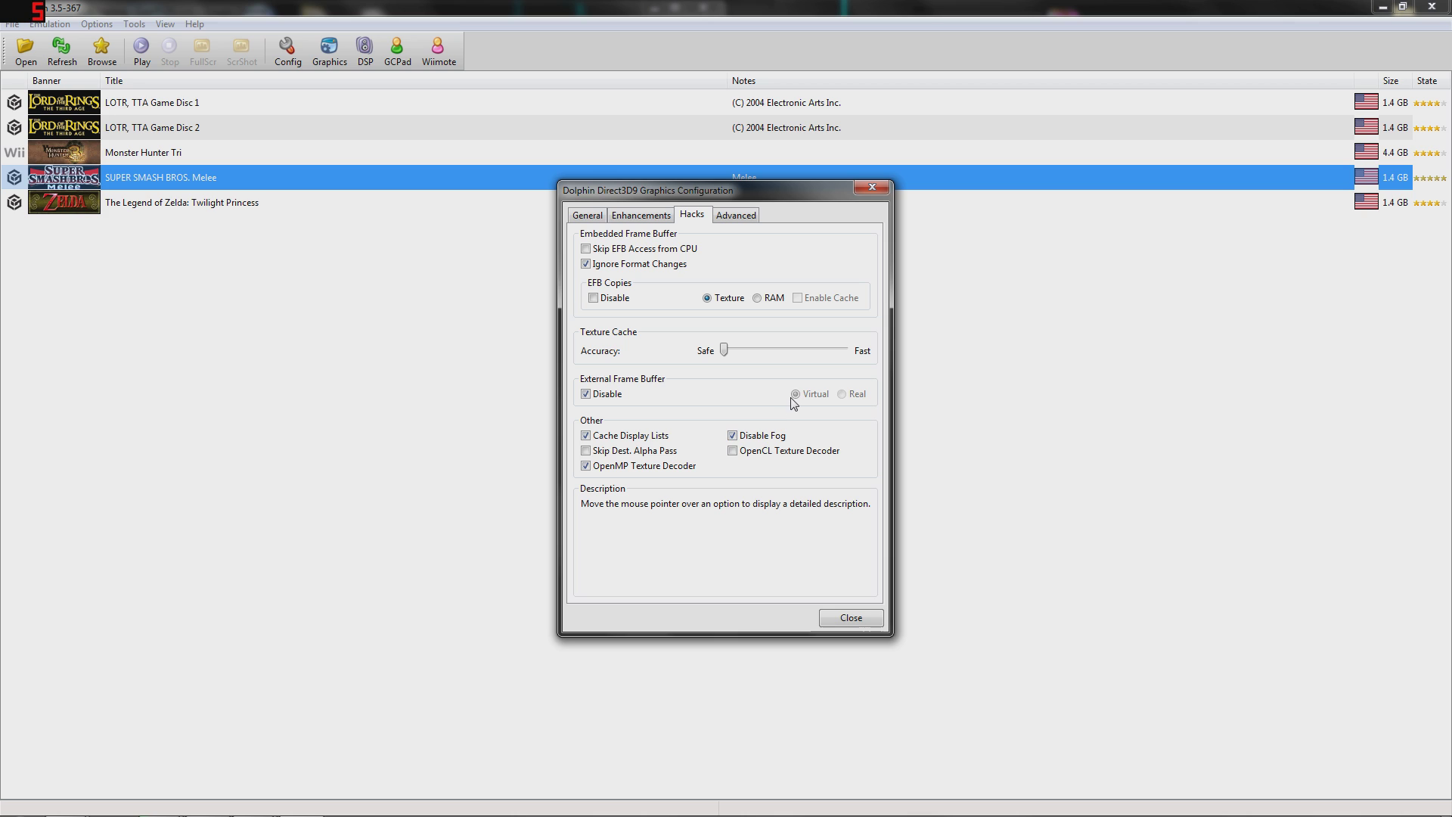
click(746, 218)
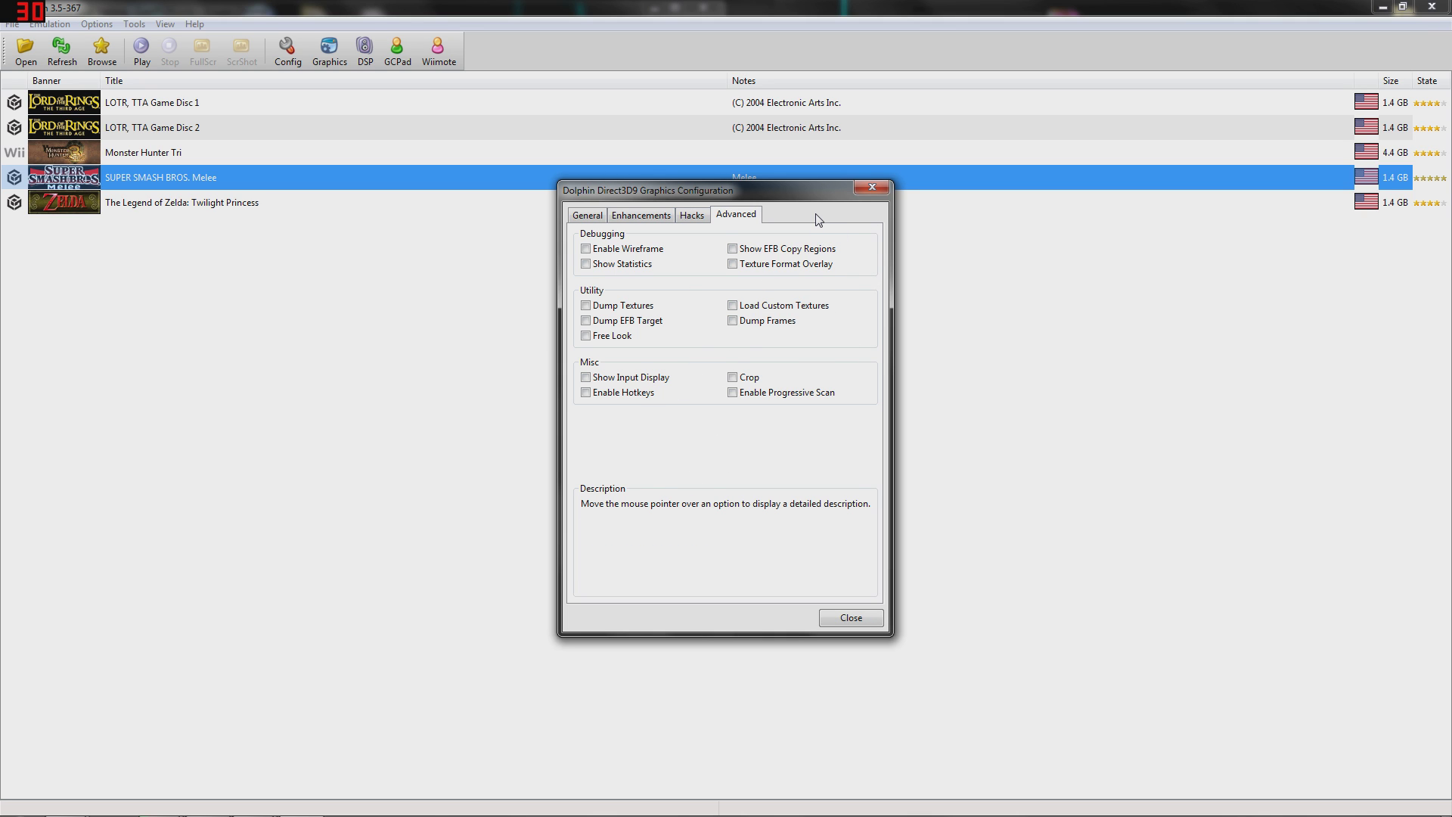
click(874, 616)
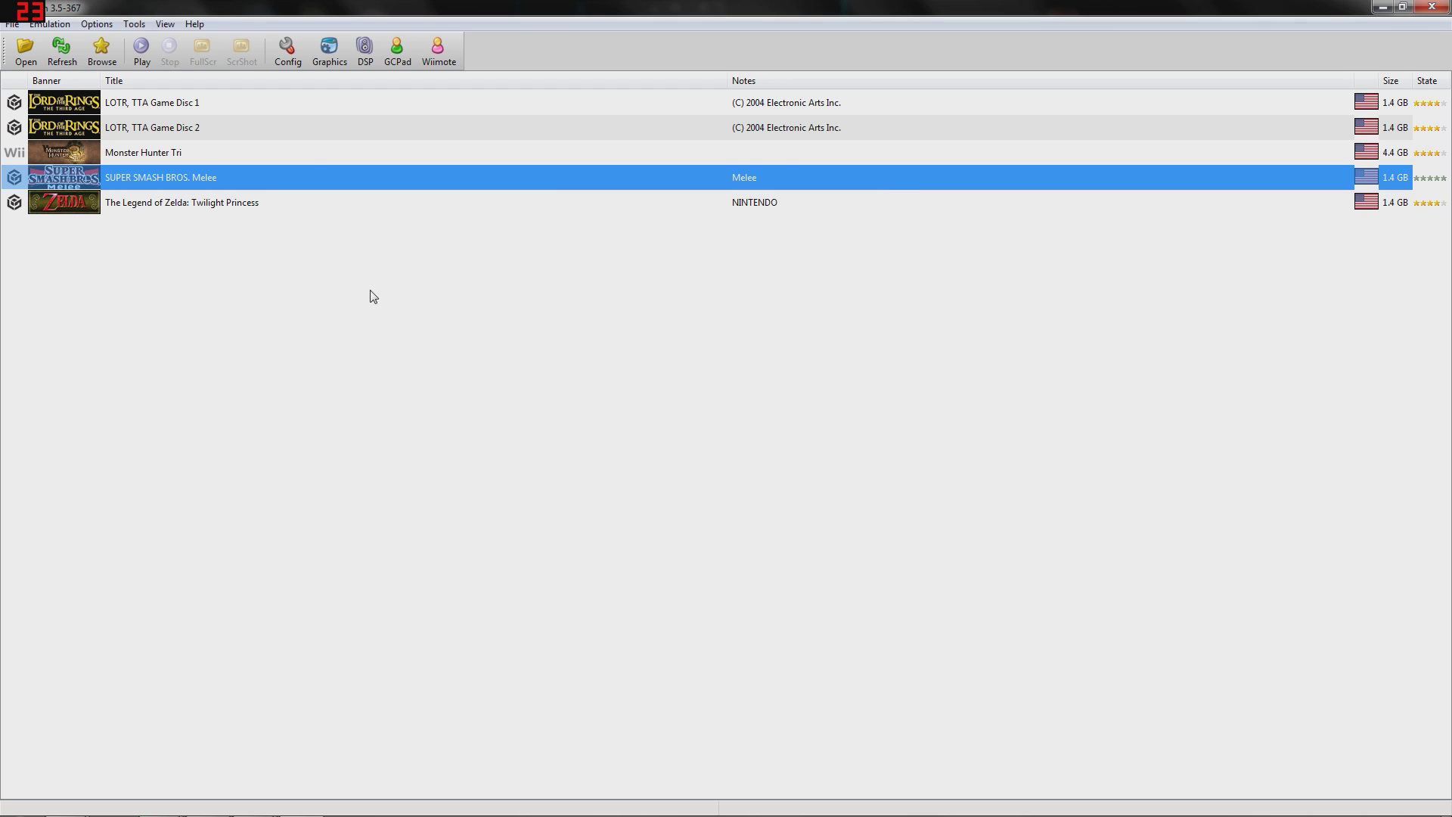
click(365, 50)
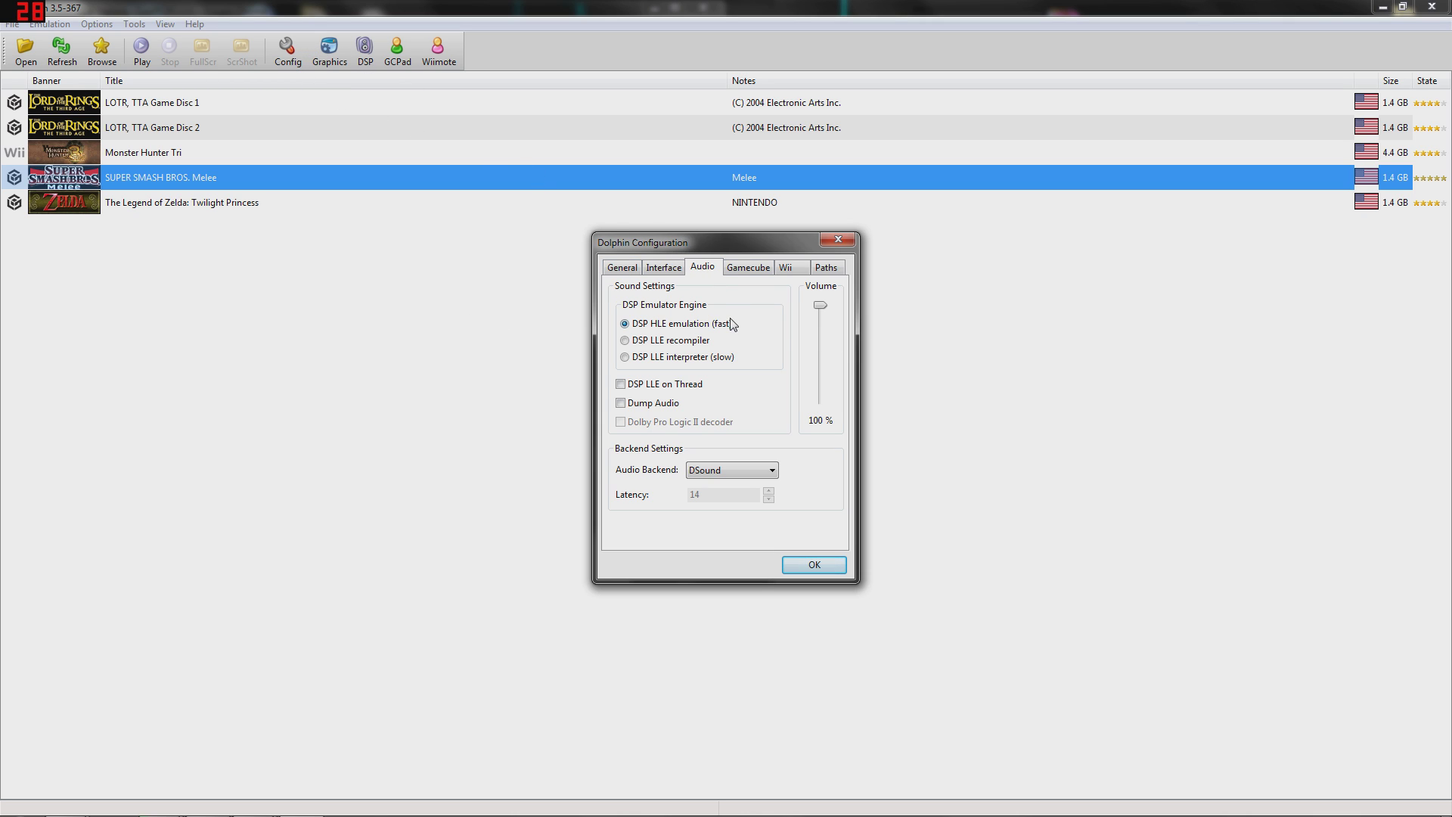
click(839, 240)
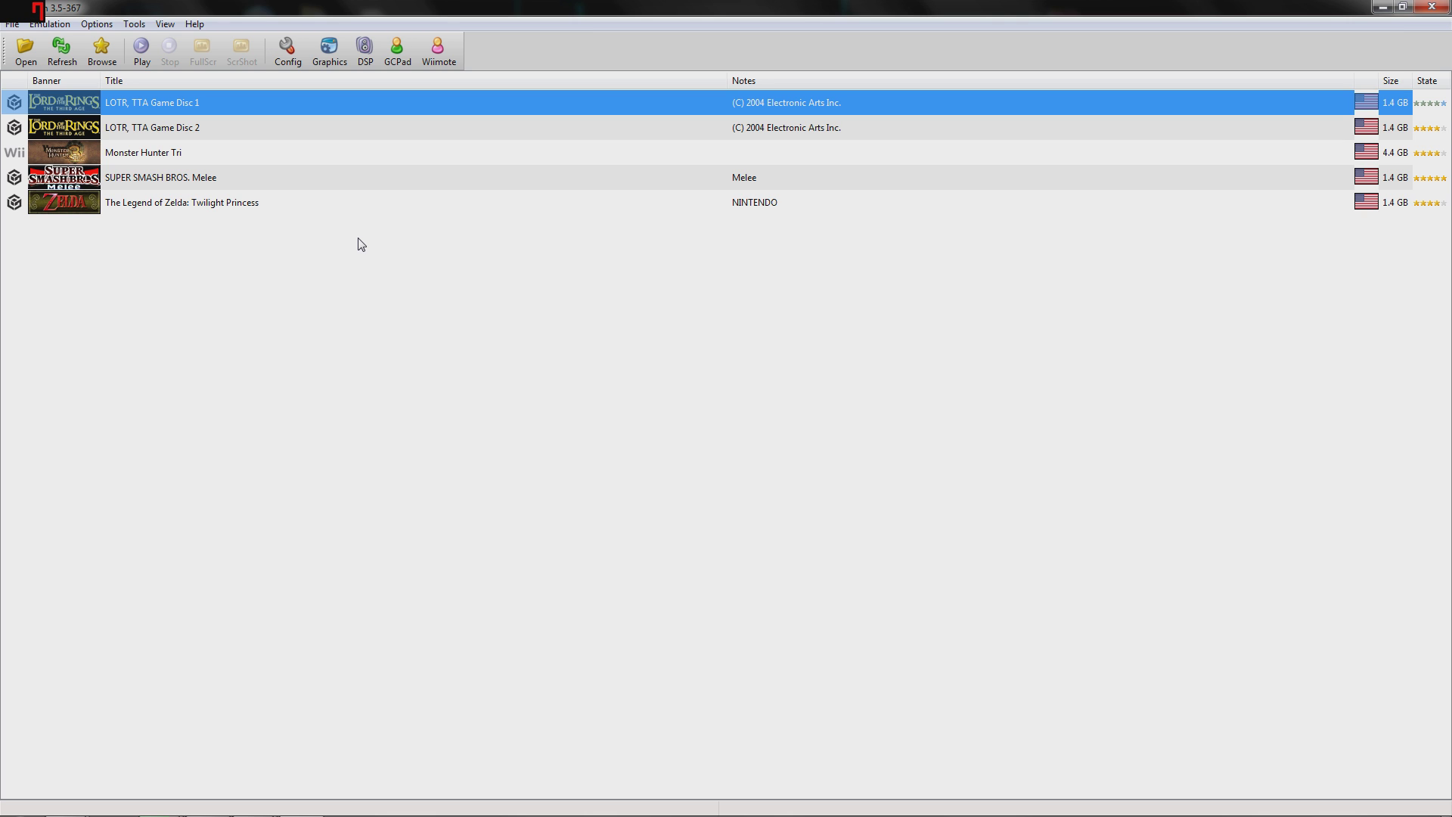
Choose DInput/0/Logitech Dual Action USB as the GCPad device for Pad 1, refresh the devices, and accept the configuration.
click(397, 50)
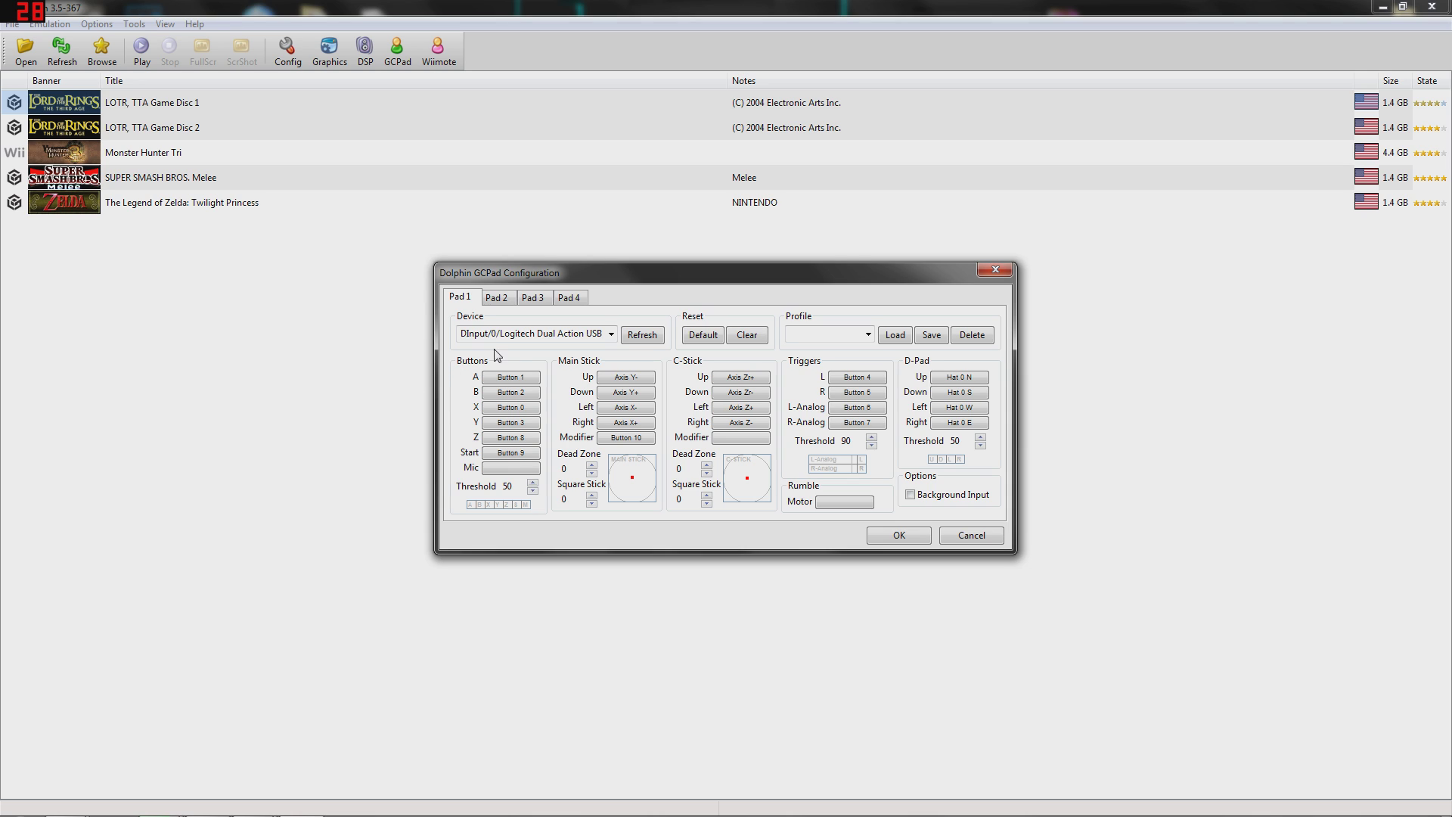
click(611, 335)
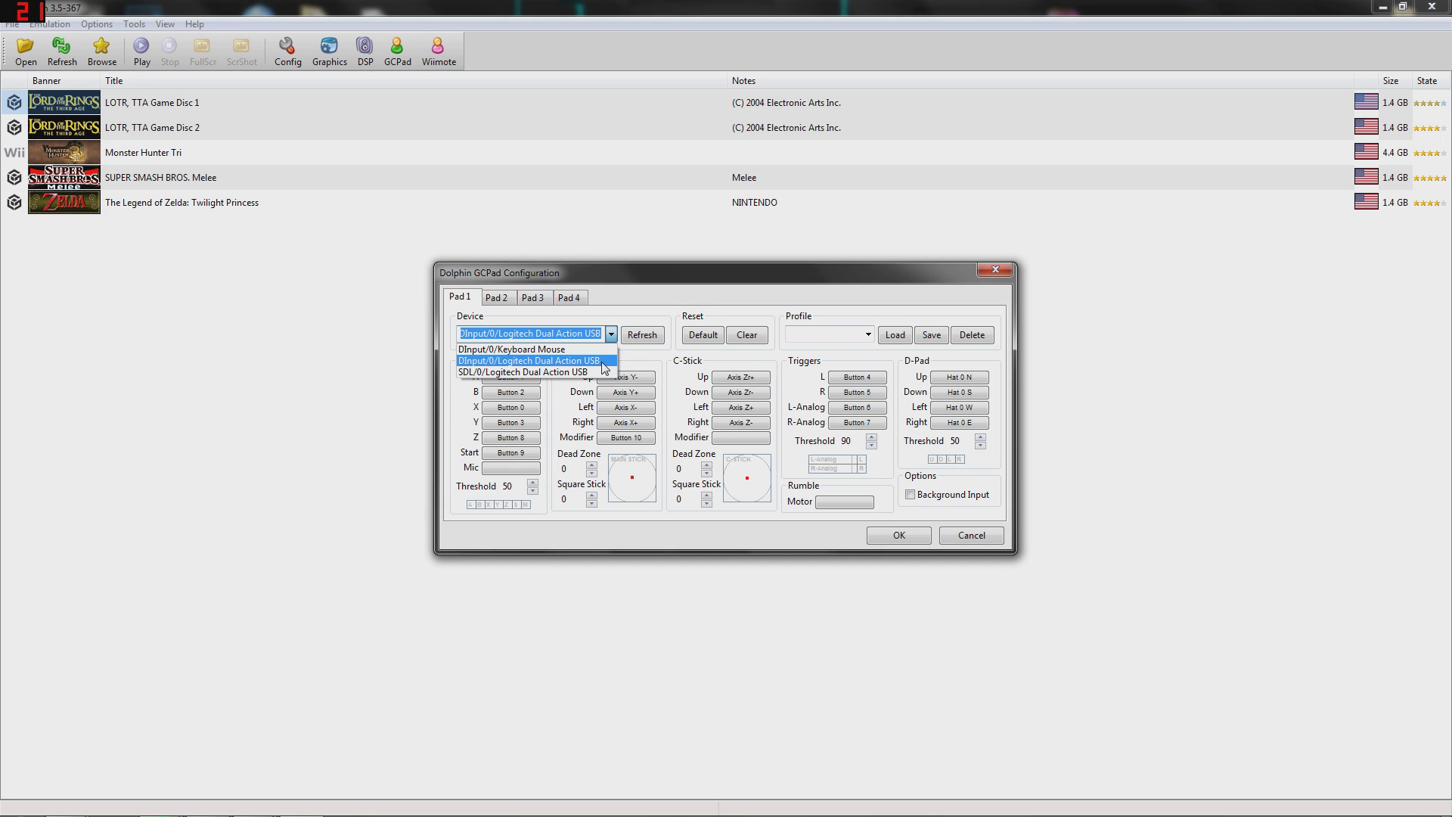
click(603, 362)
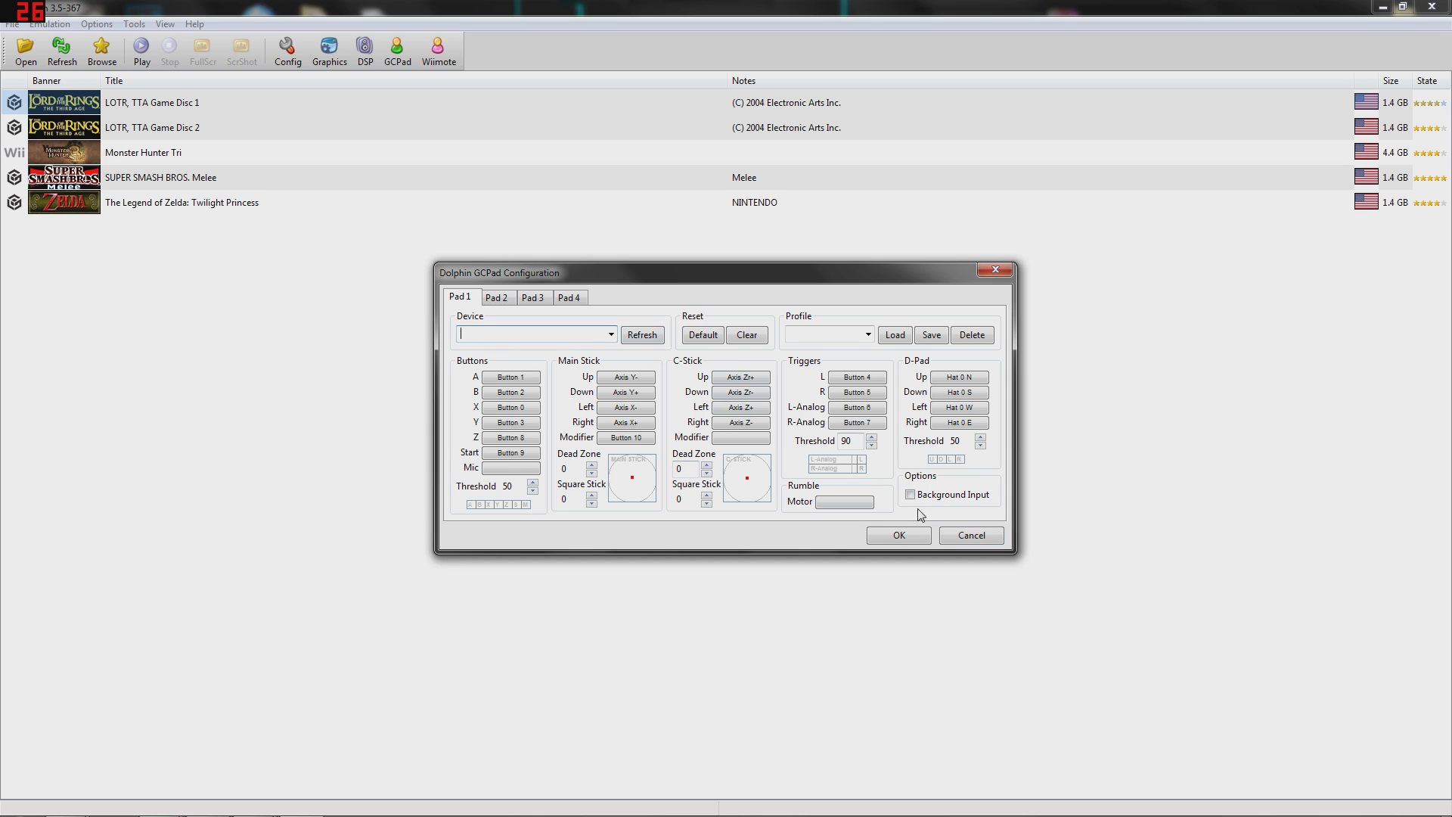
click(650, 339)
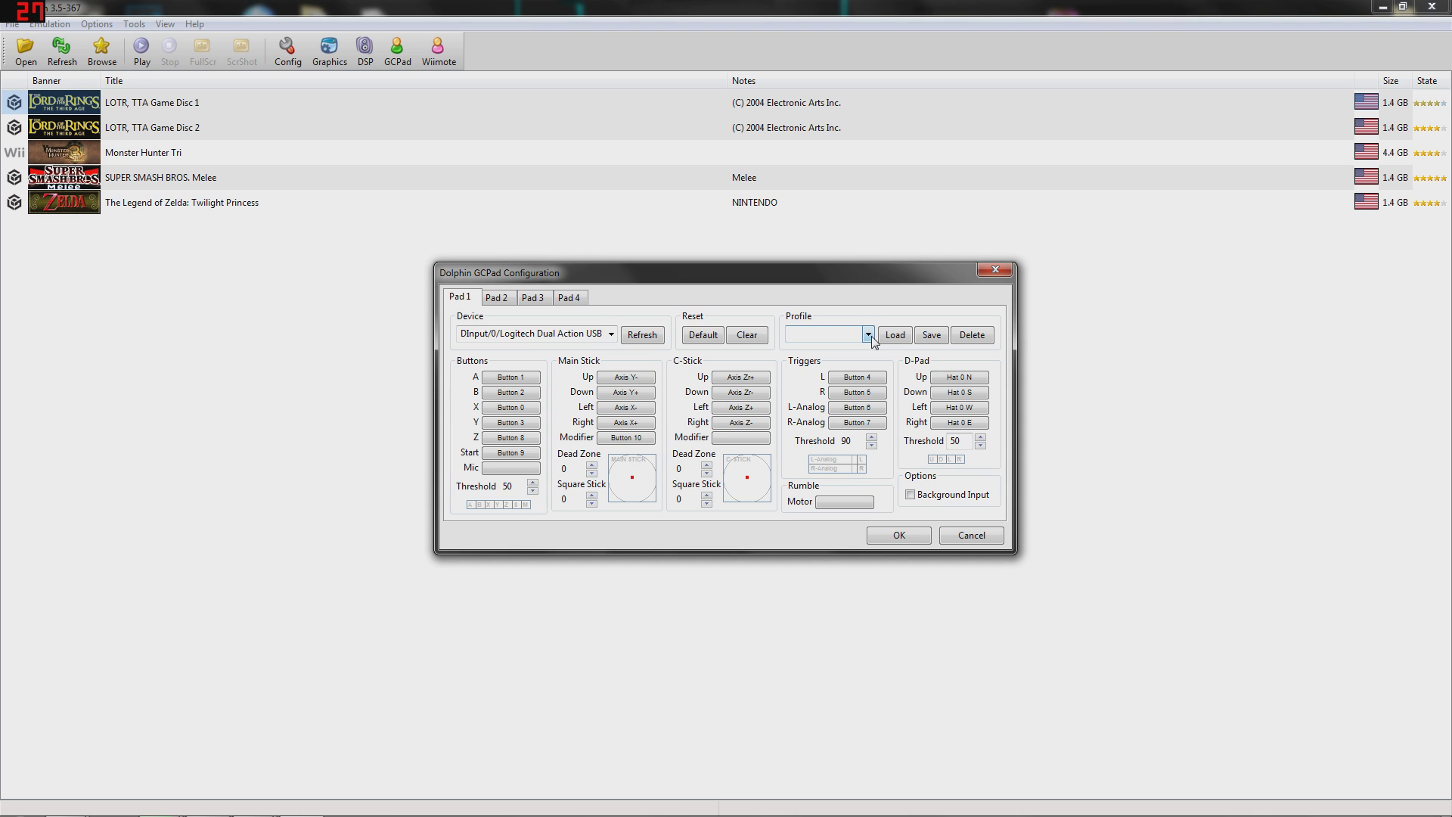
click(907, 542)
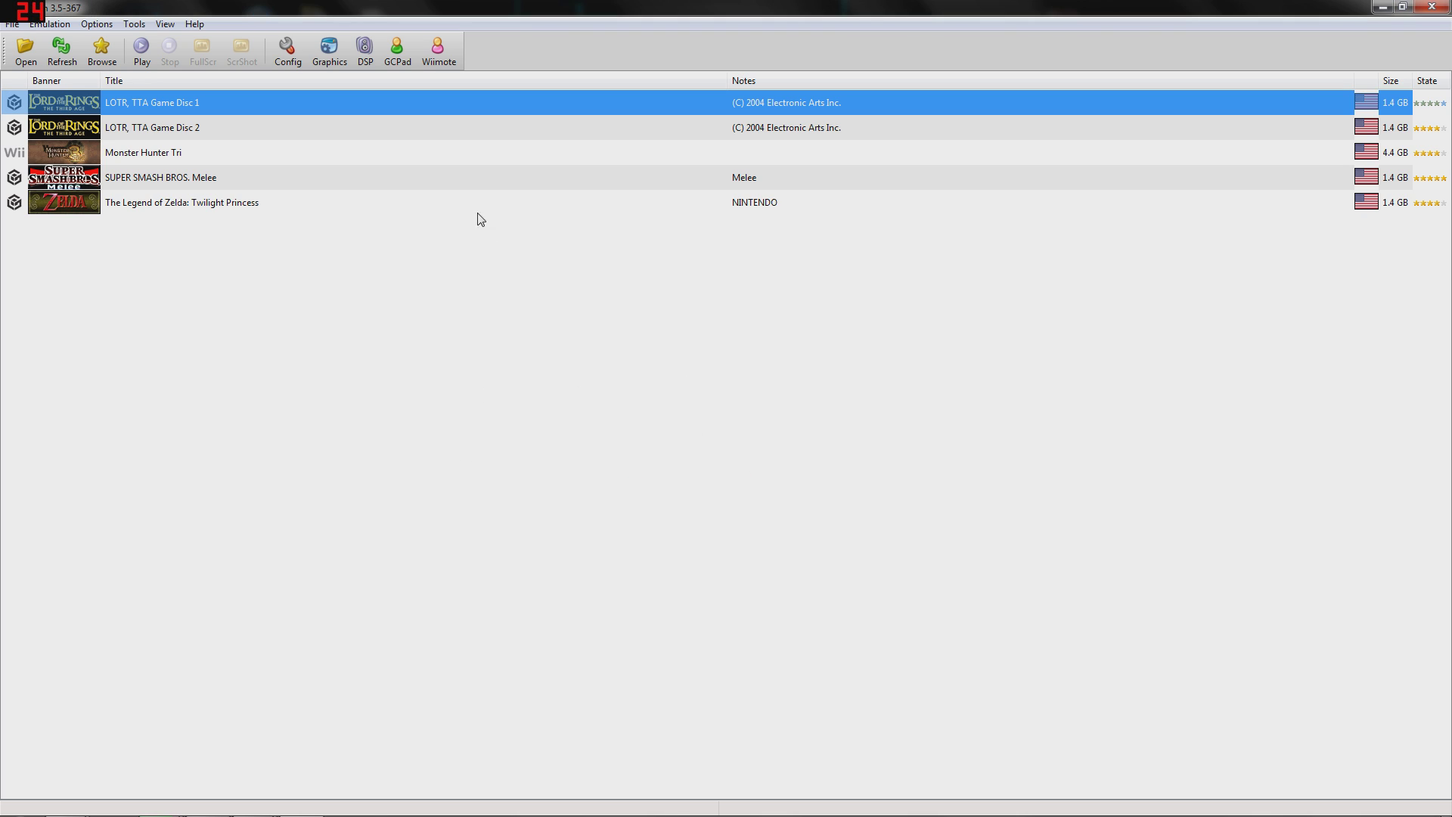
Choose Emulated Wiimote for Wiimote 1 and select Classic as the extension in its configuration.
click(439, 53)
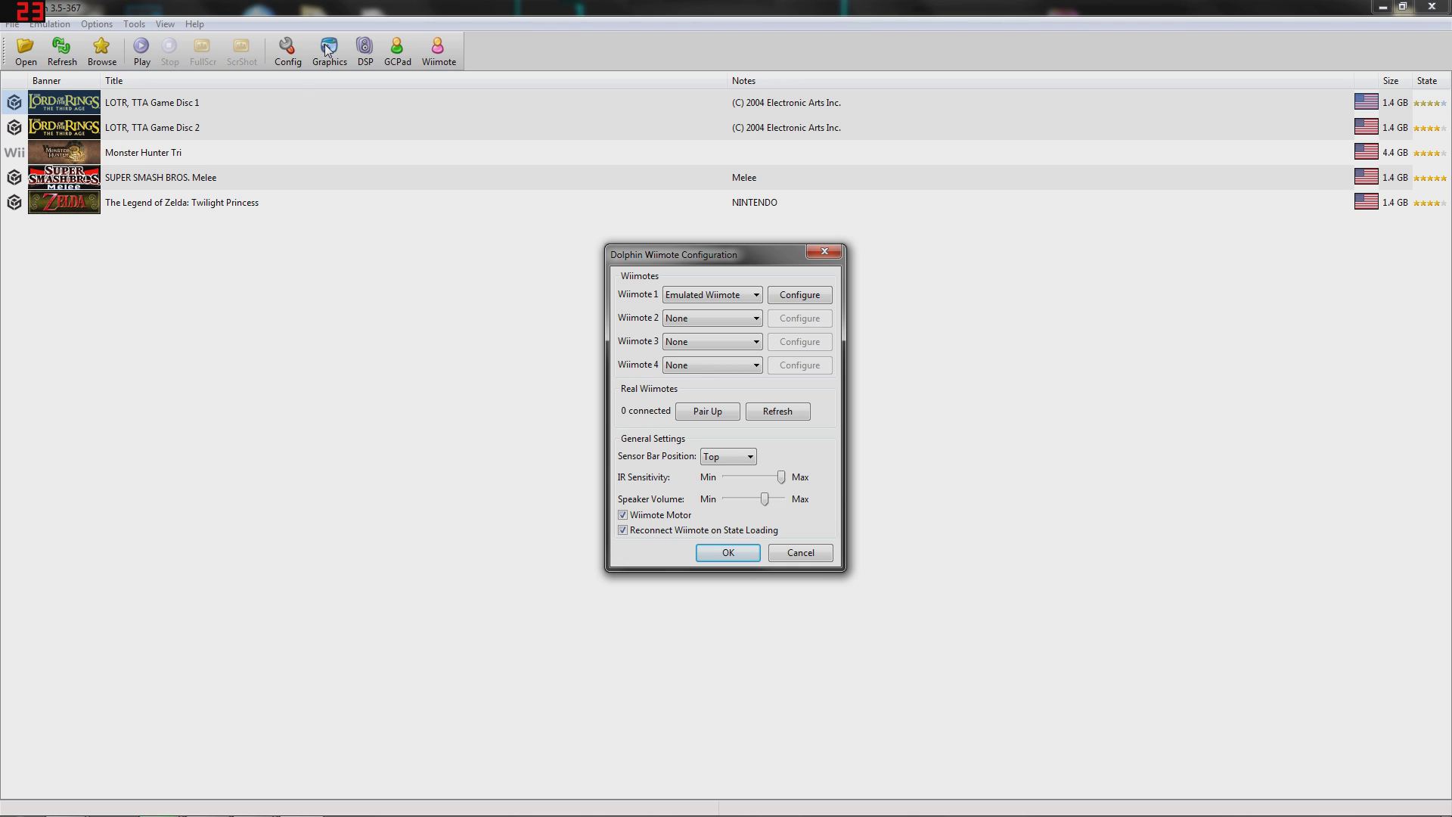
click(730, 295)
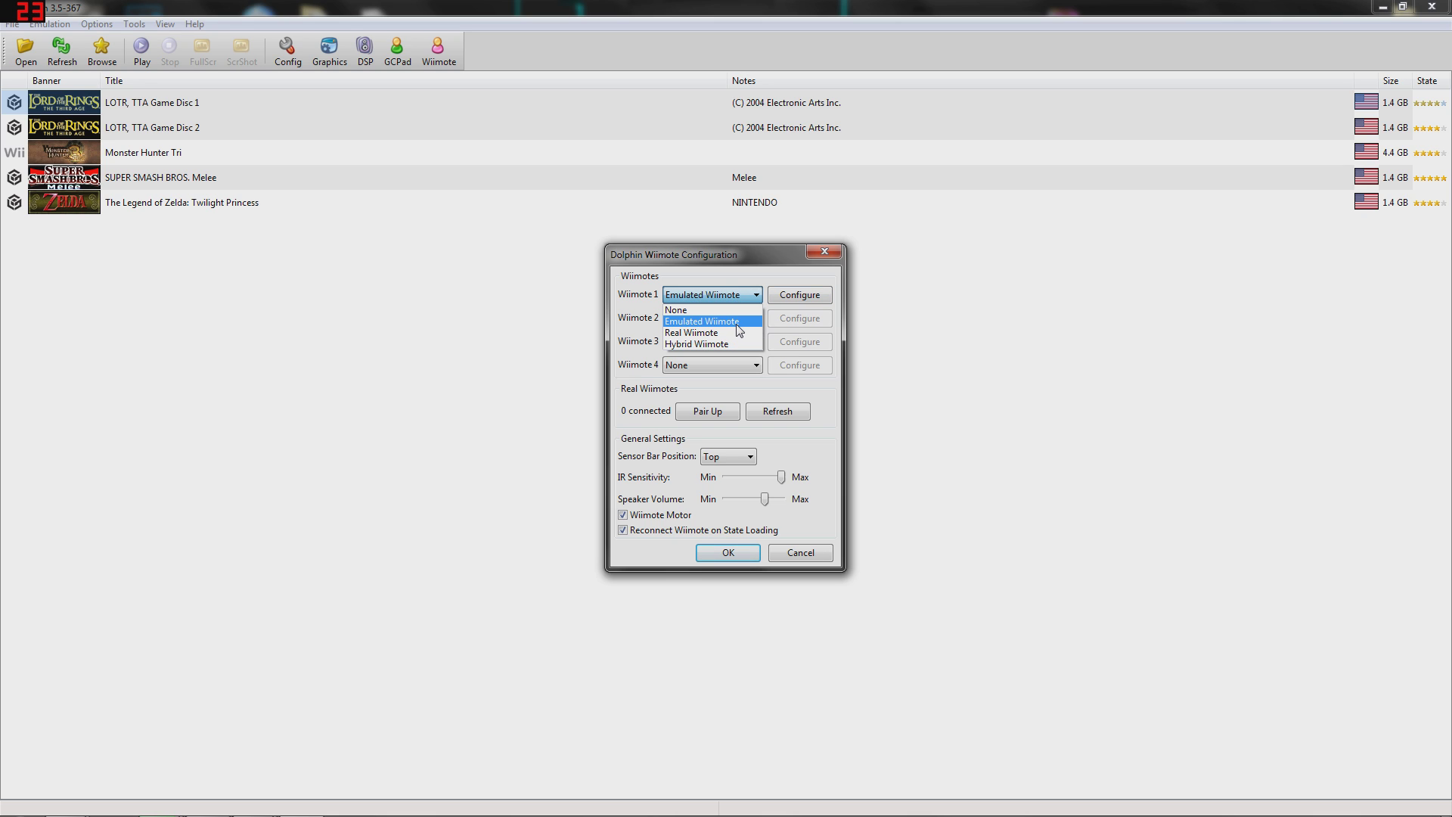
click(738, 324)
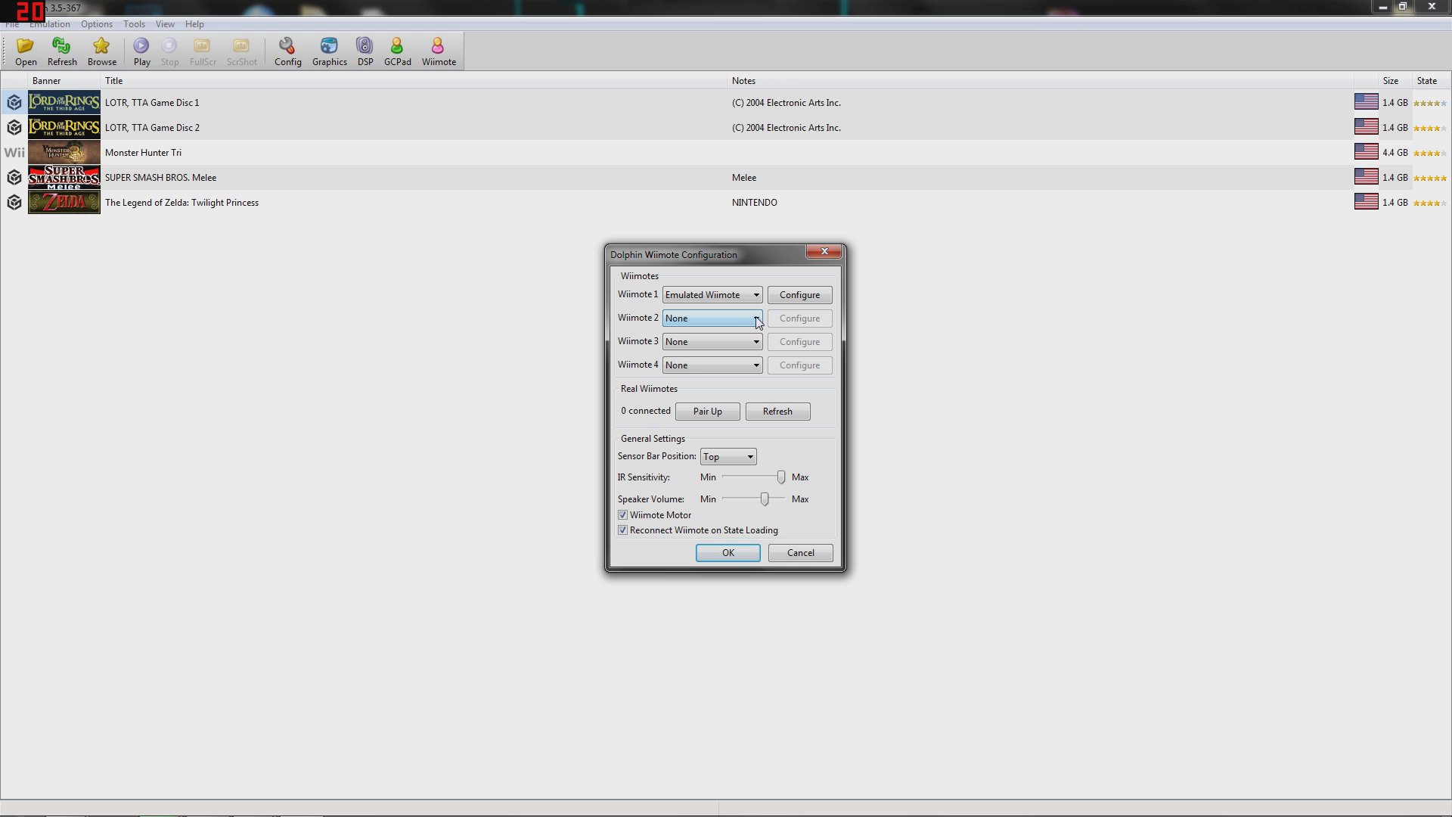
click(794, 296)
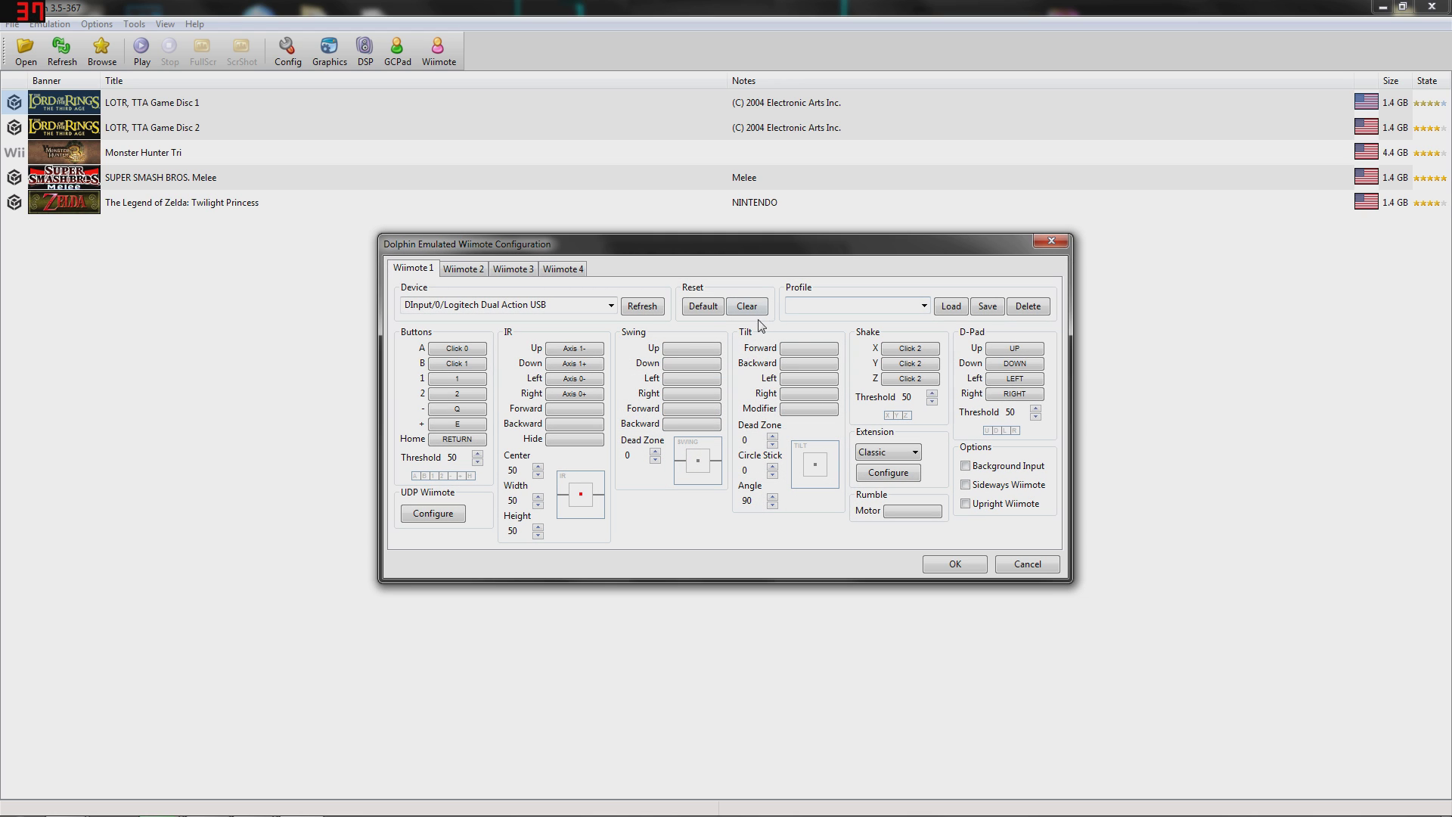
click(891, 457)
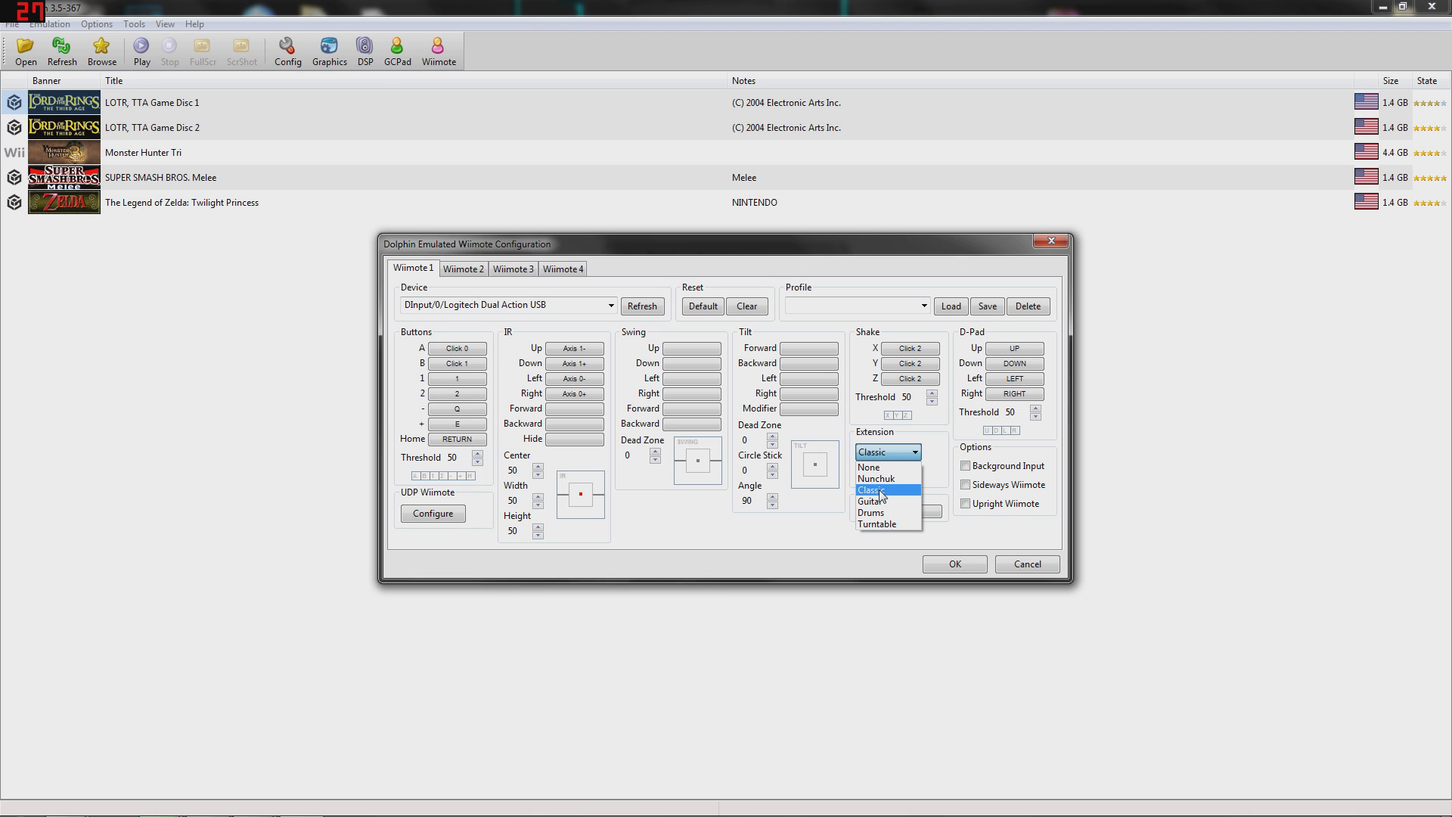
click(878, 490)
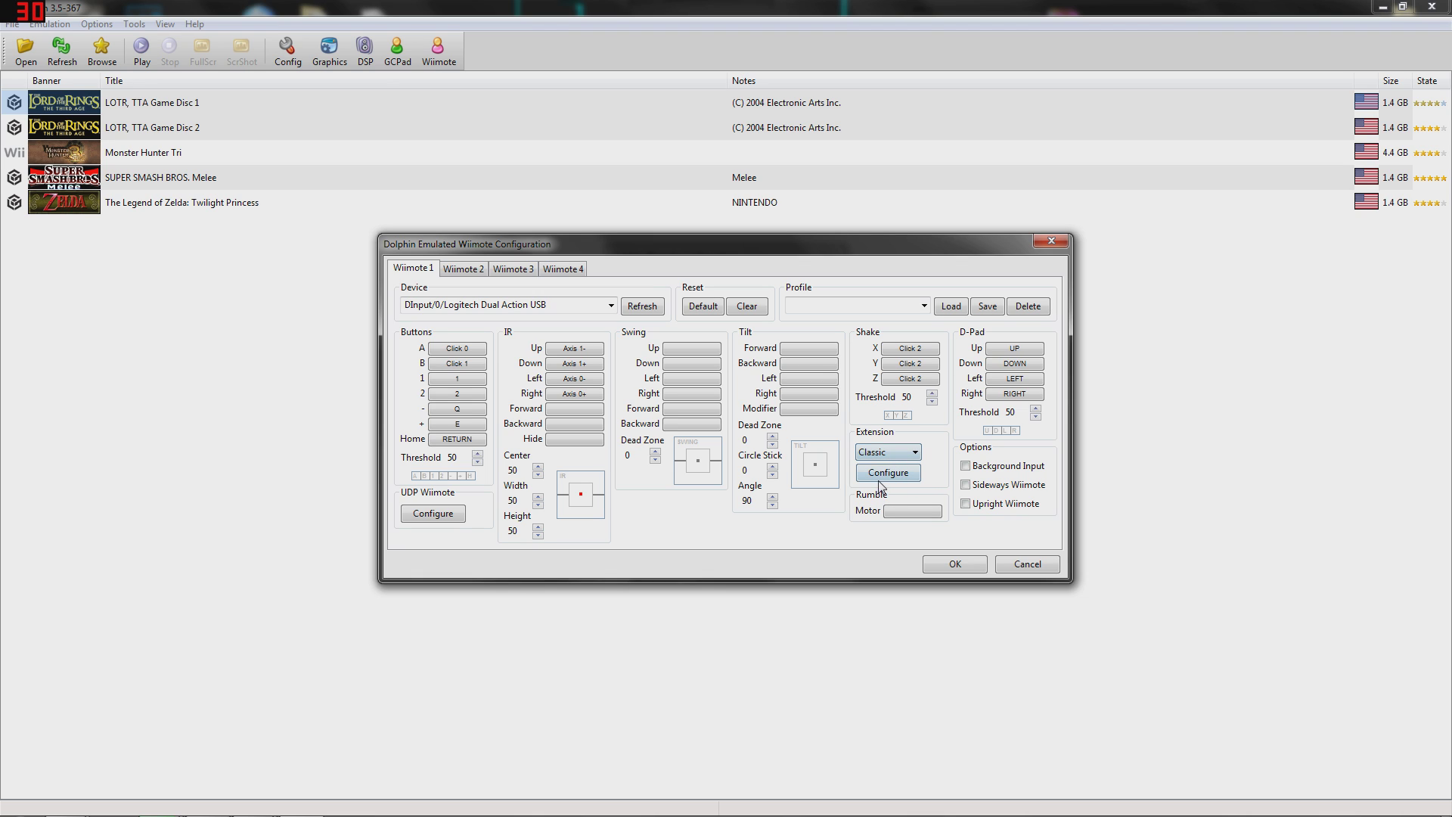
Map the Classic extension's left stick to Axis Y- for up, Axis Y+ for down, Axis X- for left, and Axis X+ for right.
click(889, 473)
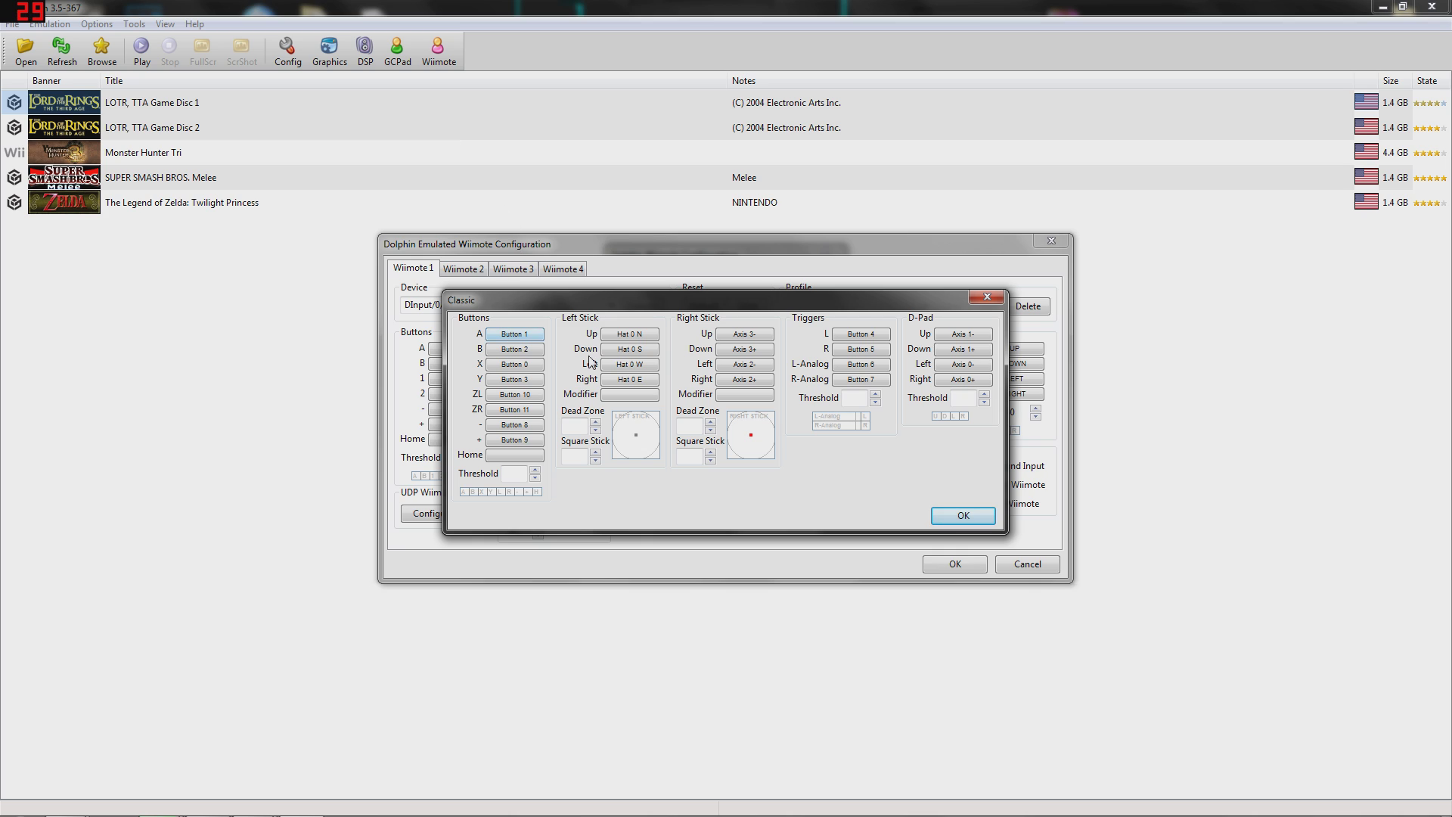
click(643, 334)
click(643, 350)
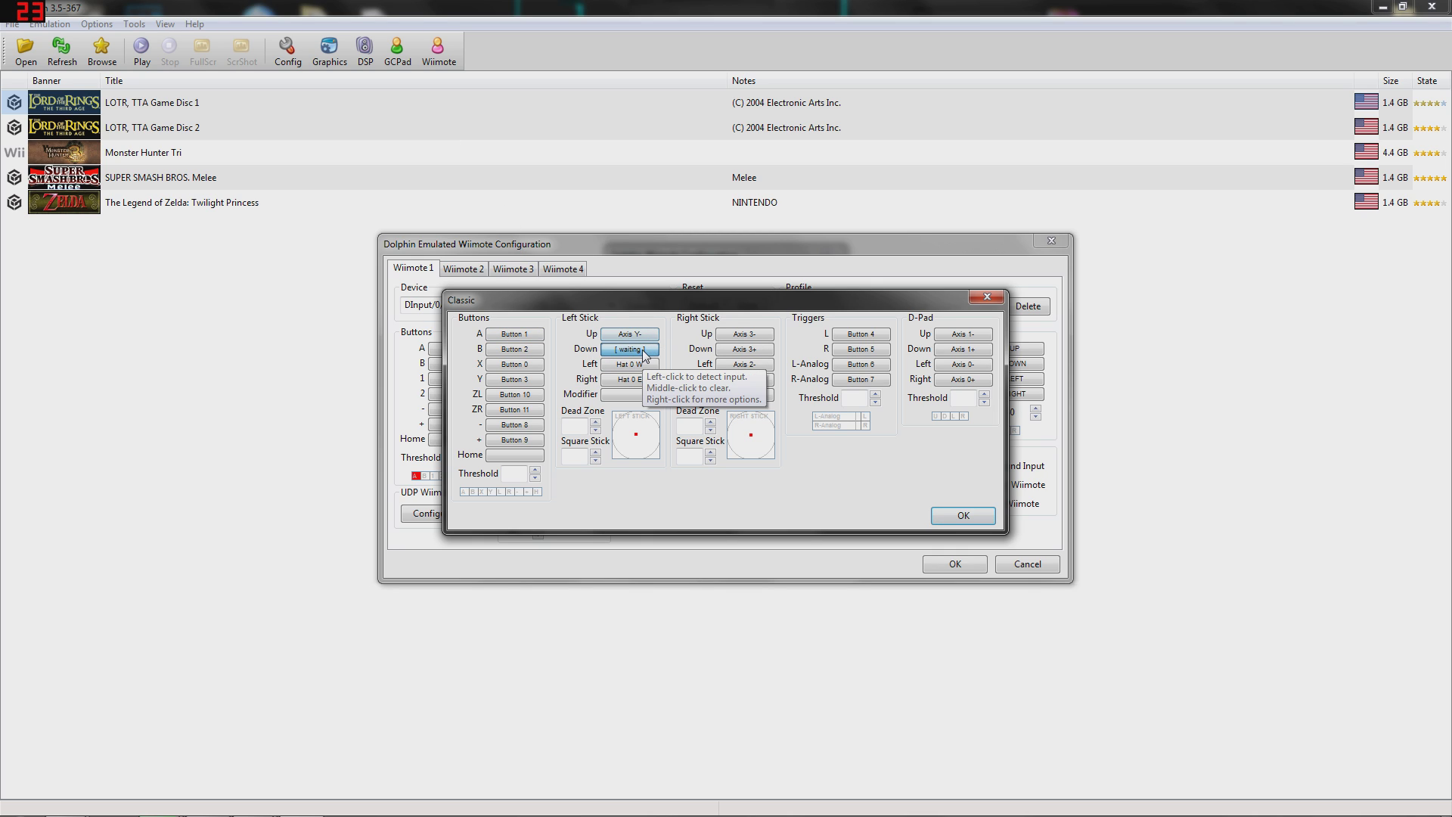
click(645, 365)
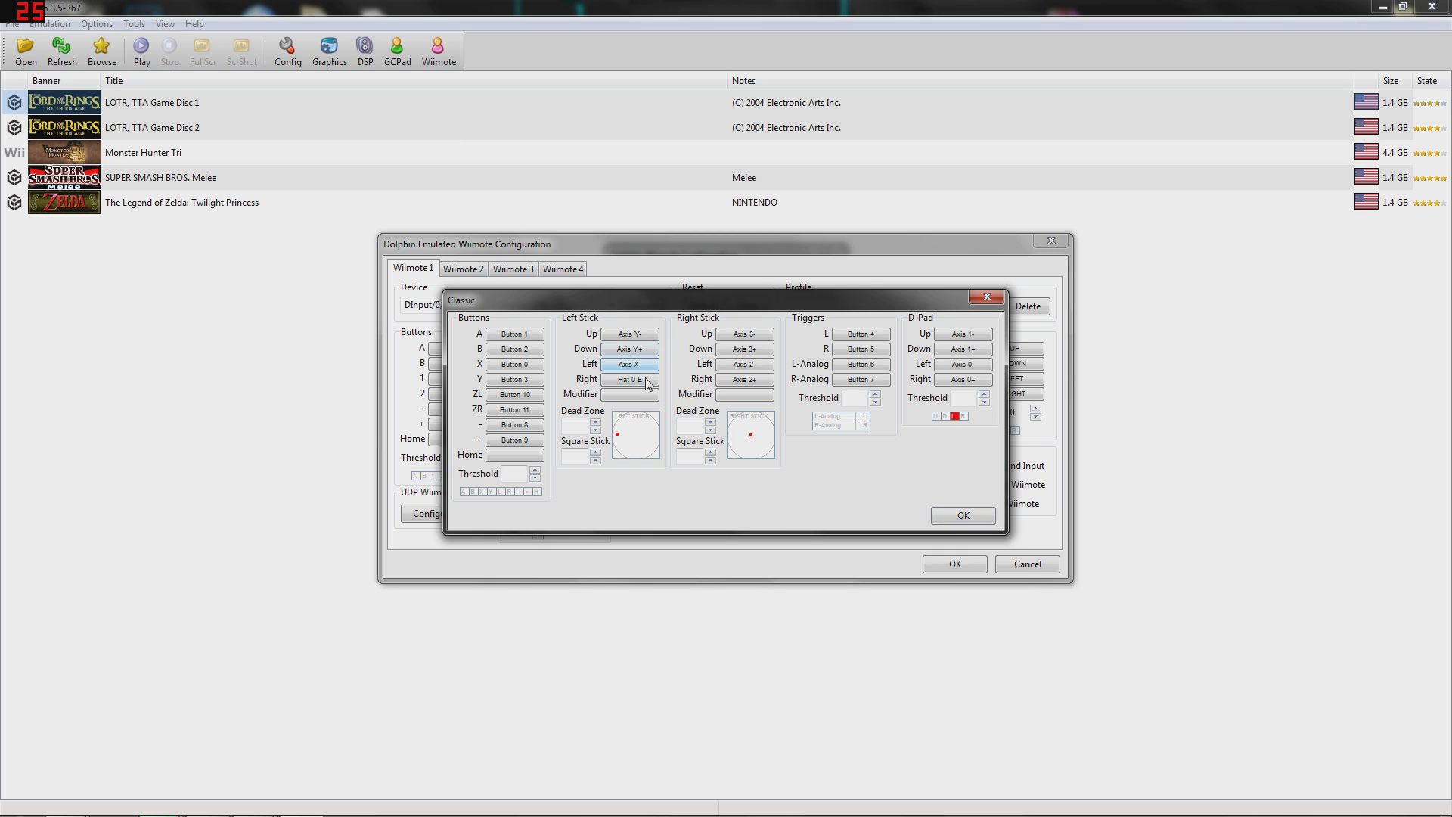
Map the Classic right stick to Axis Zr- up, Zr+ down, Z+ left, and Z- right, and accept the mapping.
click(757, 336)
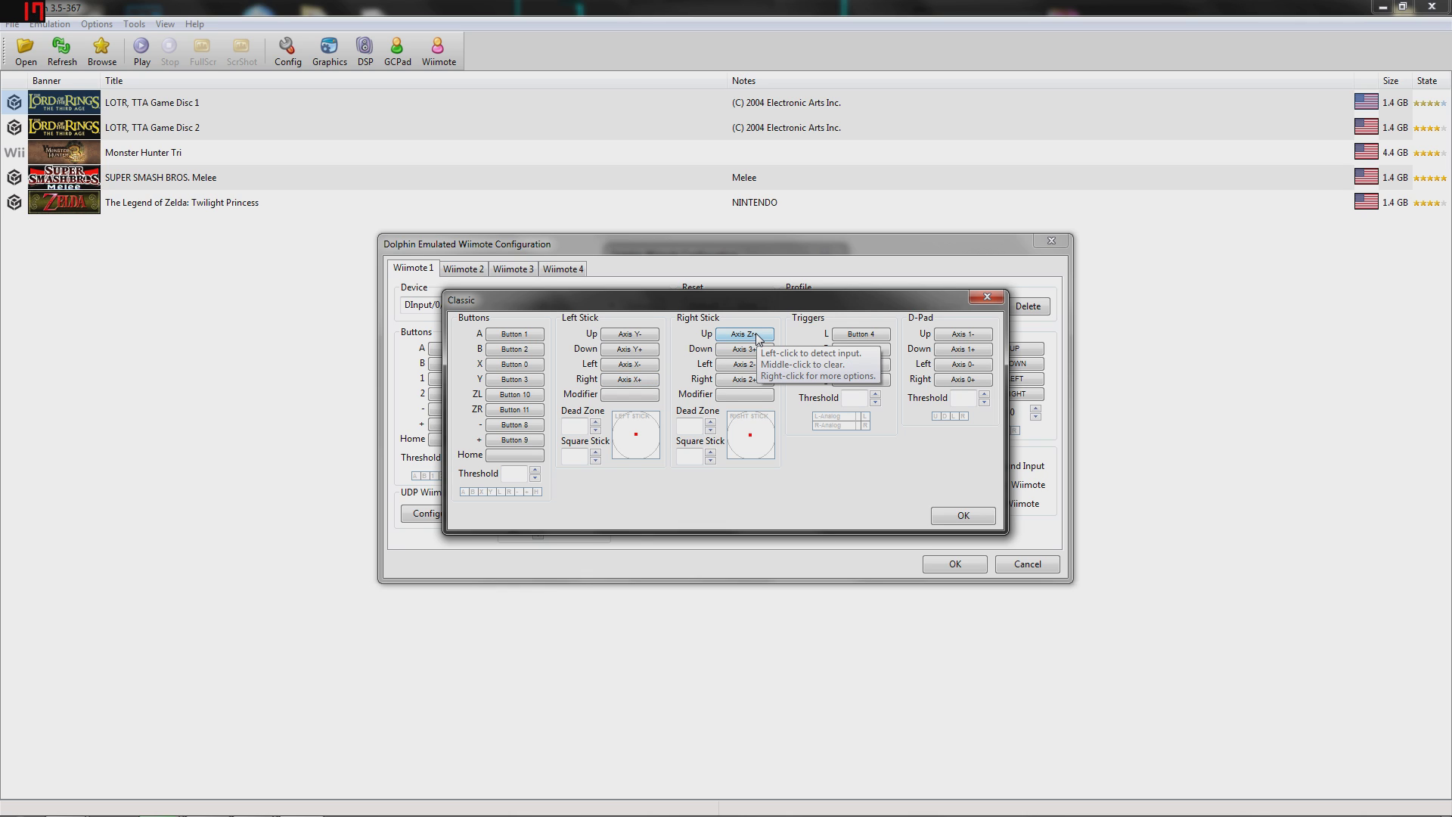
click(764, 349)
click(770, 371)
click(761, 380)
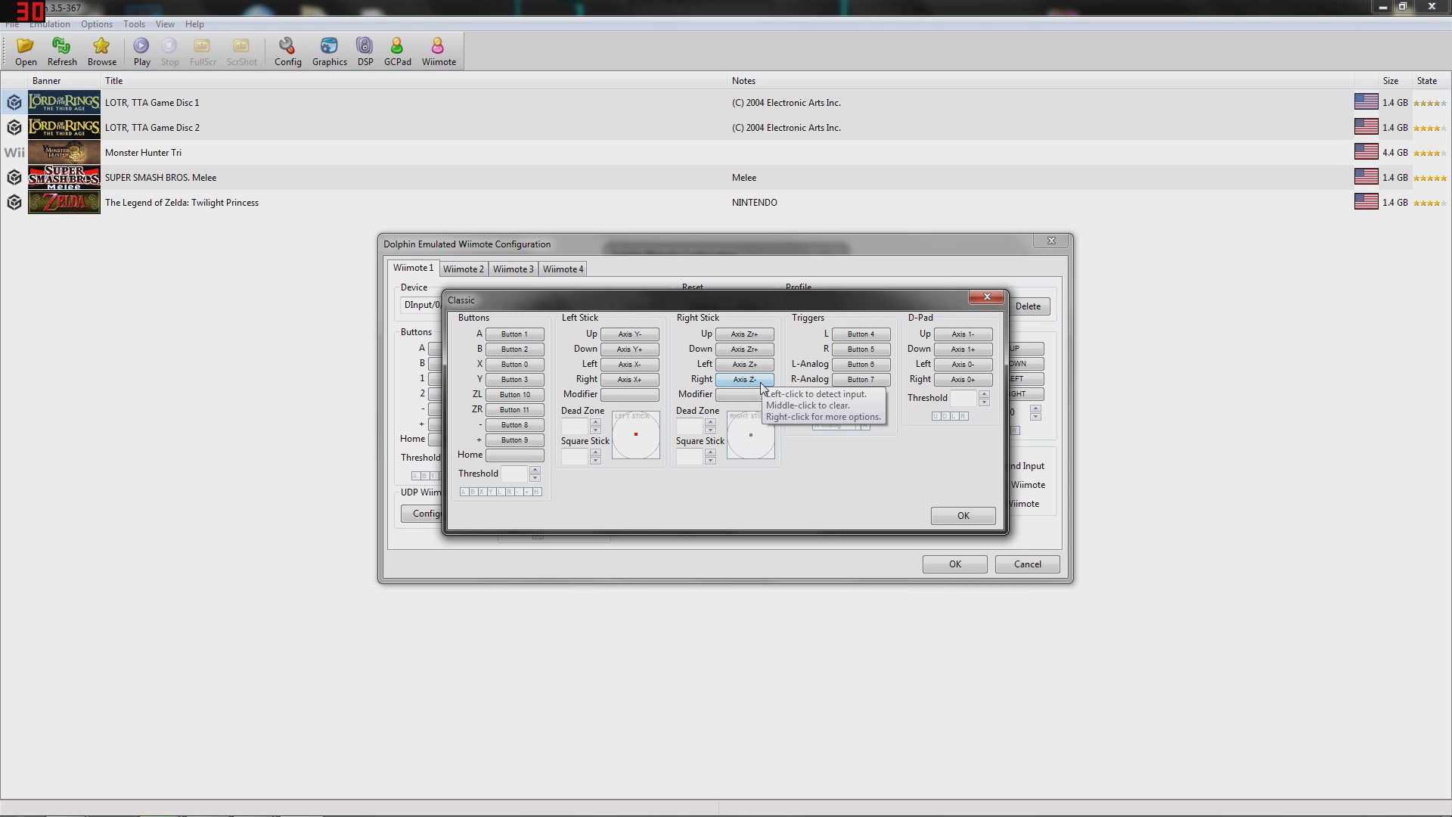
click(759, 335)
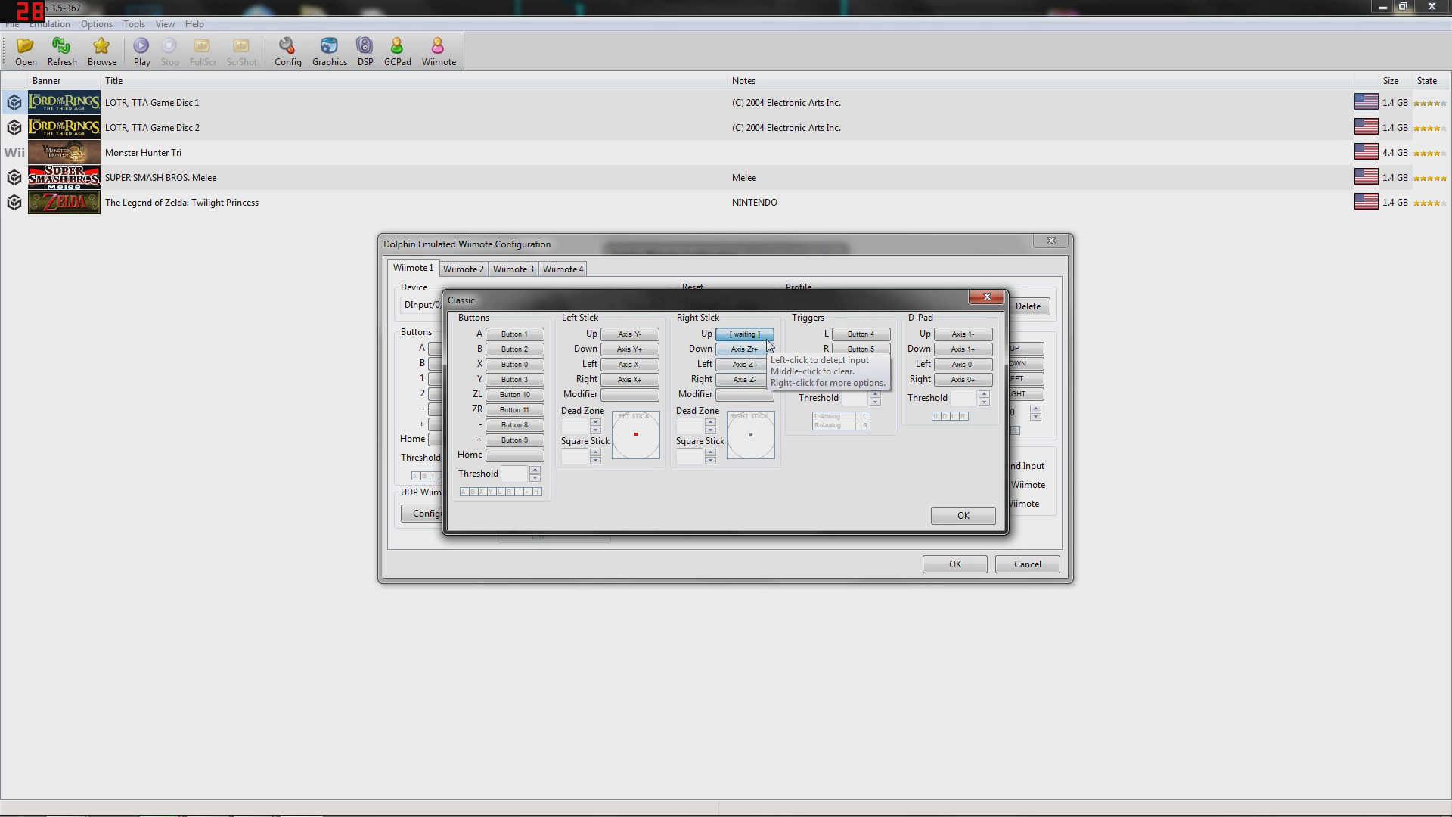
click(766, 352)
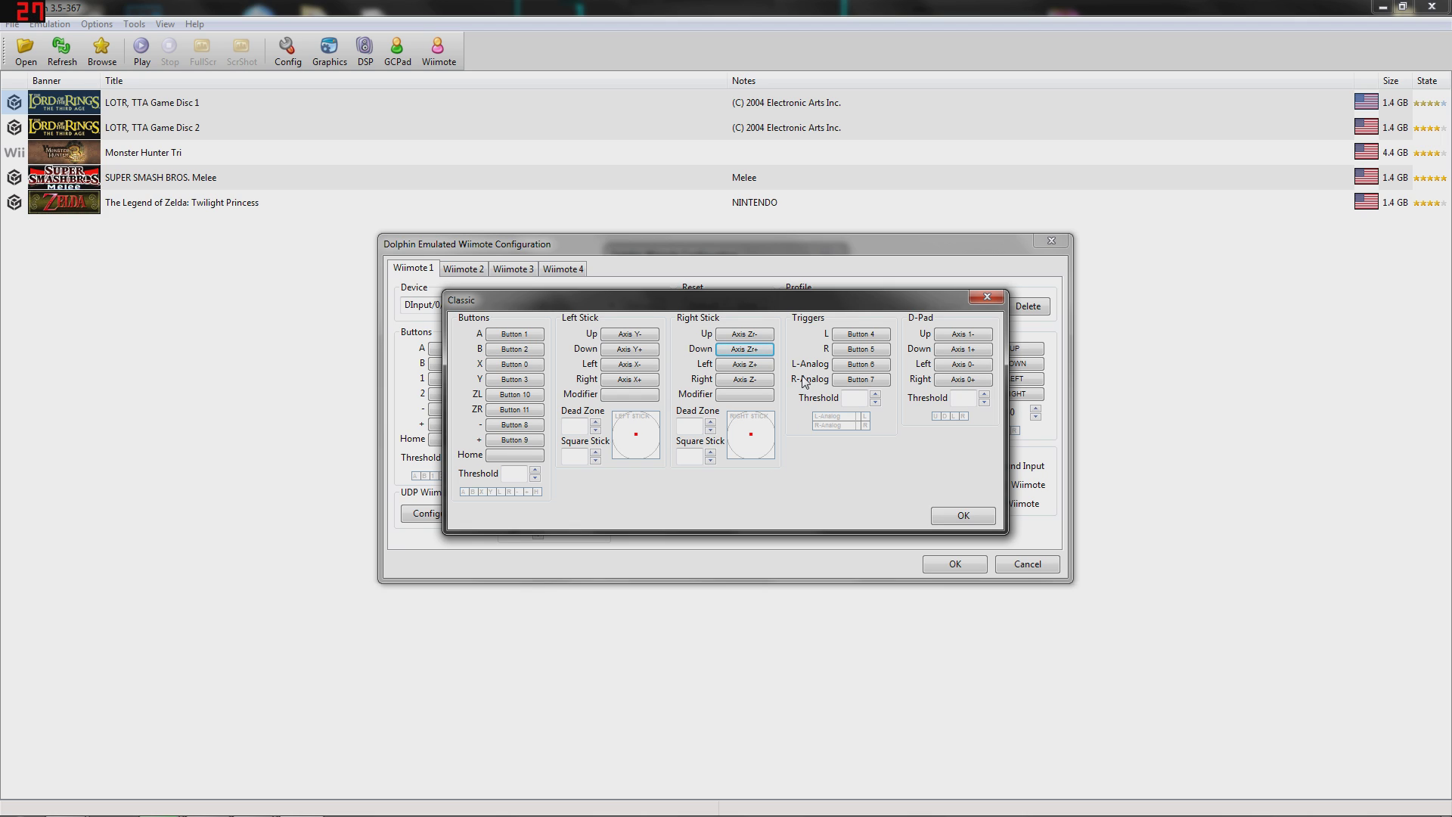
click(964, 515)
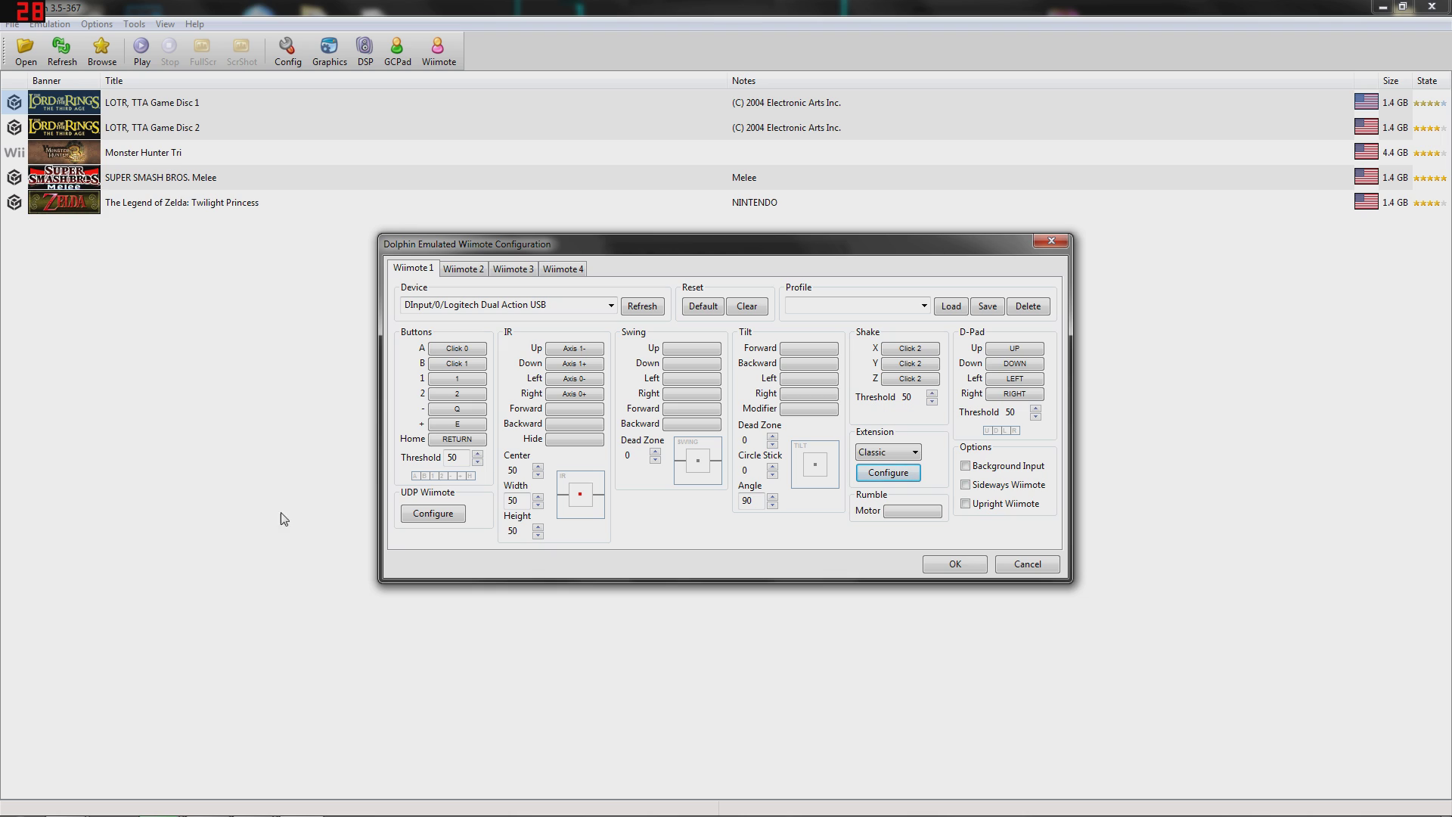
Review the extension choices while keeping Classic, accept the emulated Wiimote settings, and close the Wiimote configuration.
click(907, 452)
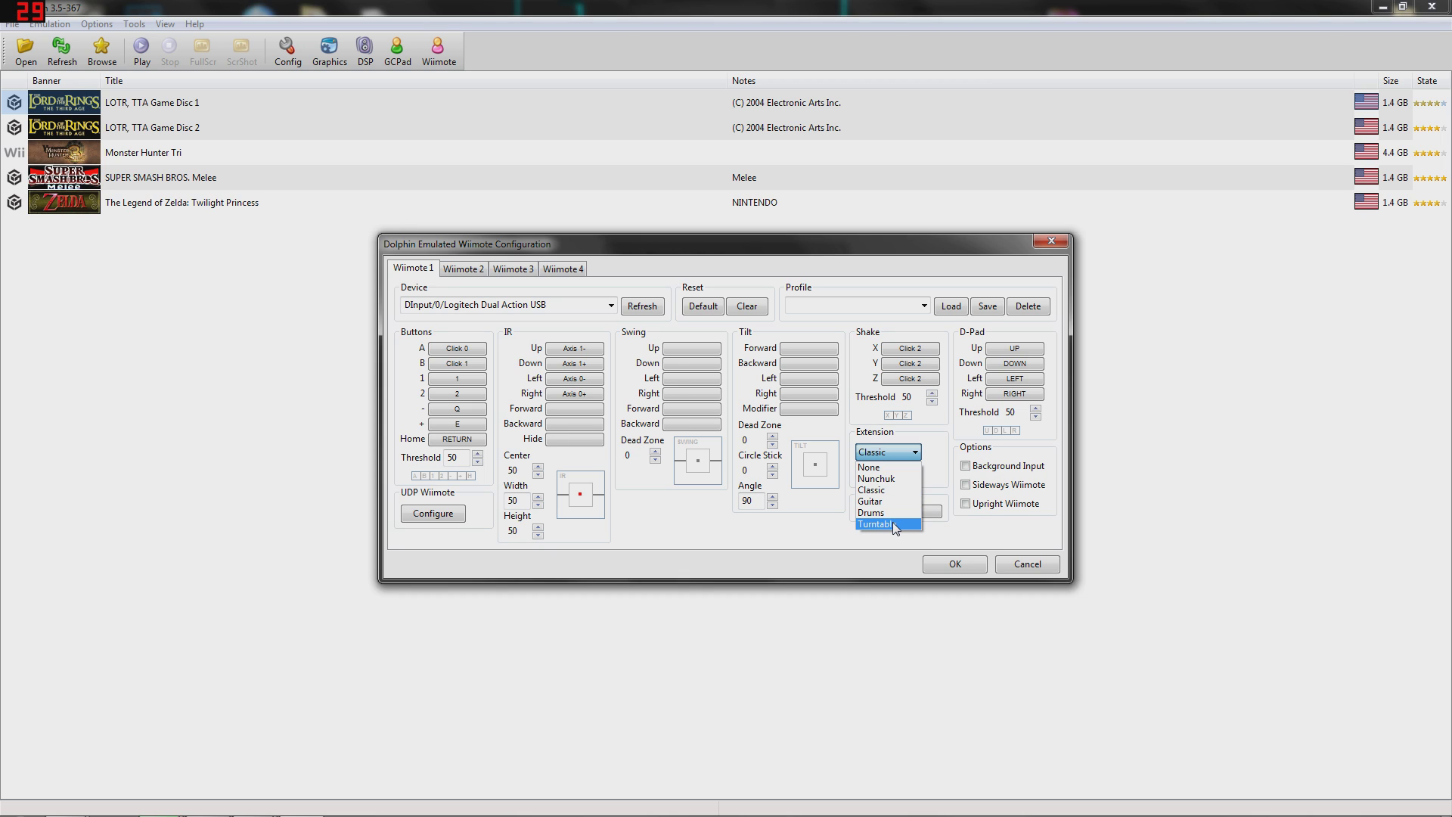
click(818, 516)
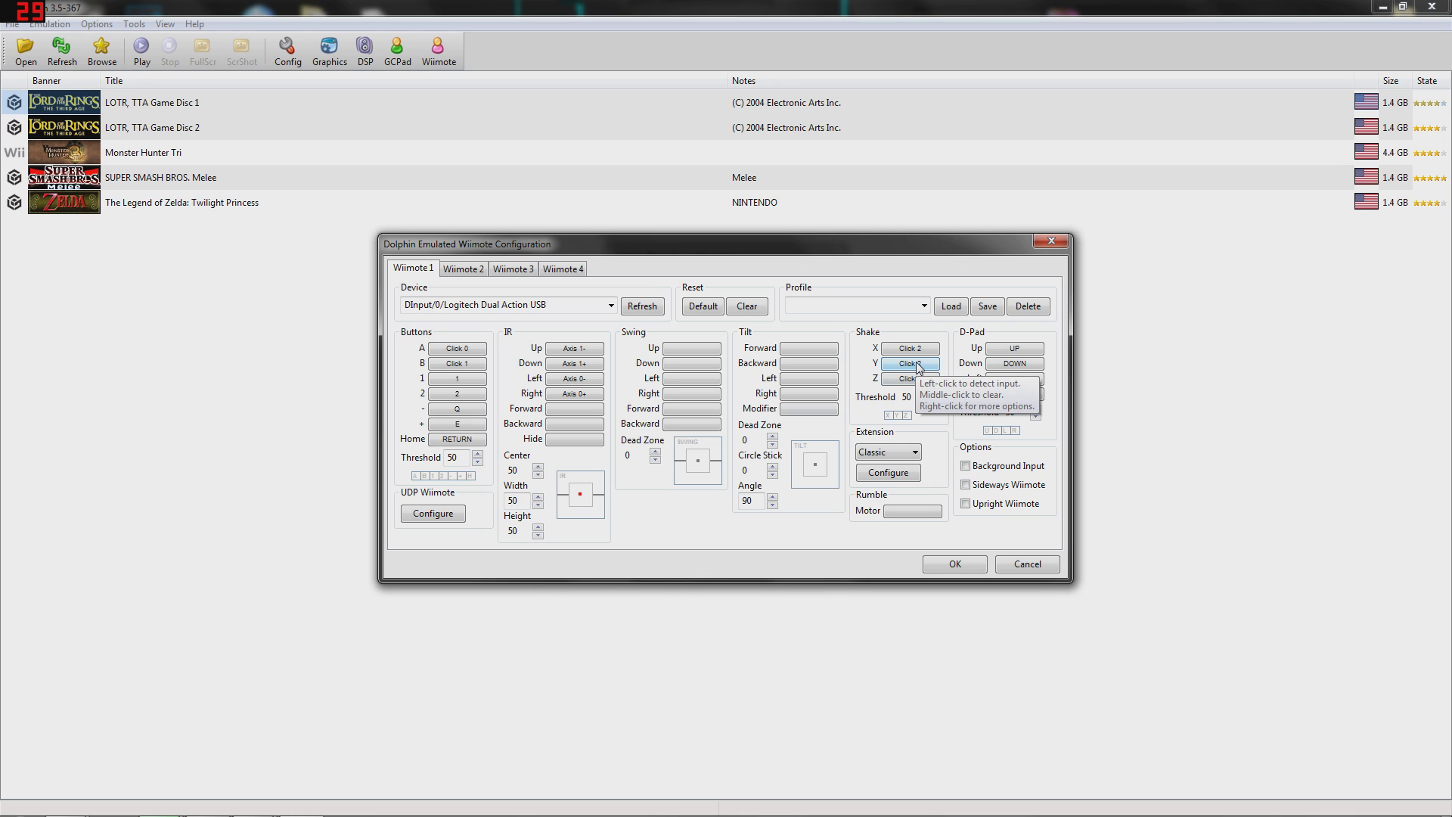
click(982, 565)
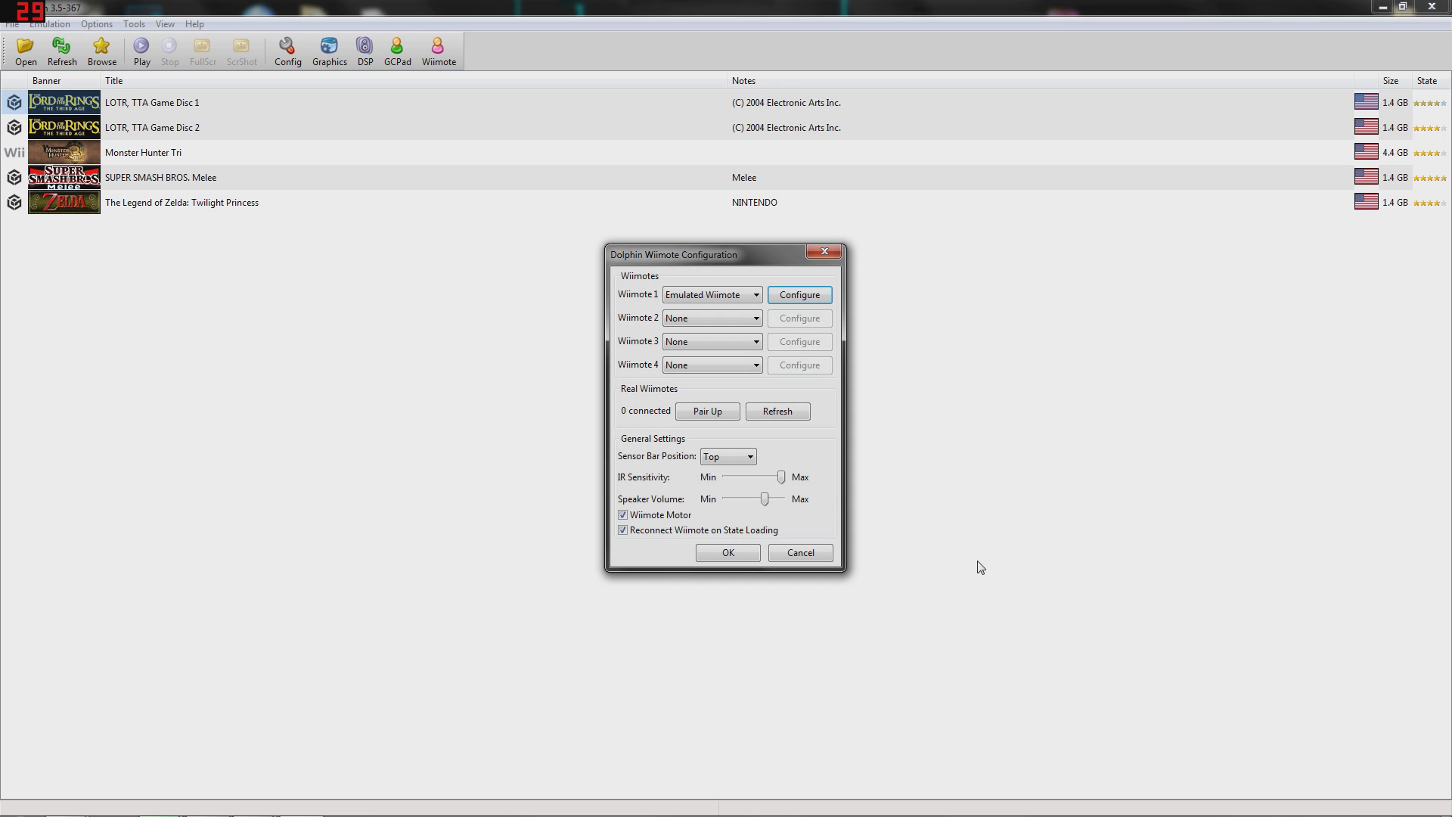
click(825, 250)
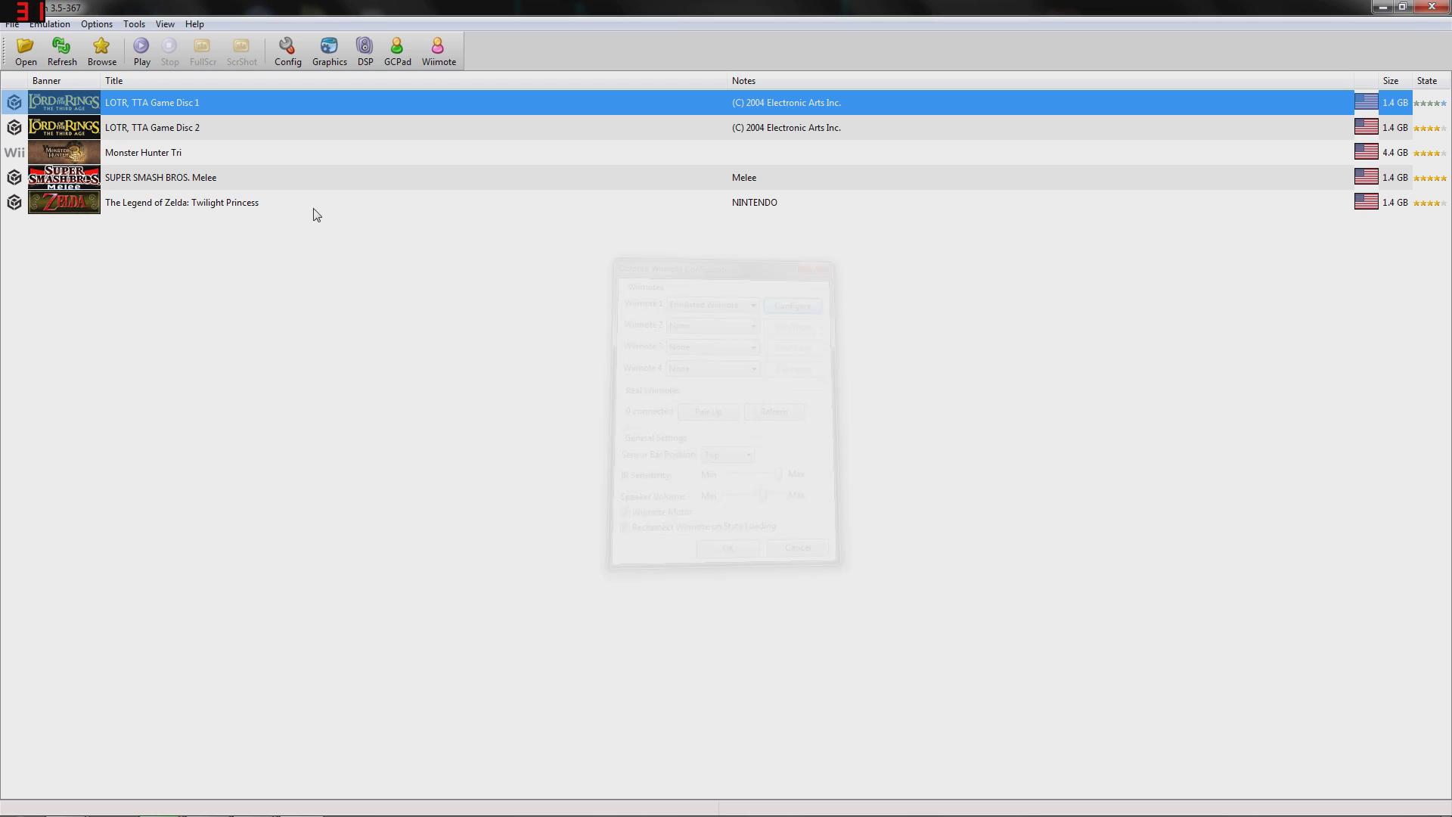
Open the properties of SUPER SMASH BROS. Melee and examine its game-specific core and video settings, including the ZTP hack.
click(229, 180)
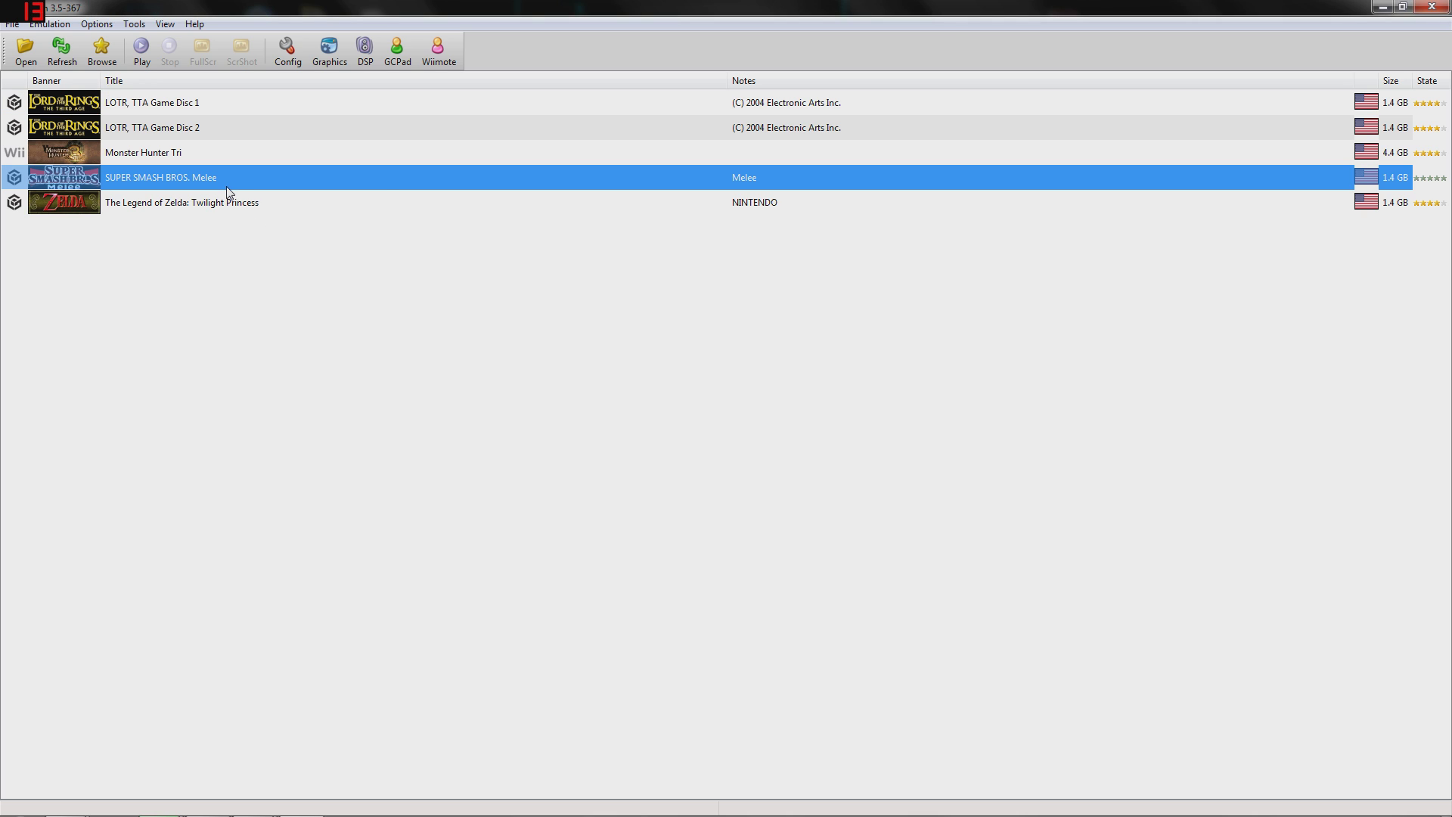
right_click(229, 192)
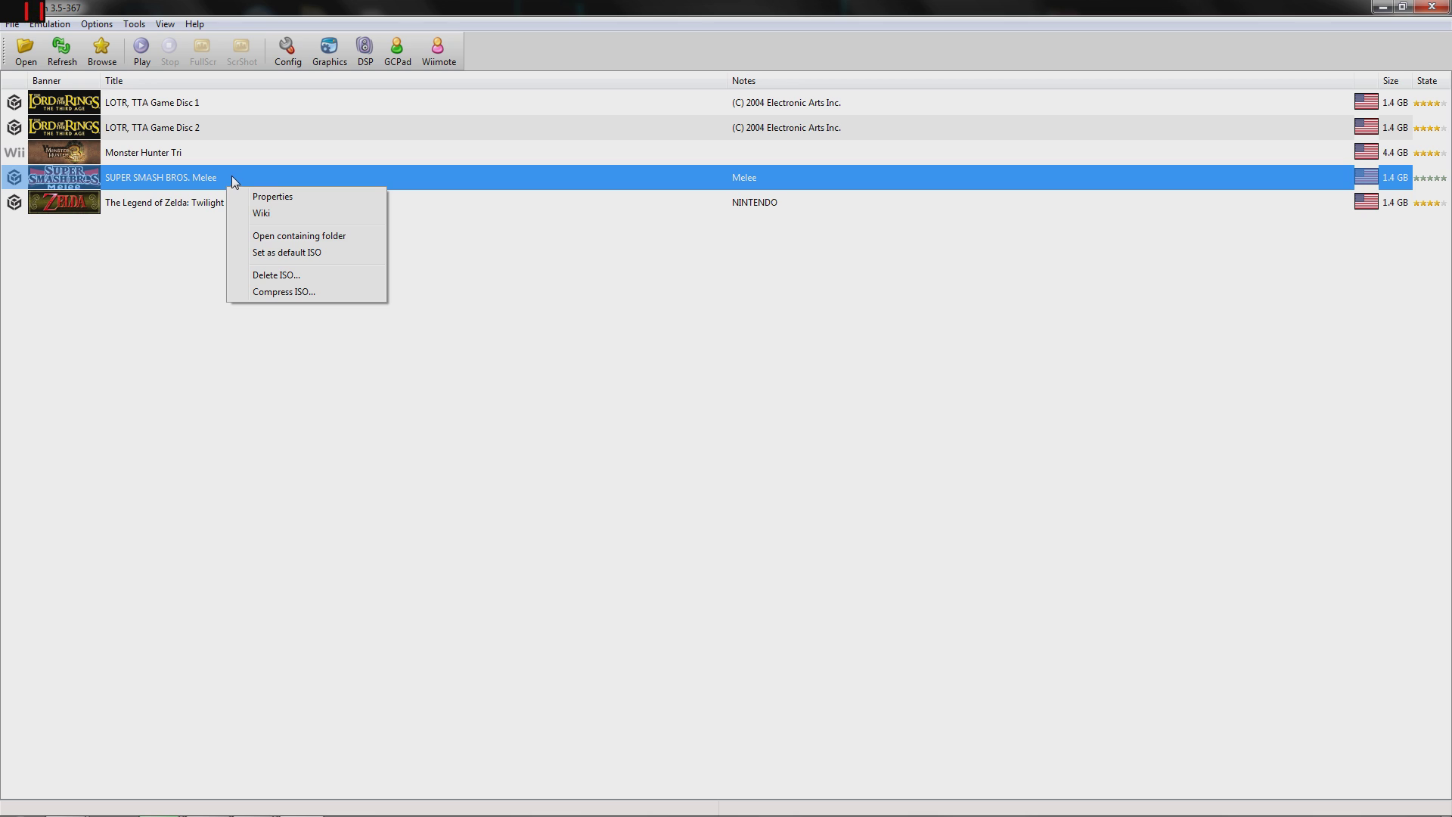
click(267, 196)
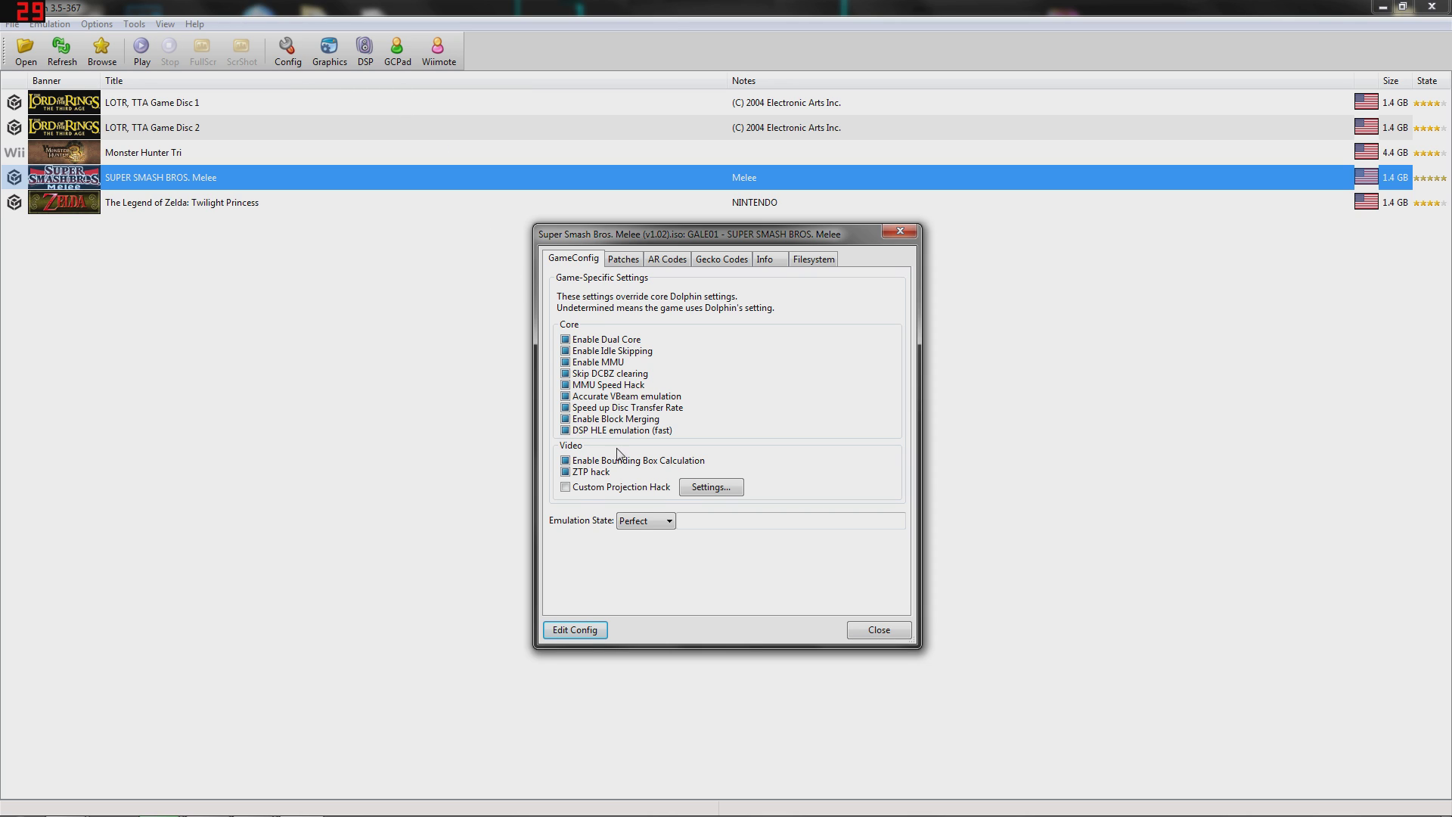
click(566, 472)
click(567, 474)
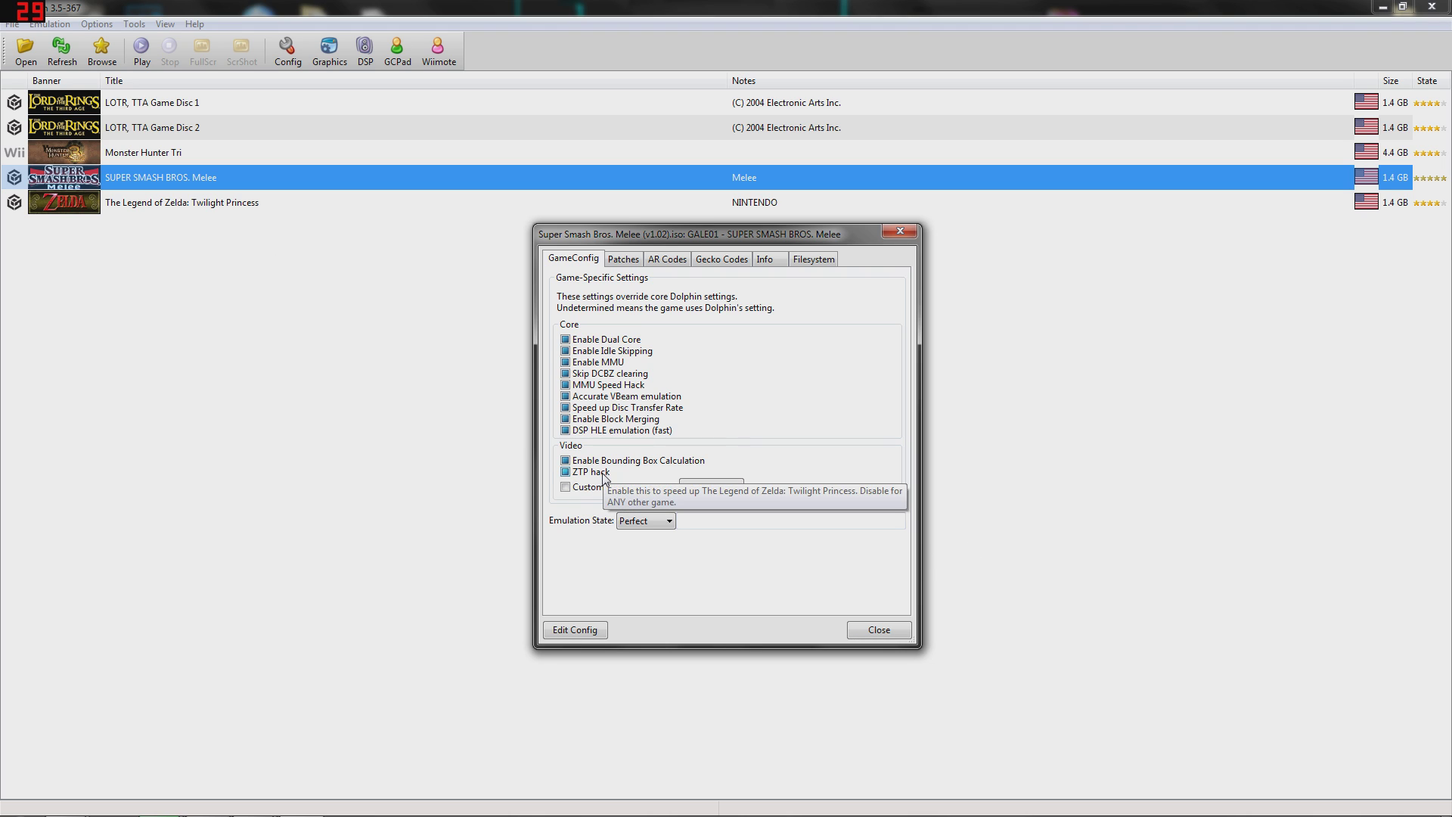
Look through the Melee patches, AR codes, Gecko codes, info and filesystem, return to GameConfig, and close the properties.
click(624, 261)
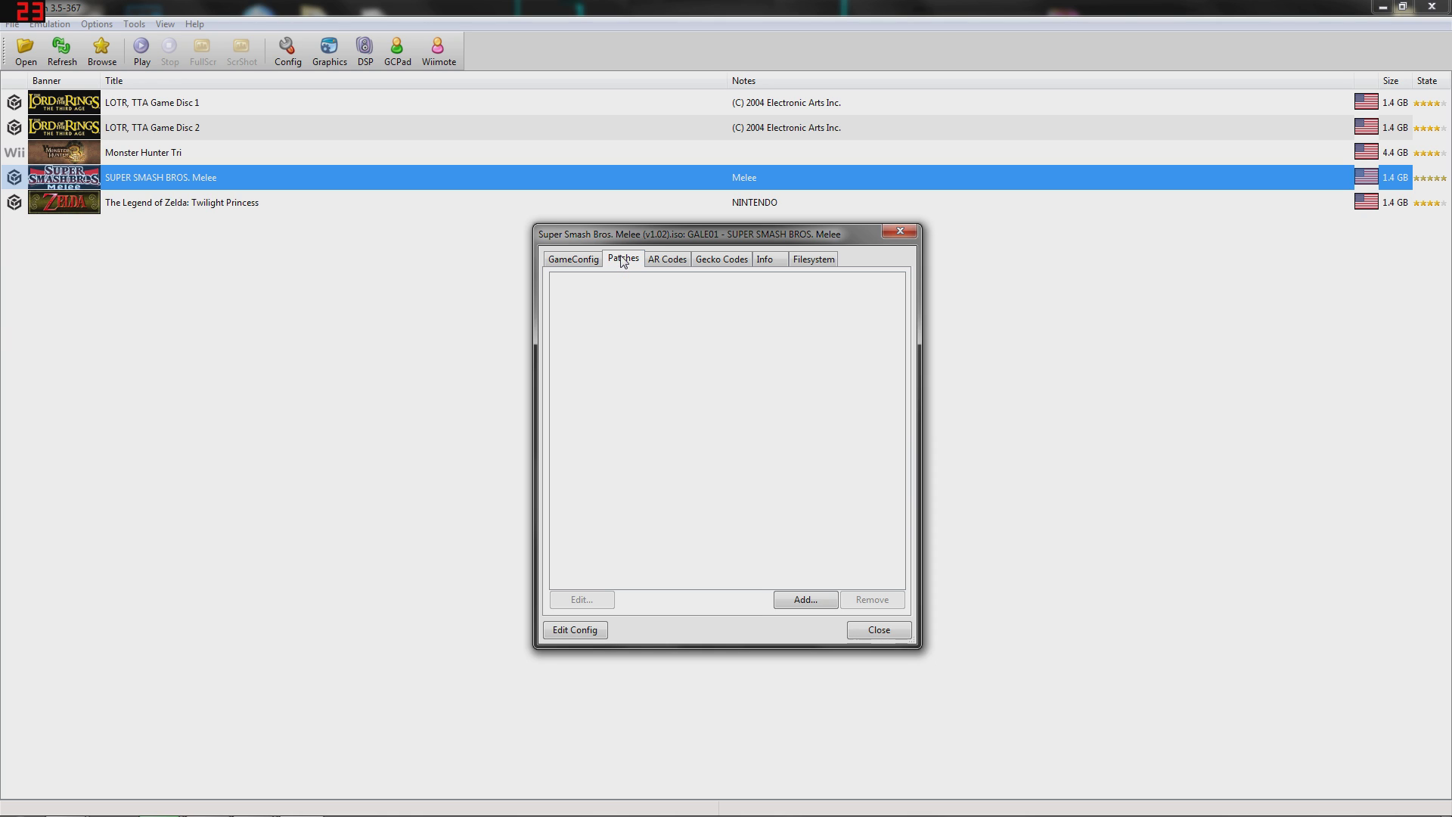
click(670, 263)
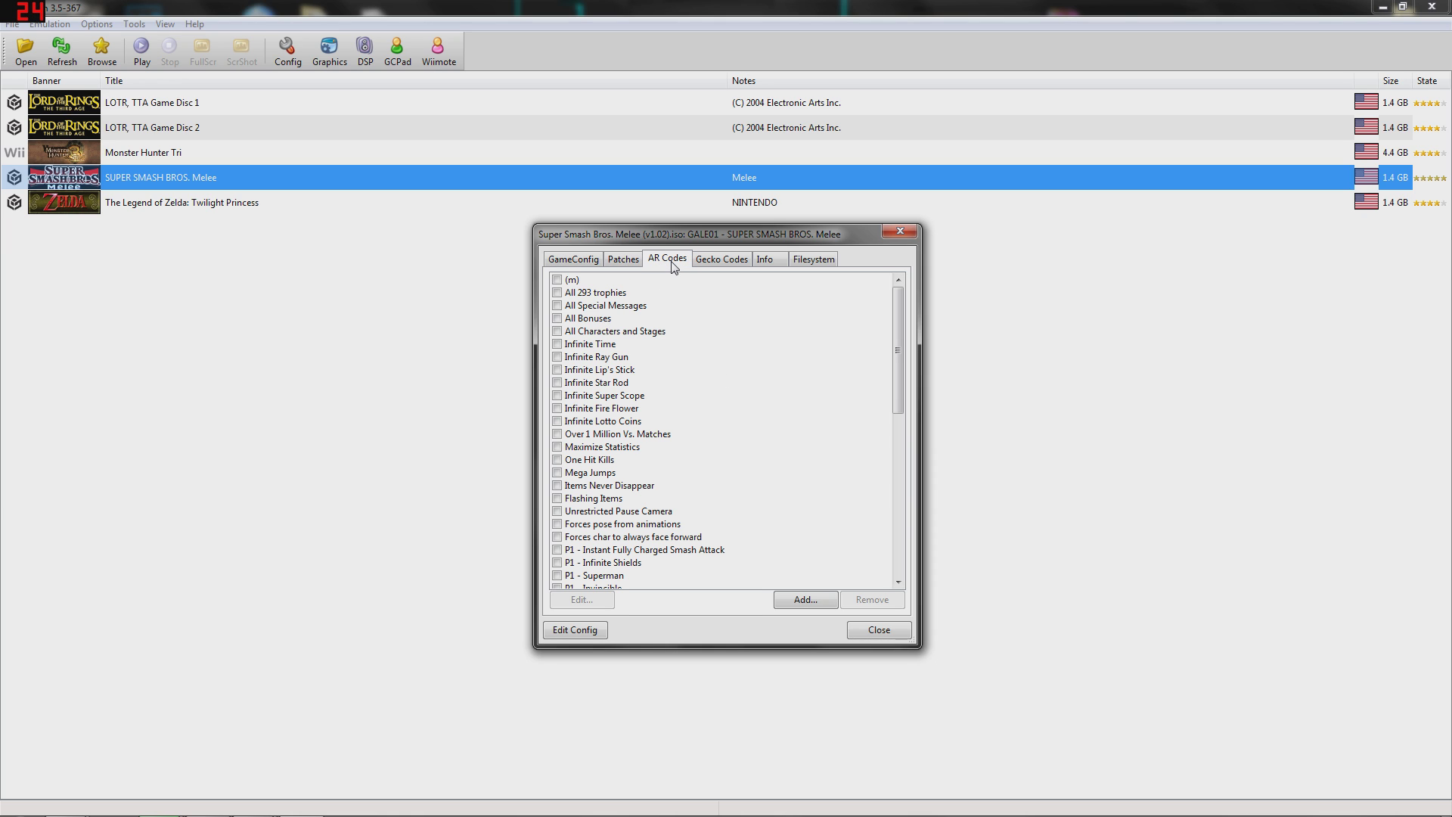
click(716, 265)
click(765, 268)
click(801, 271)
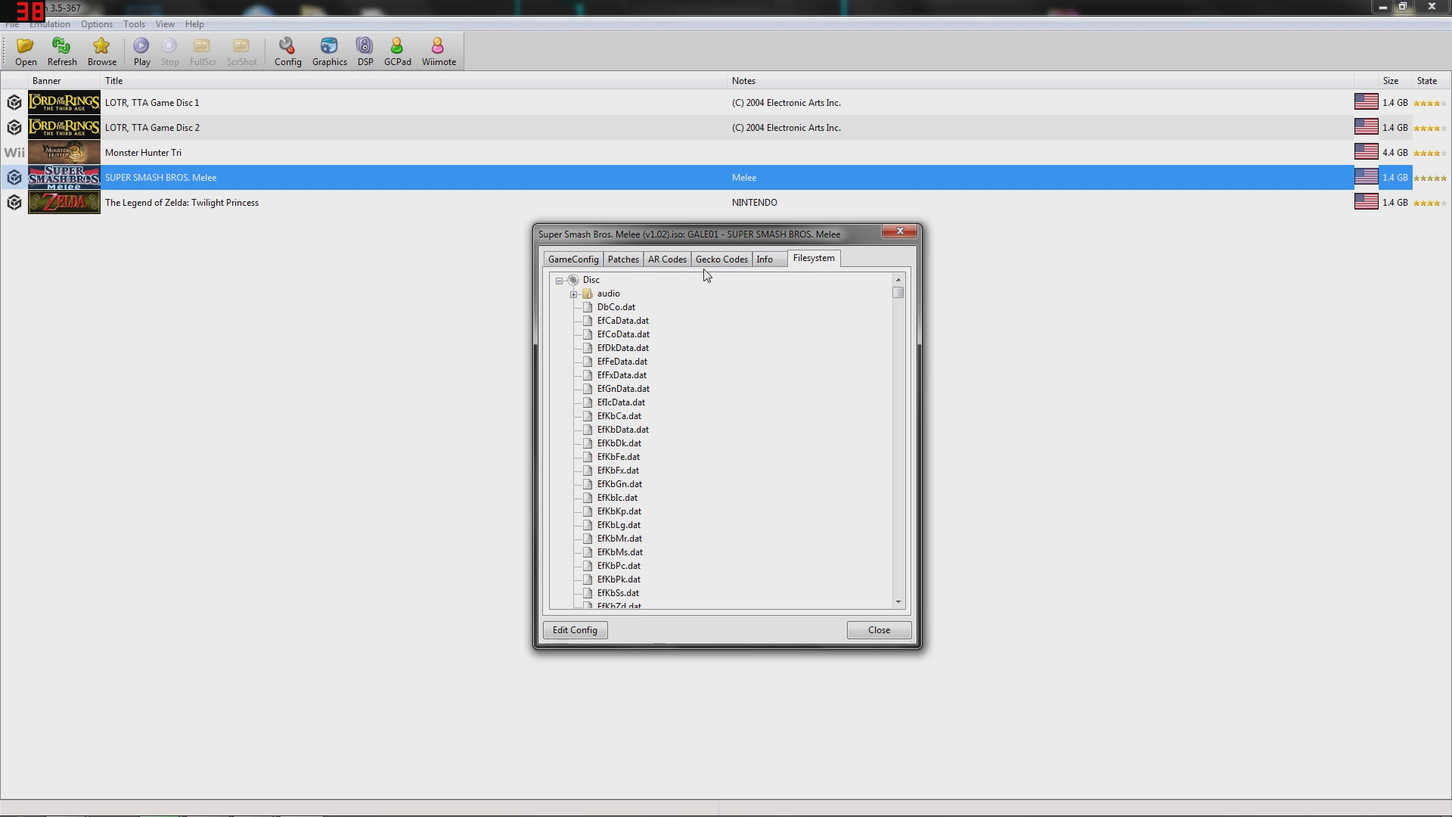
click(579, 258)
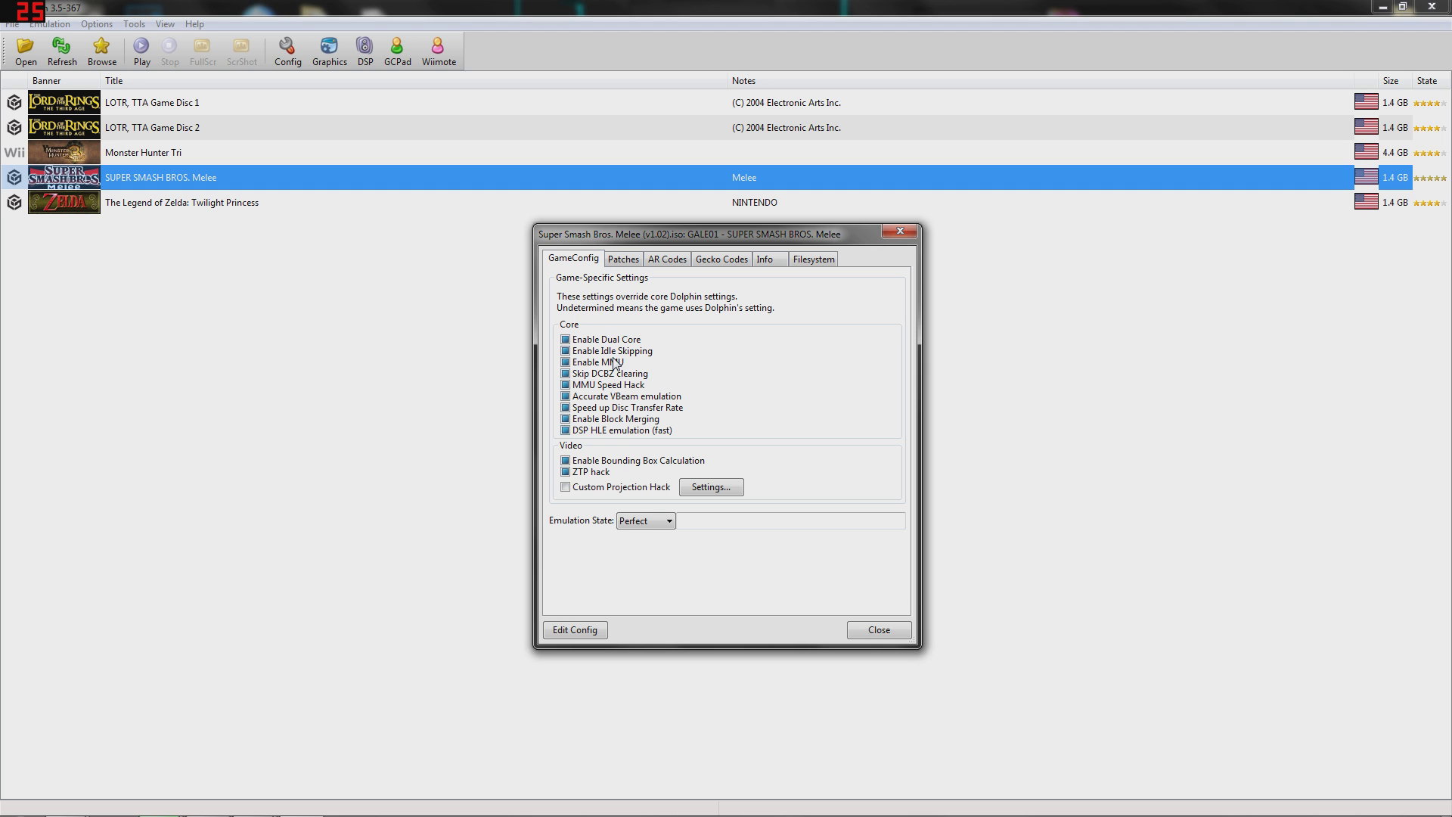
click(877, 634)
Open the Dolphin wiki page for SUPER SMASH BROS. Melee and move it into its own browser window.
right_click(219, 175)
click(254, 203)
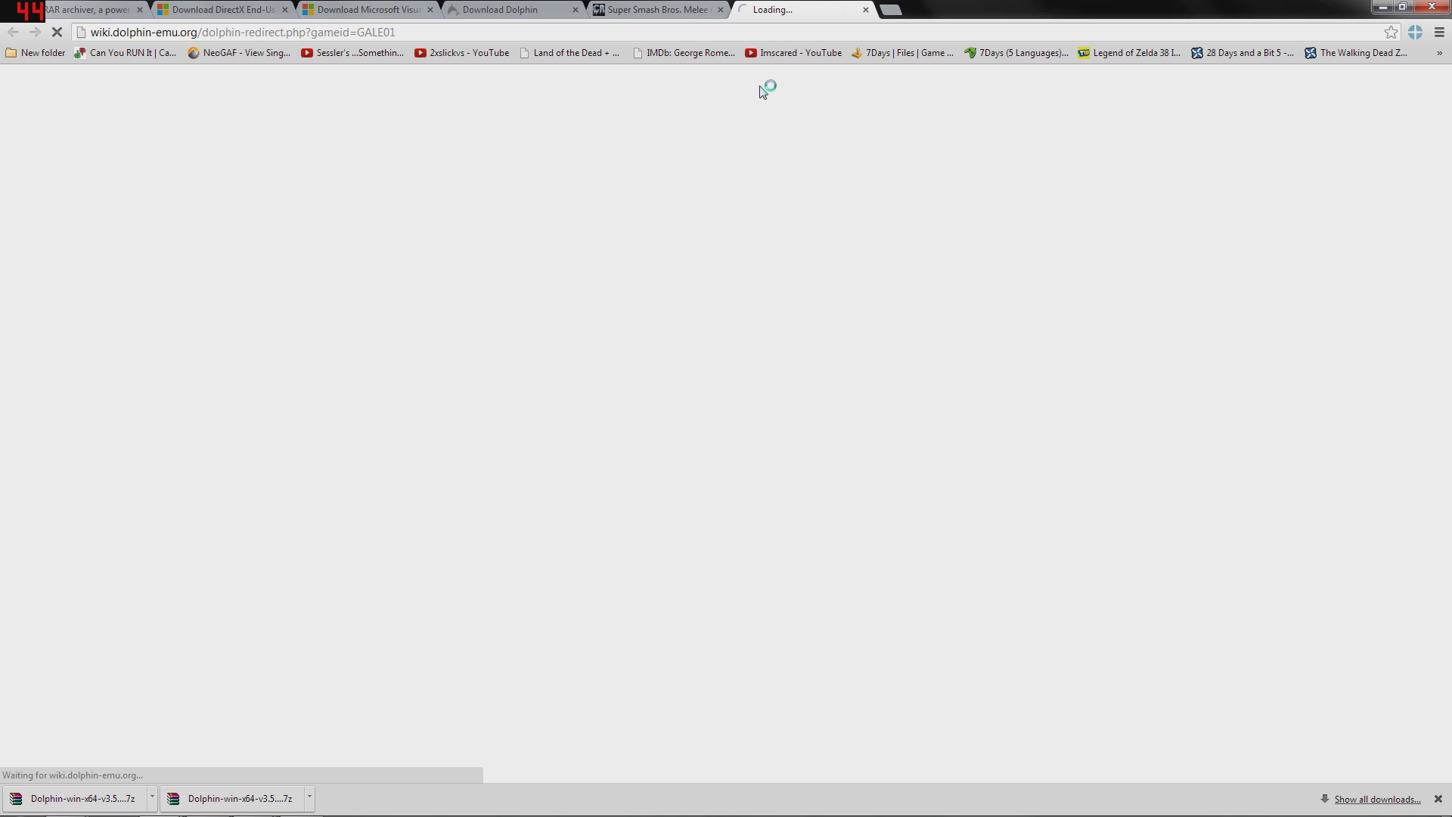
drag(768, 11, 621, 189)
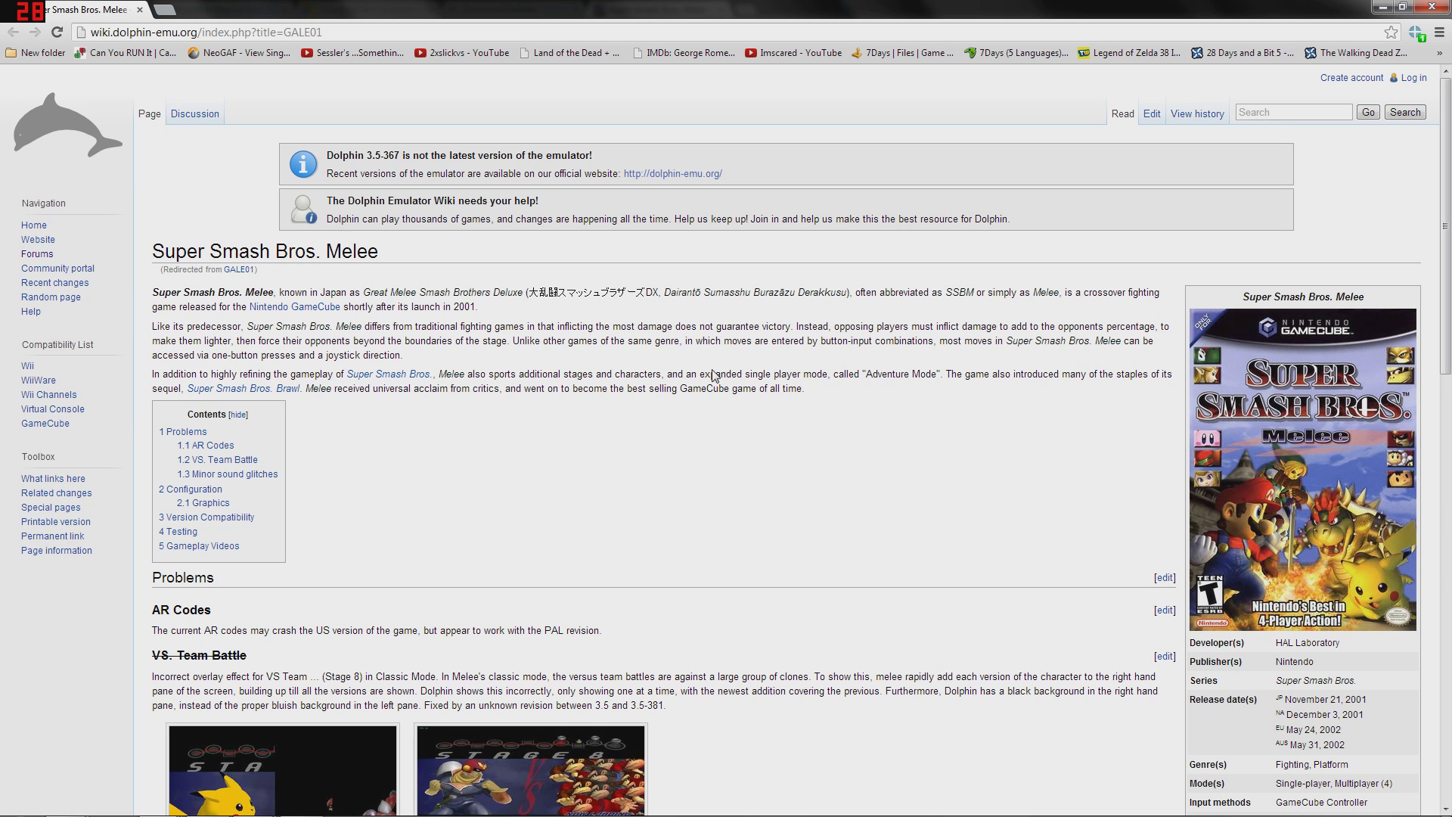
Read the Melee wiki page's problems, configuration, version compatibility and gameplay video sections, close it, and return to Dolphin.
scroll(544, 433, down, 1)
scroll(544, 434, down, 2)
scroll(284, 576, down, 1)
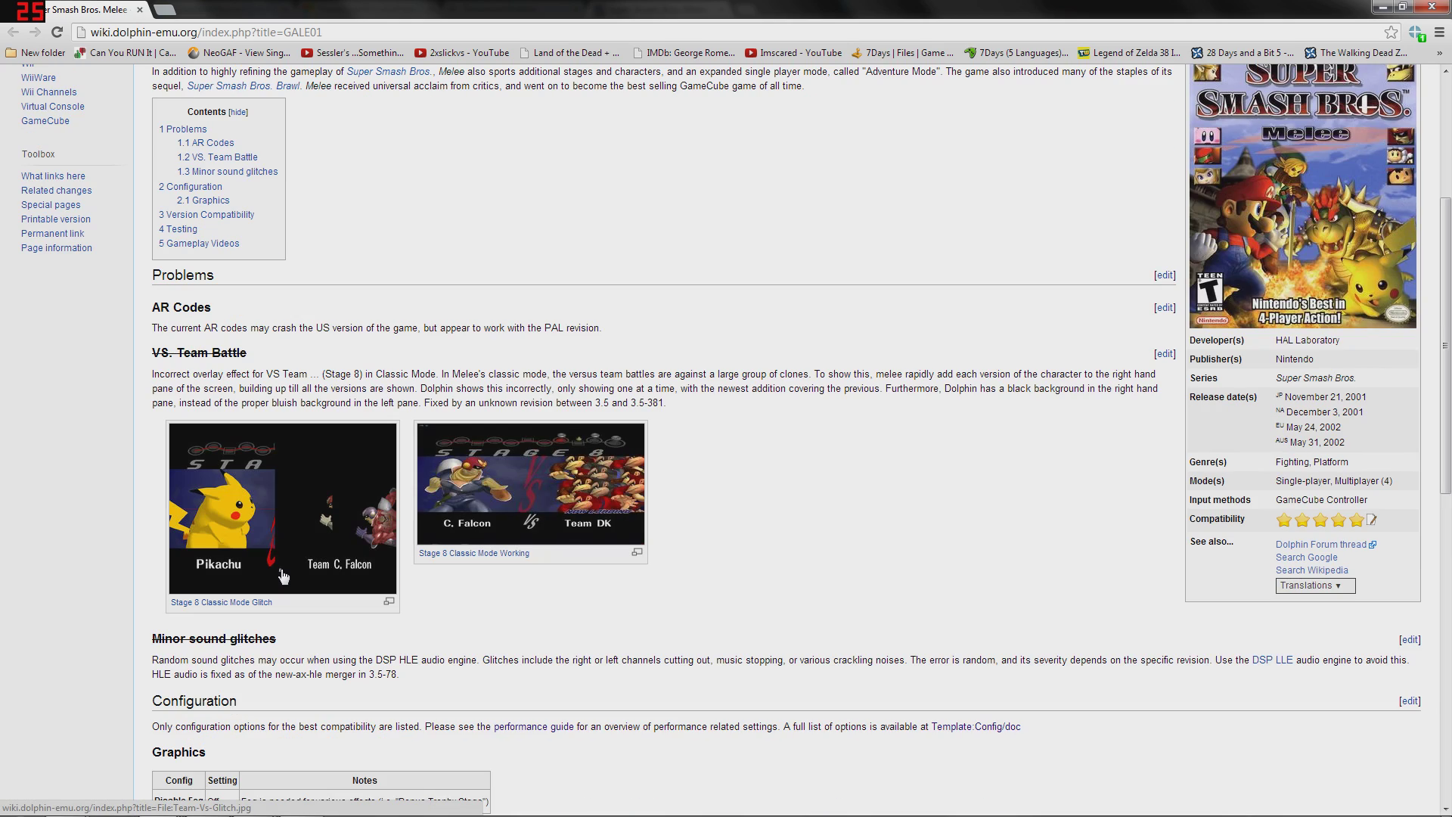
scroll(284, 577, down, 2)
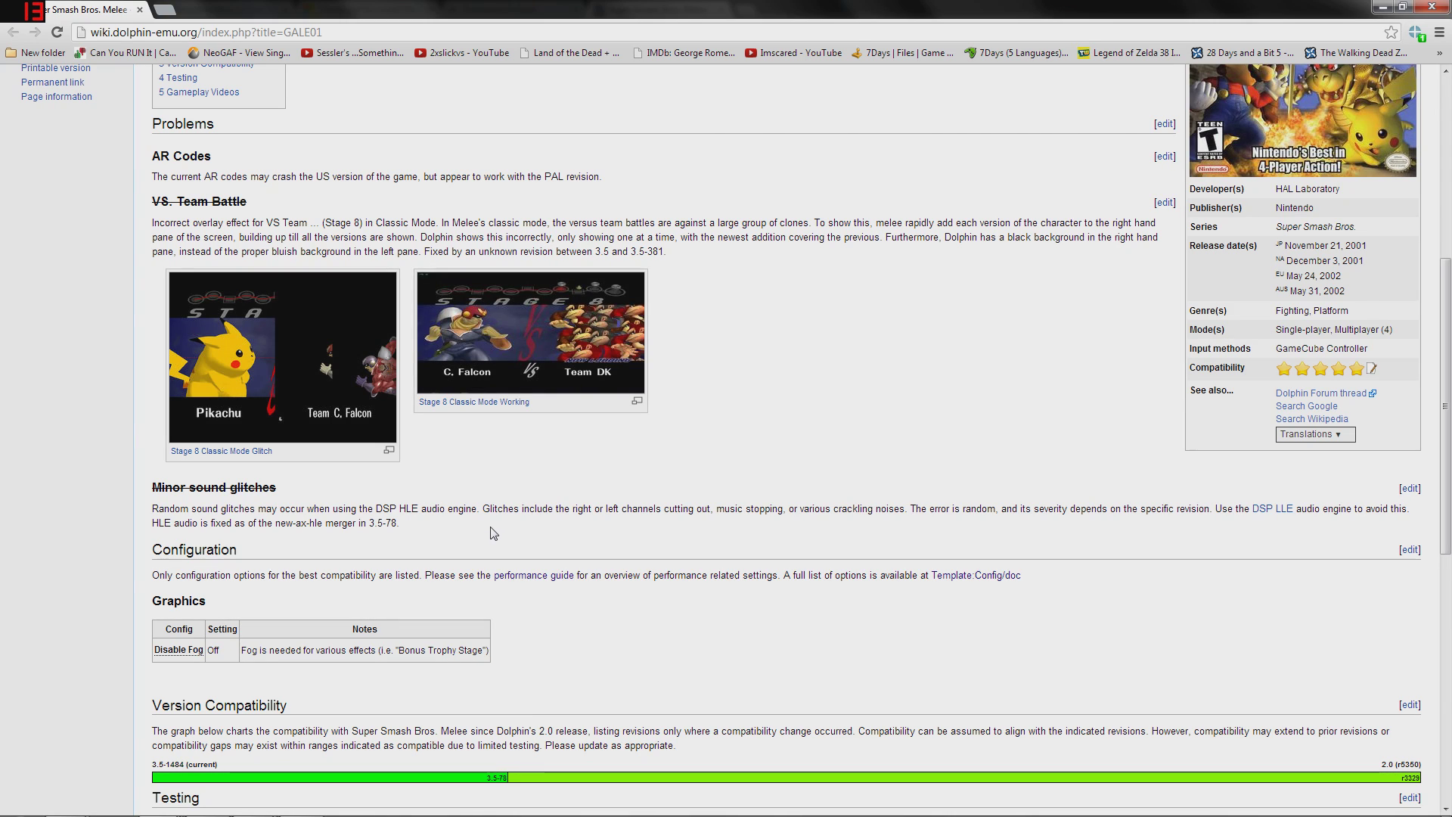
scroll(493, 532, down, 1)
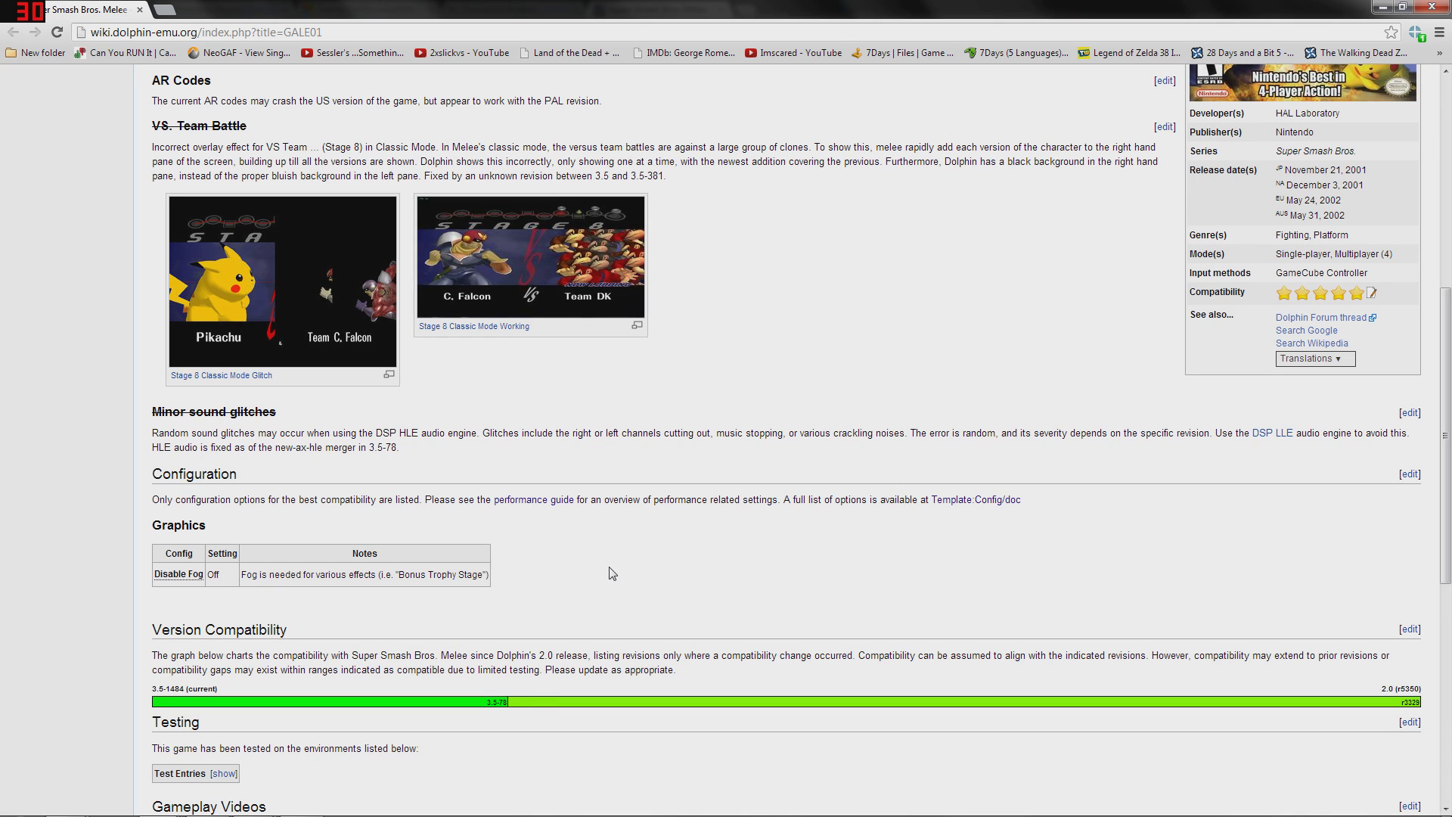
scroll(614, 575, down, 1)
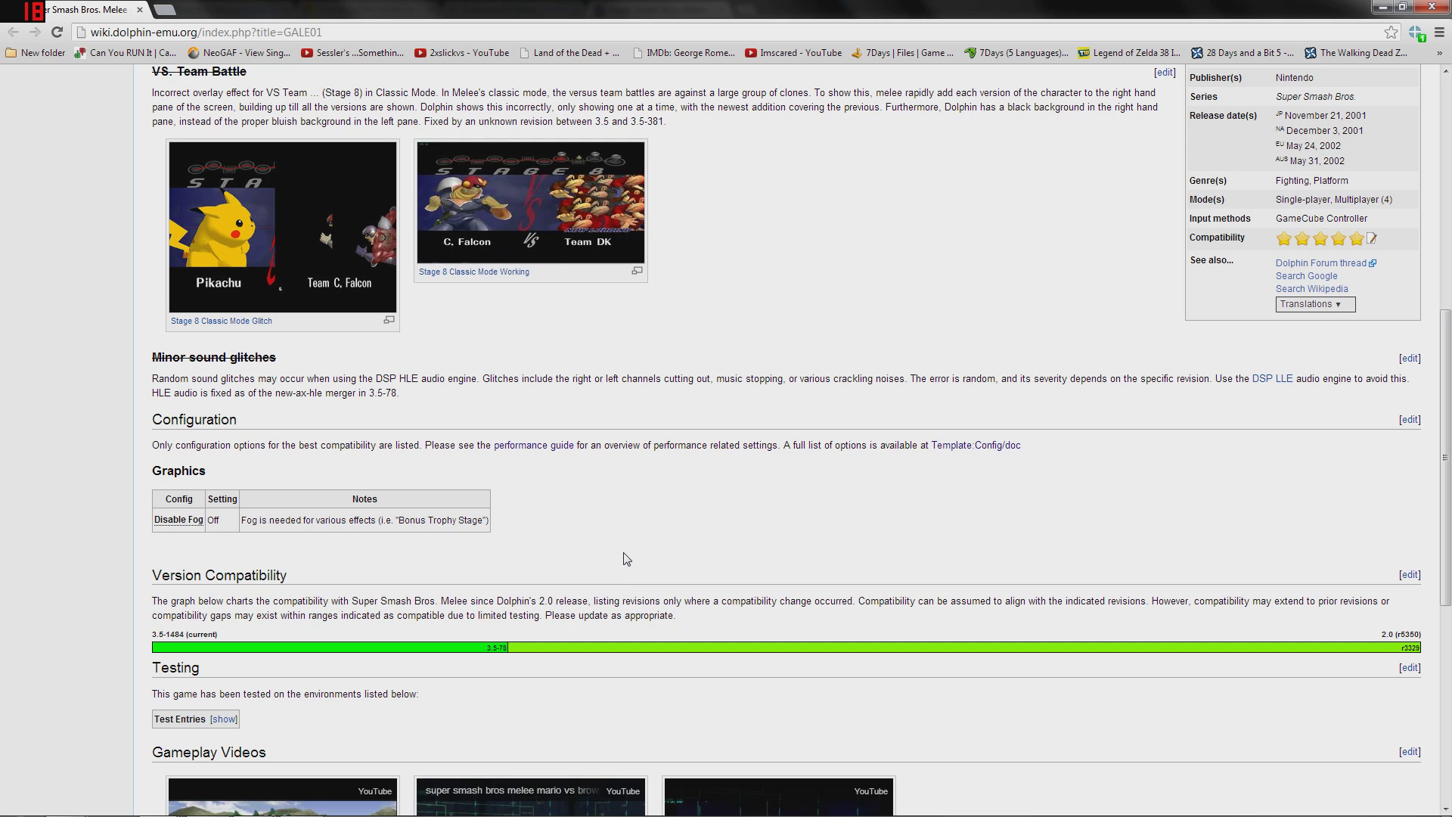
scroll(626, 559, down, 2)
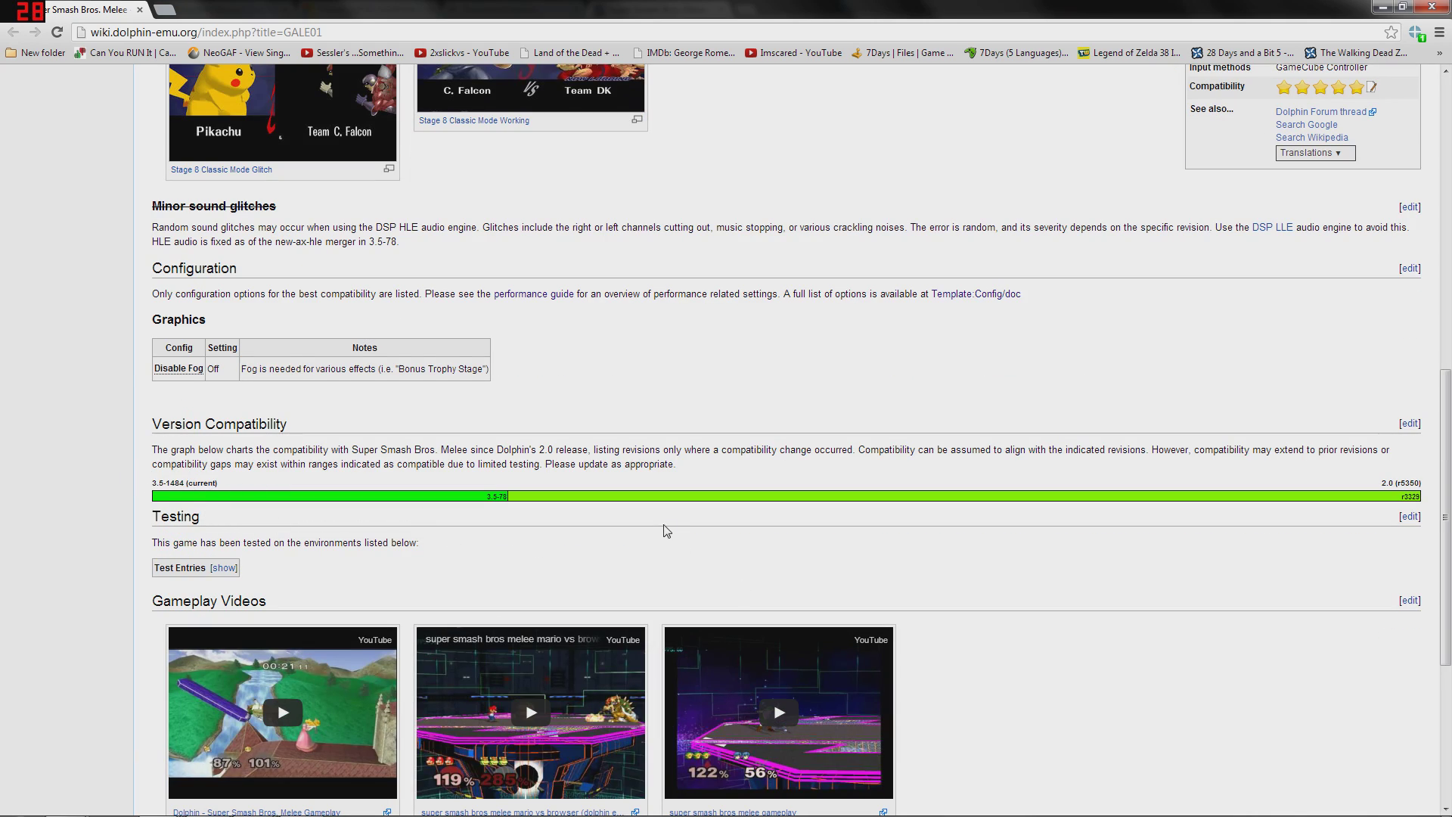
scroll(666, 531, down, 3)
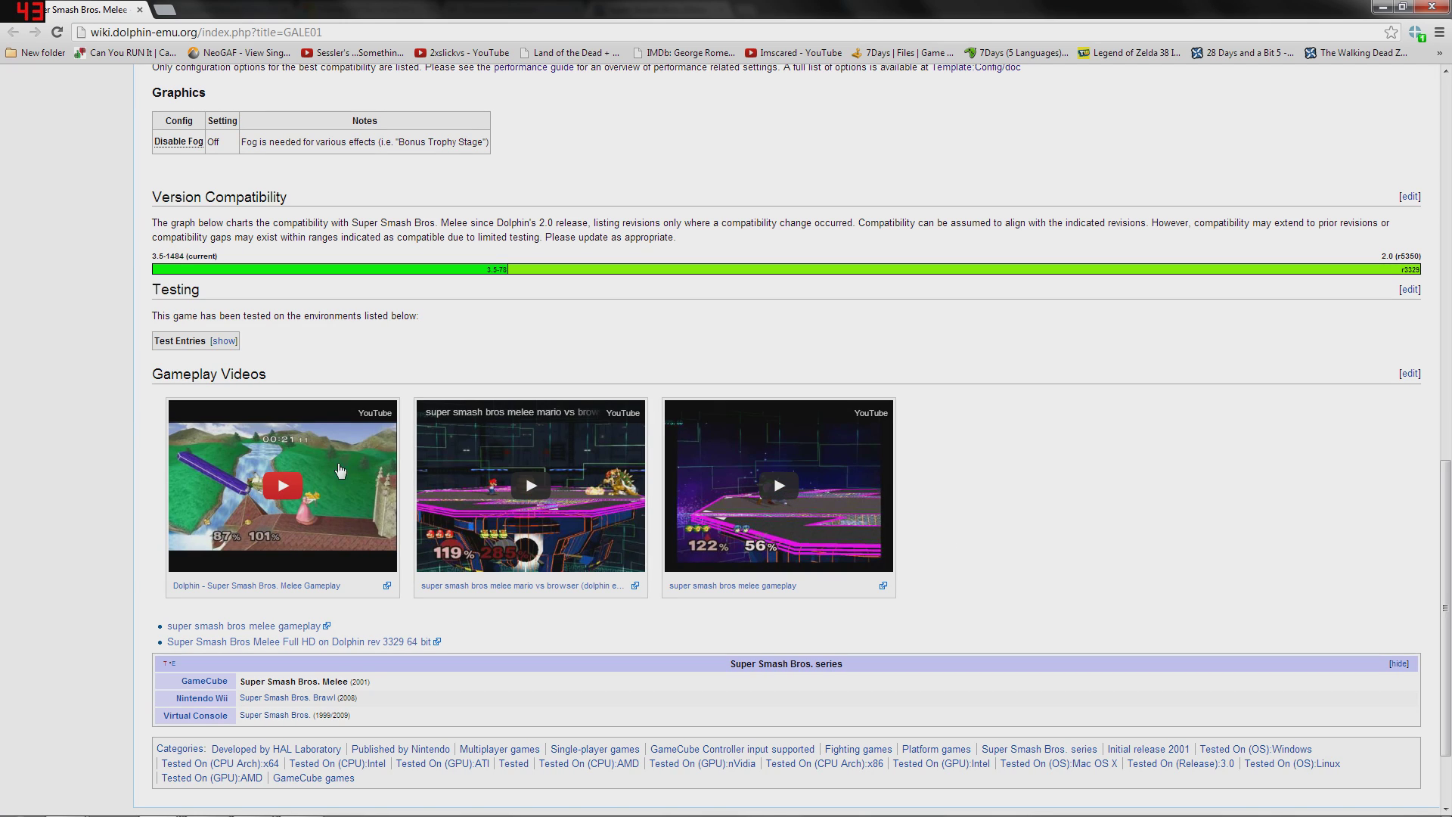
scroll(727, 501, up, 3)
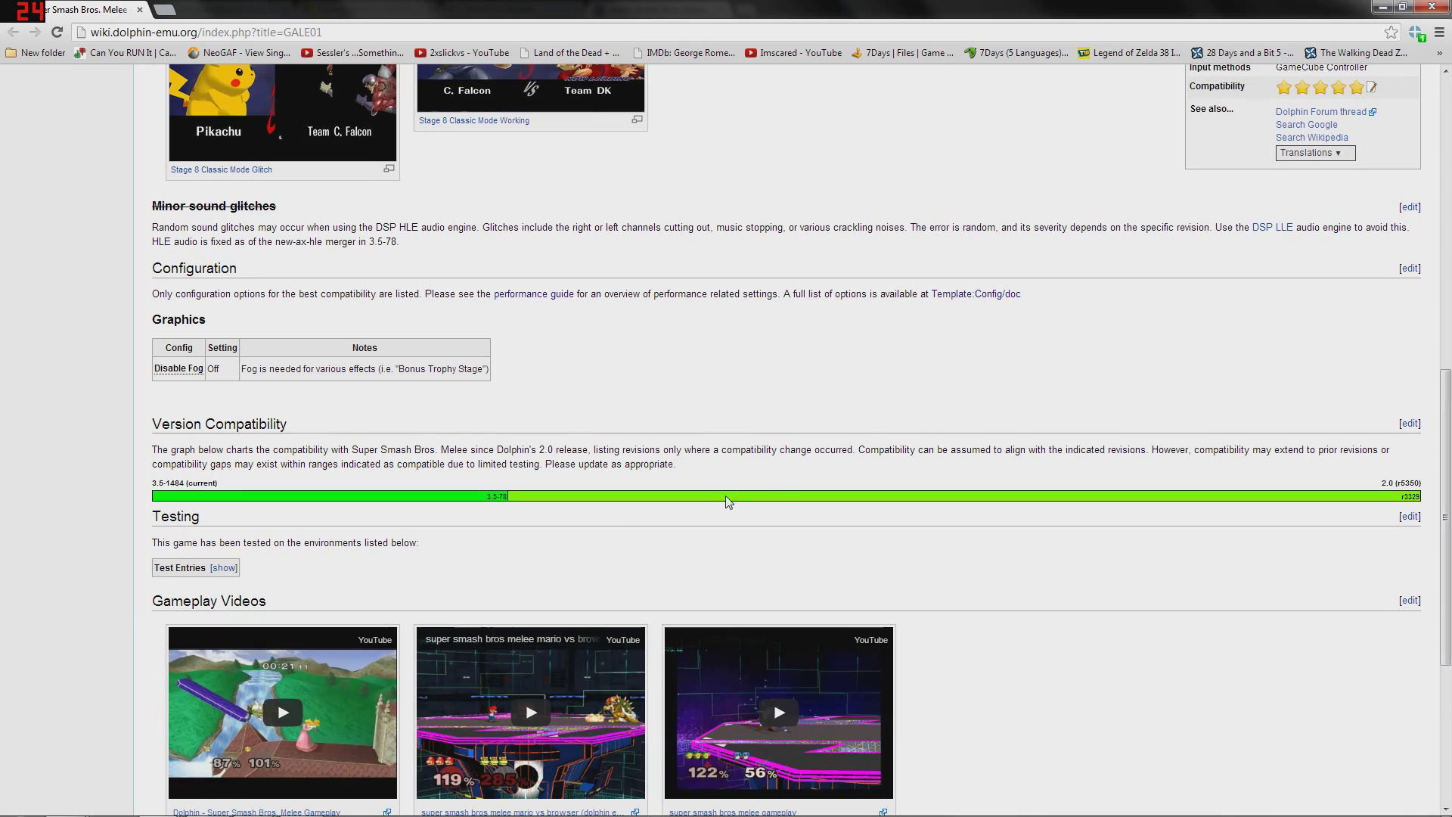
scroll(829, 475, up, 2)
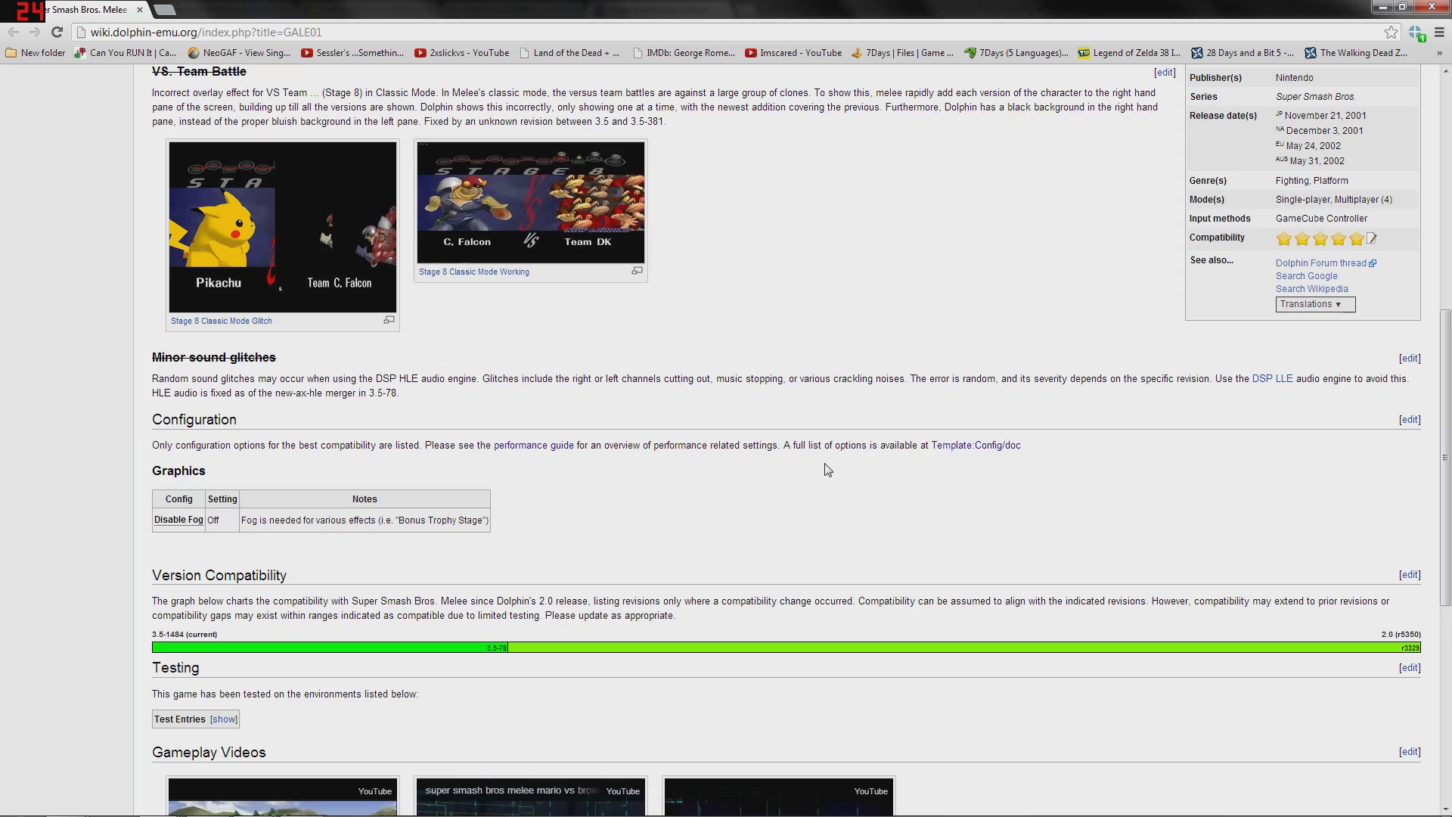
scroll(828, 470, up, 2)
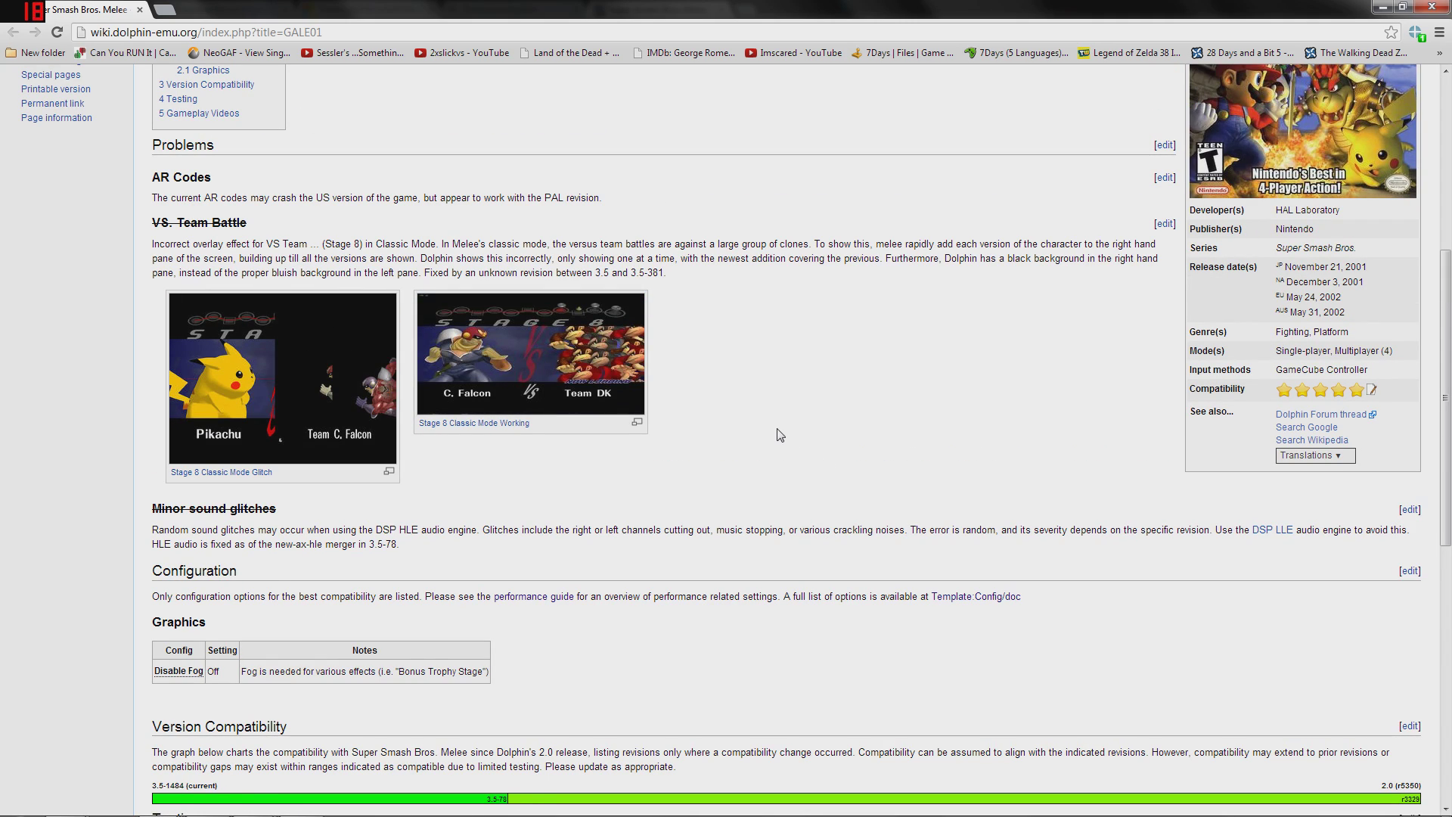
scroll(803, 465, up, 2)
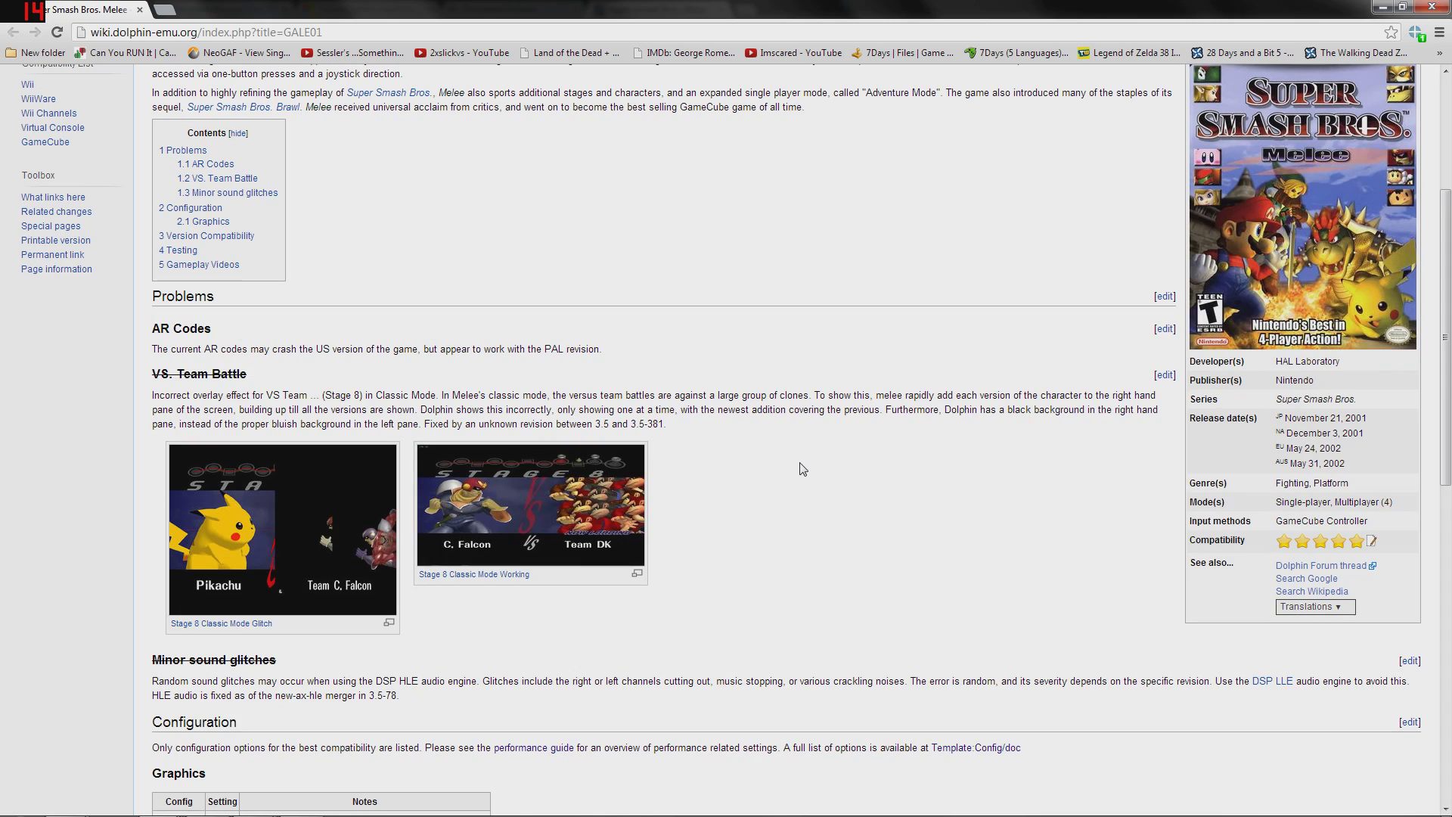
scroll(795, 467, up, 1)
scroll(783, 448, up, 3)
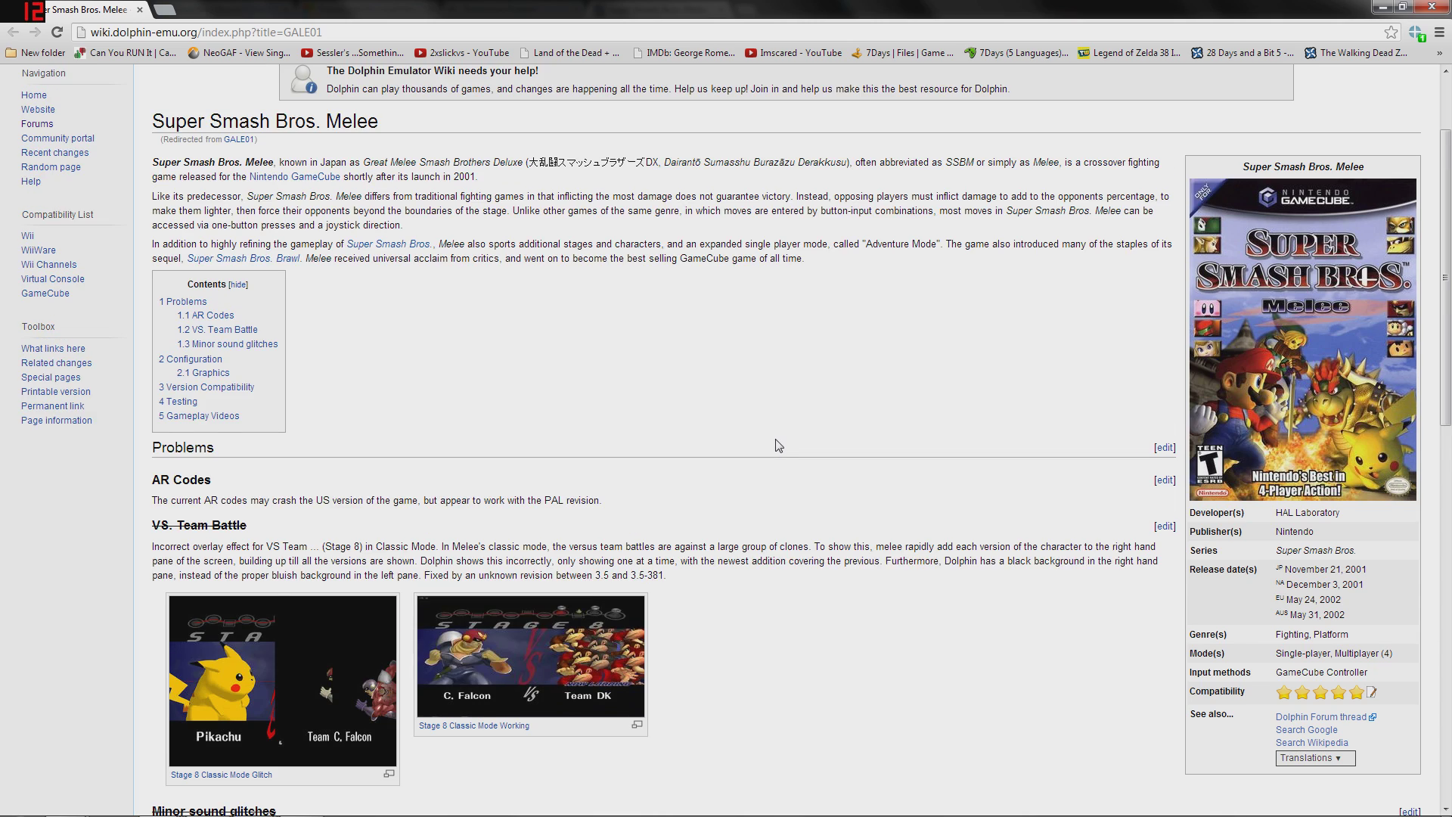
click(1441, 11)
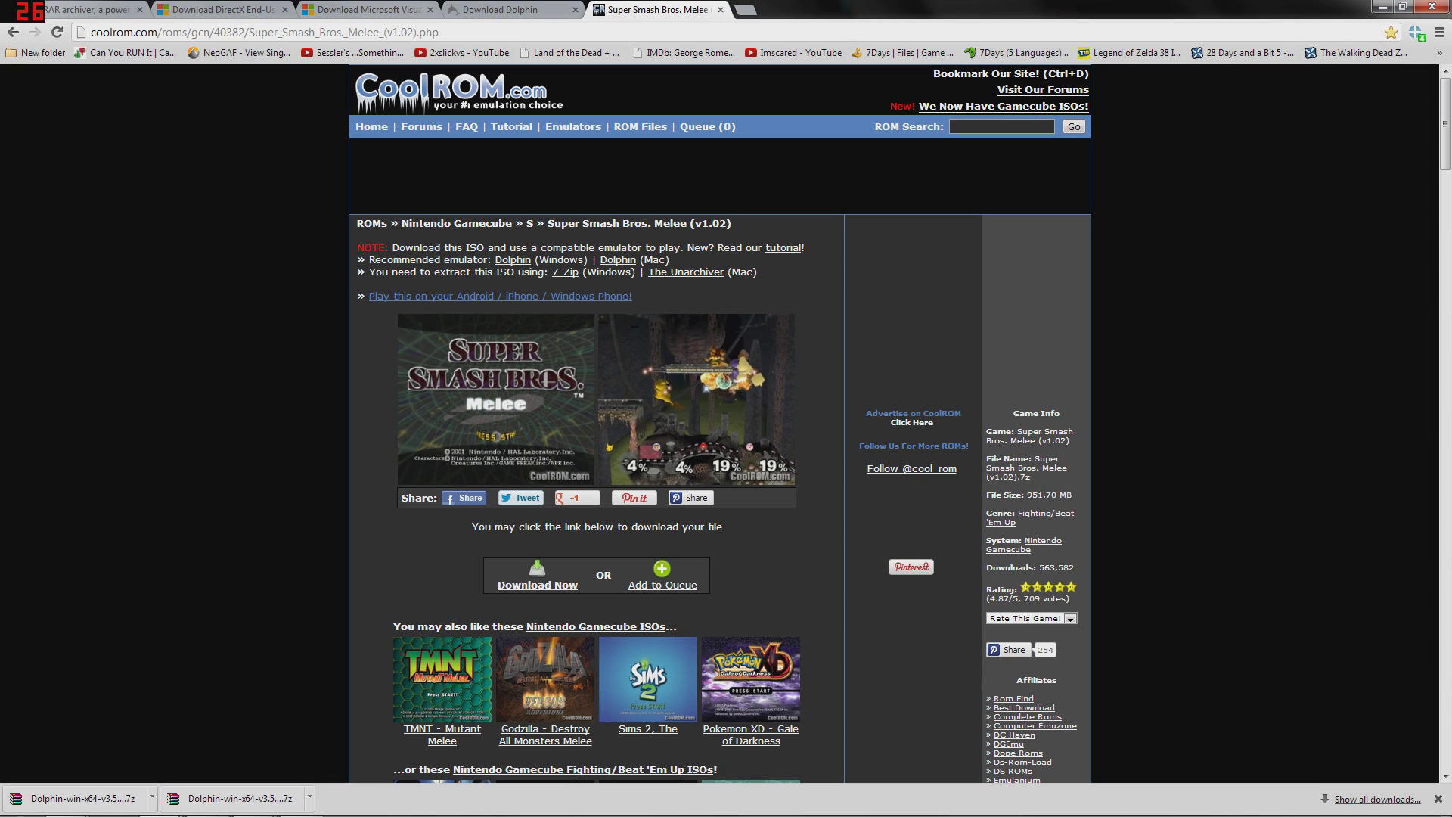
click(1433, 7)
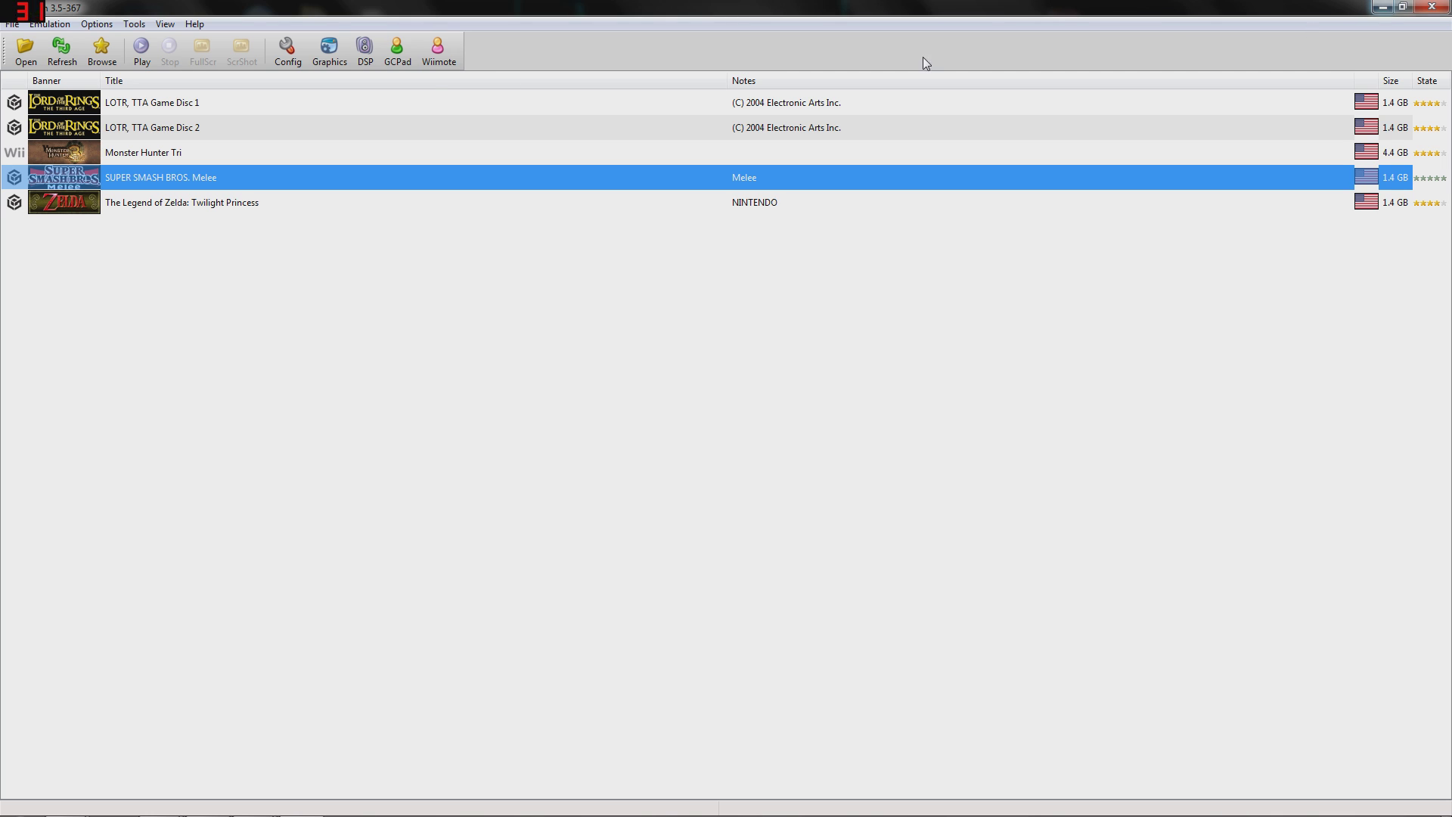
Open the wiki page for The Legend of Zelda: Twilight Princess and place its tab before the CoolROM Melee tab.
right_click(175, 203)
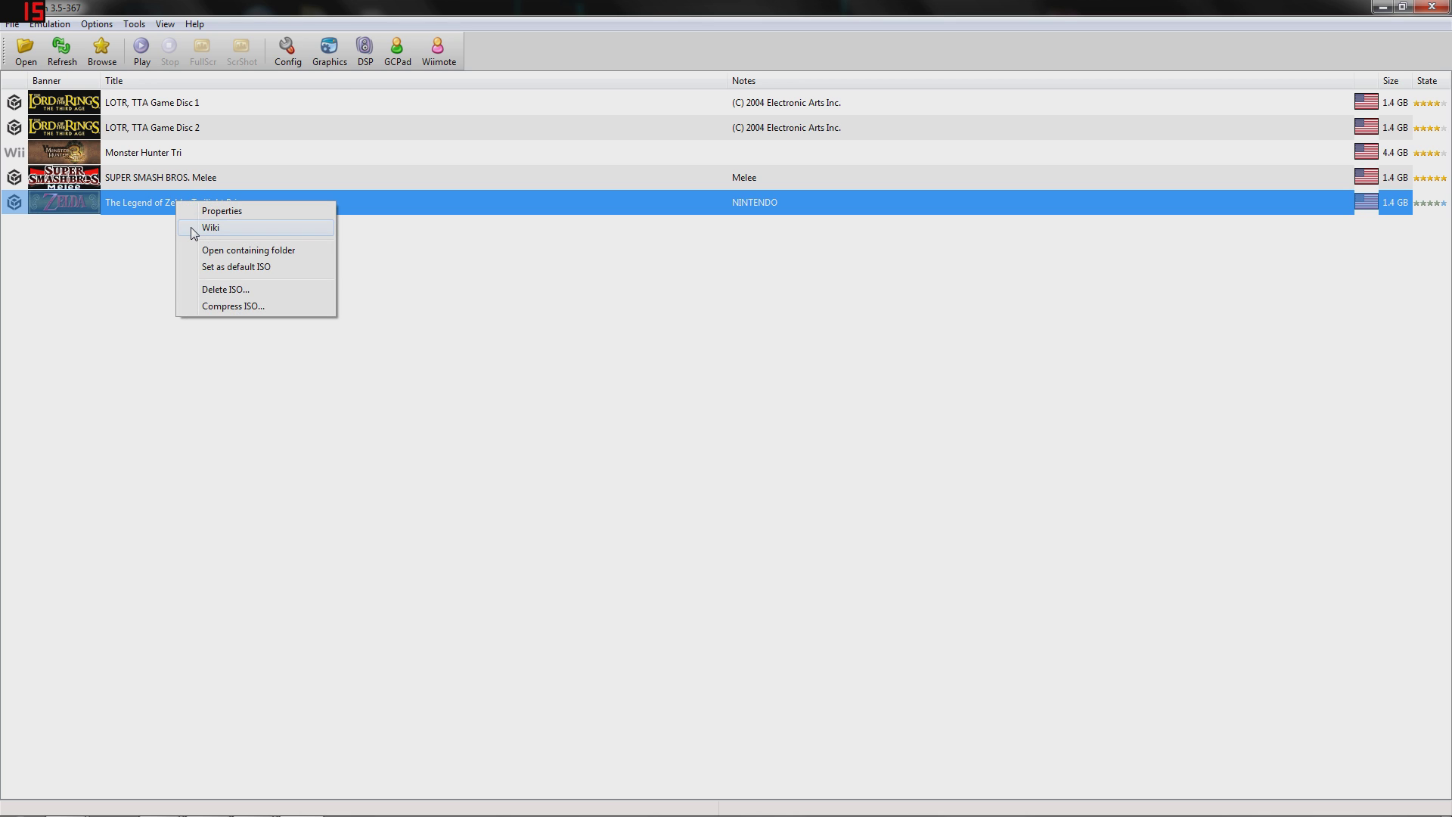
click(210, 226)
drag(730, 7, 658, 9)
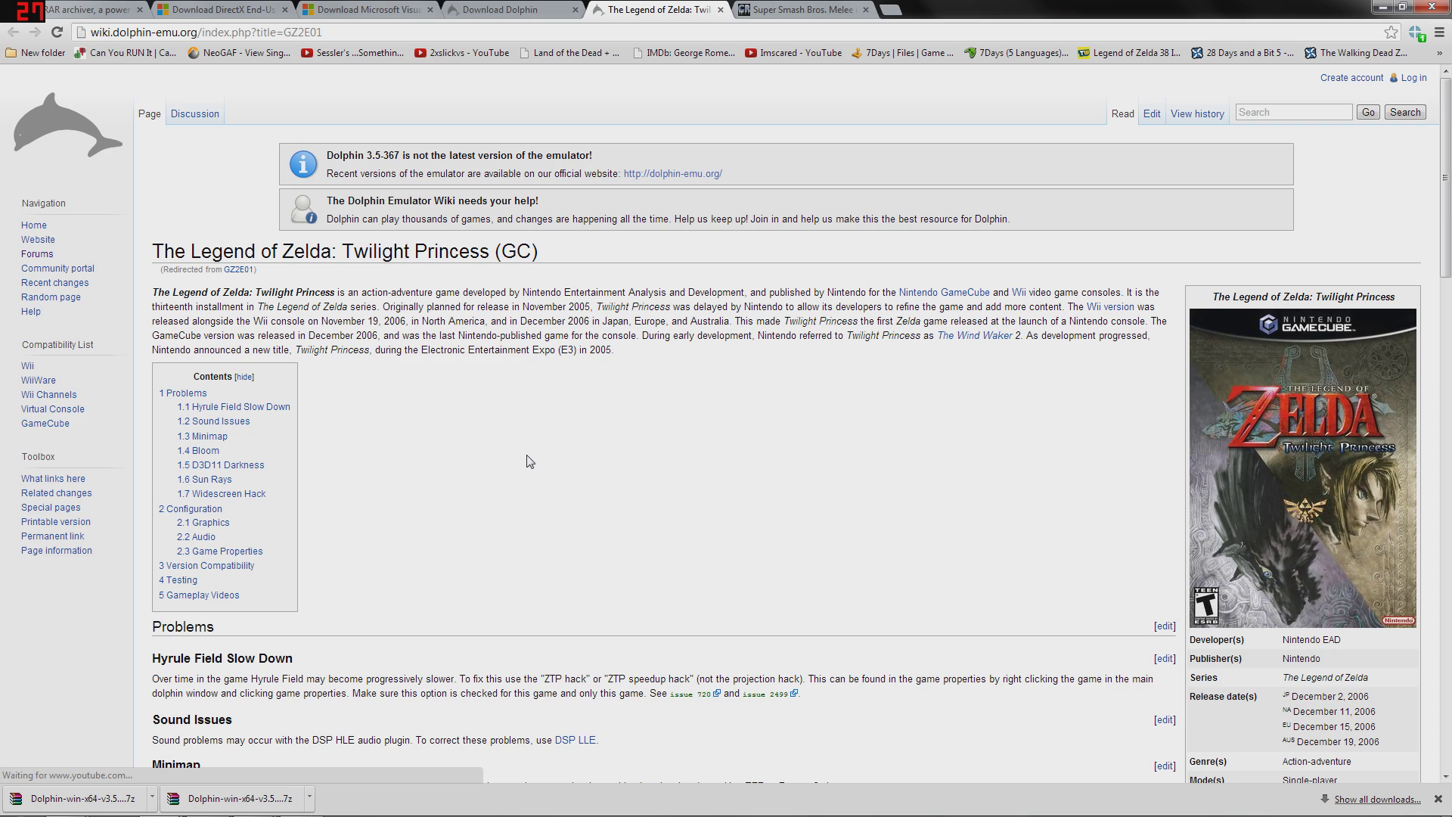
Read the Twilight Princess wiki page's listed problems, including Minimap and Sun Rays, as well as its configuration, and return to Dolphin.
scroll(528, 463, down, 4)
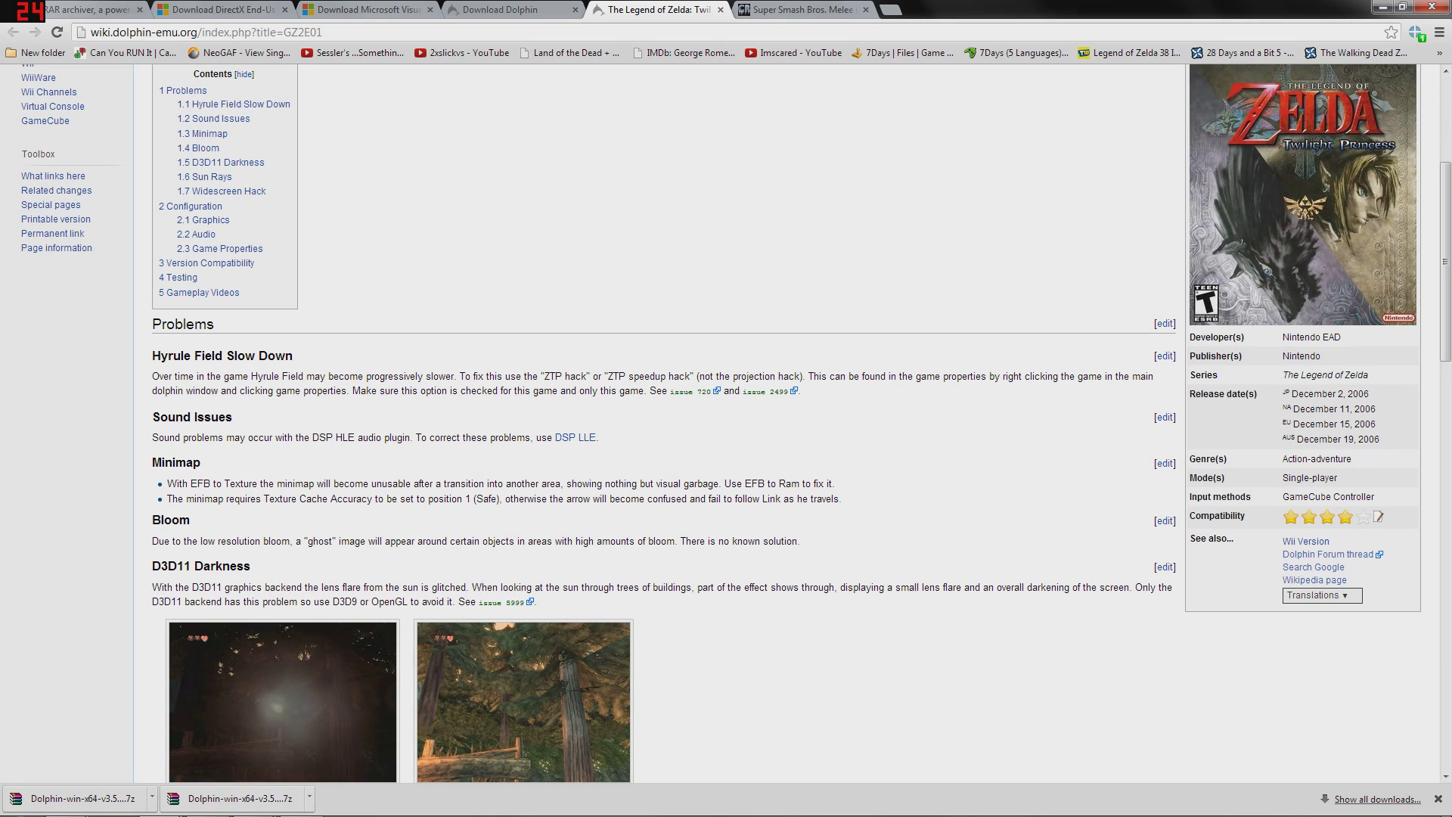
mouse_move(210, 484)
mouse_down()
mouse_move(322, 499)
mouse_move(422, 475)
mouse_move(198, 484)
mouse_up()
scroll(532, 383, down, 8)
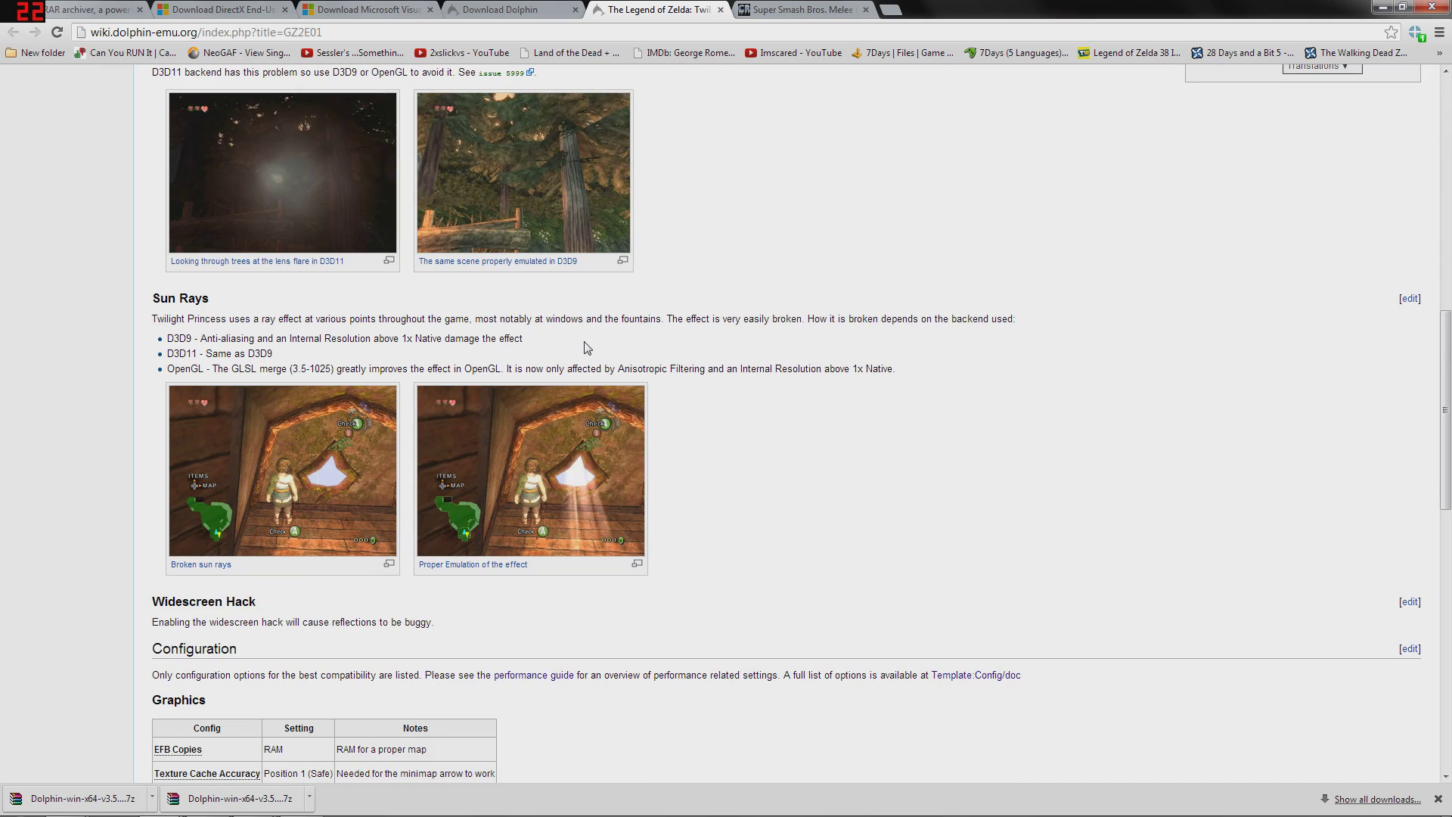
scroll(559, 461, down, 3)
scroll(598, 507, up, 9)
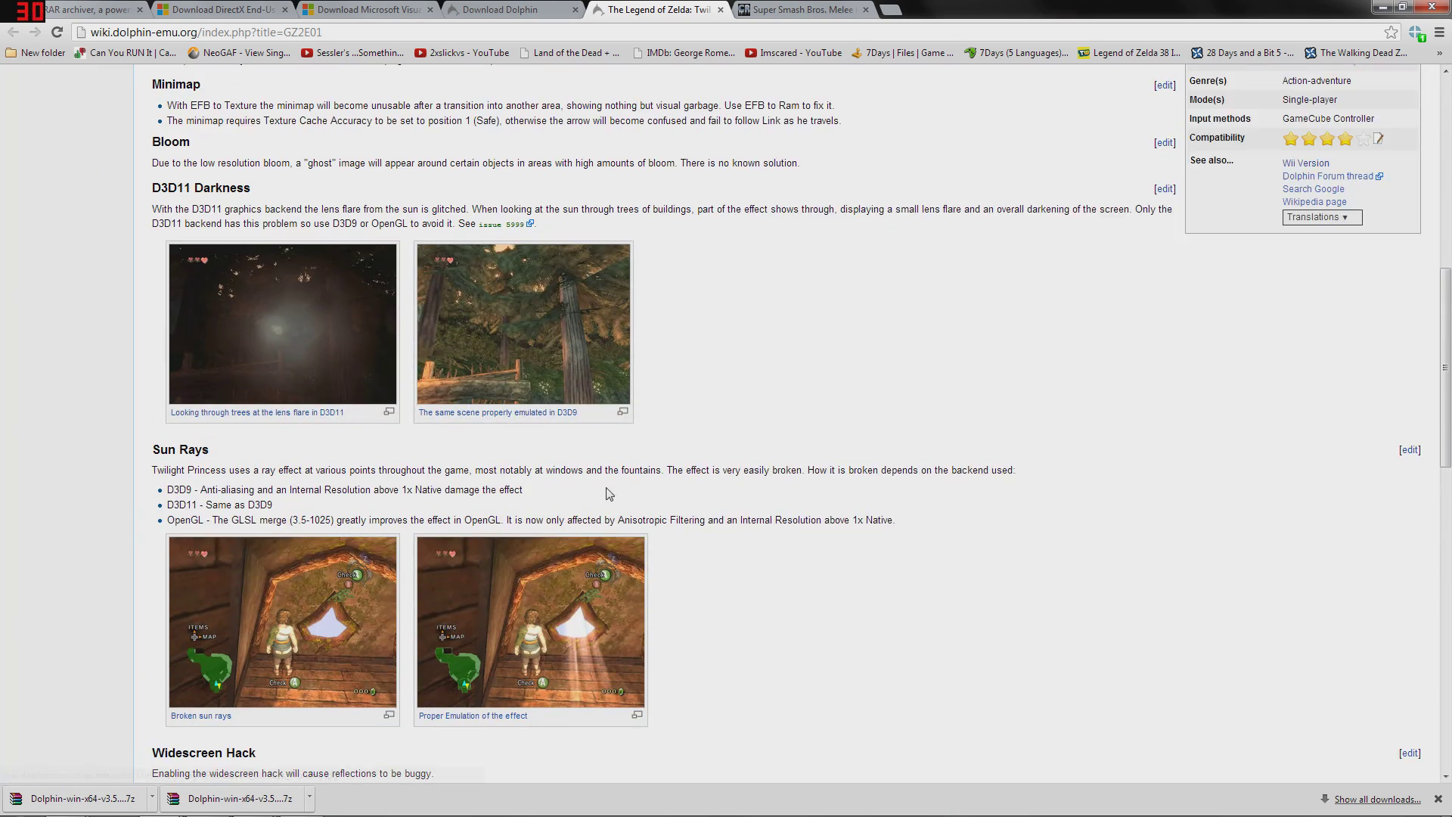
scroll(613, 501, up, 3)
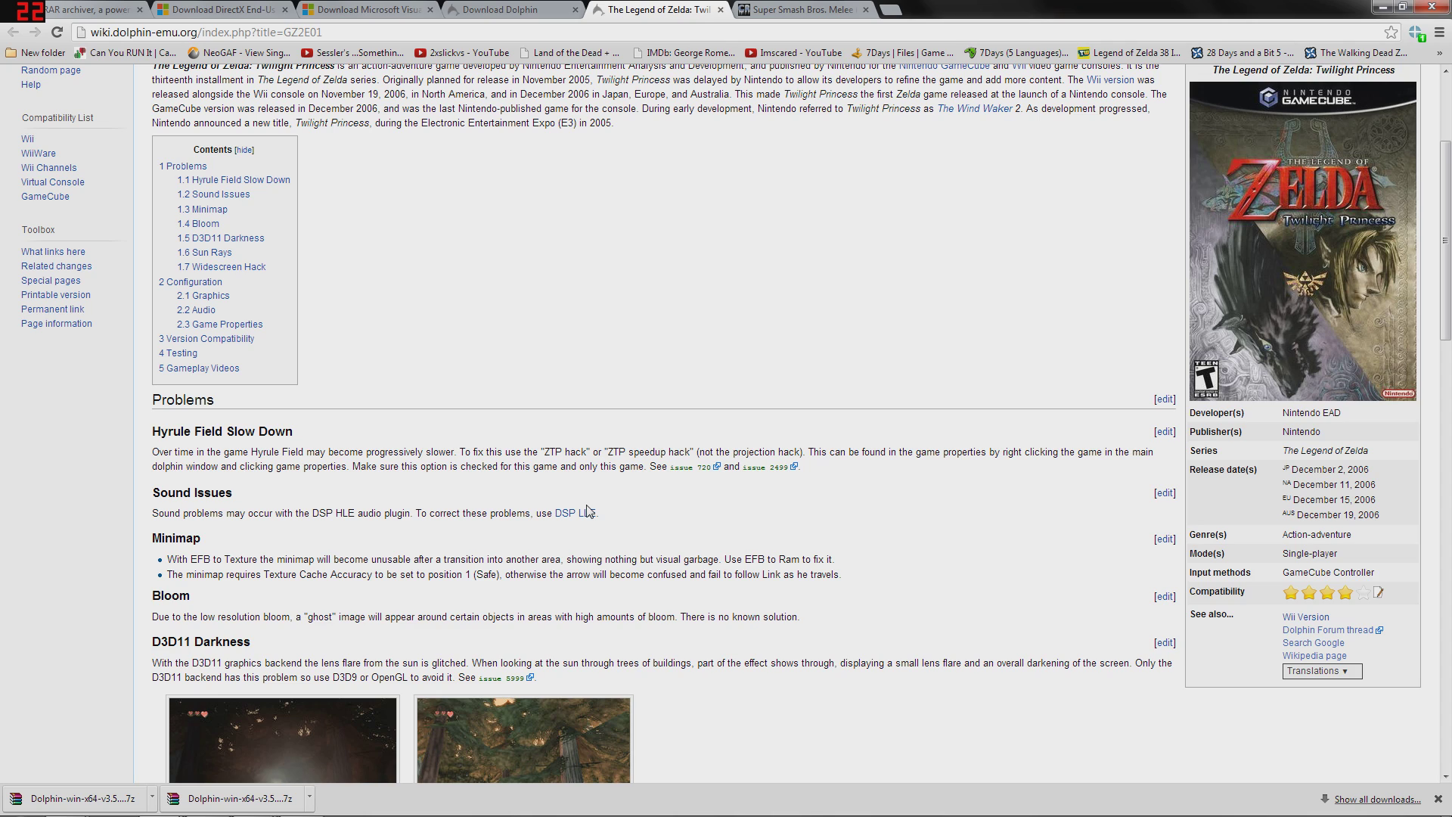
scroll(574, 514, up, 3)
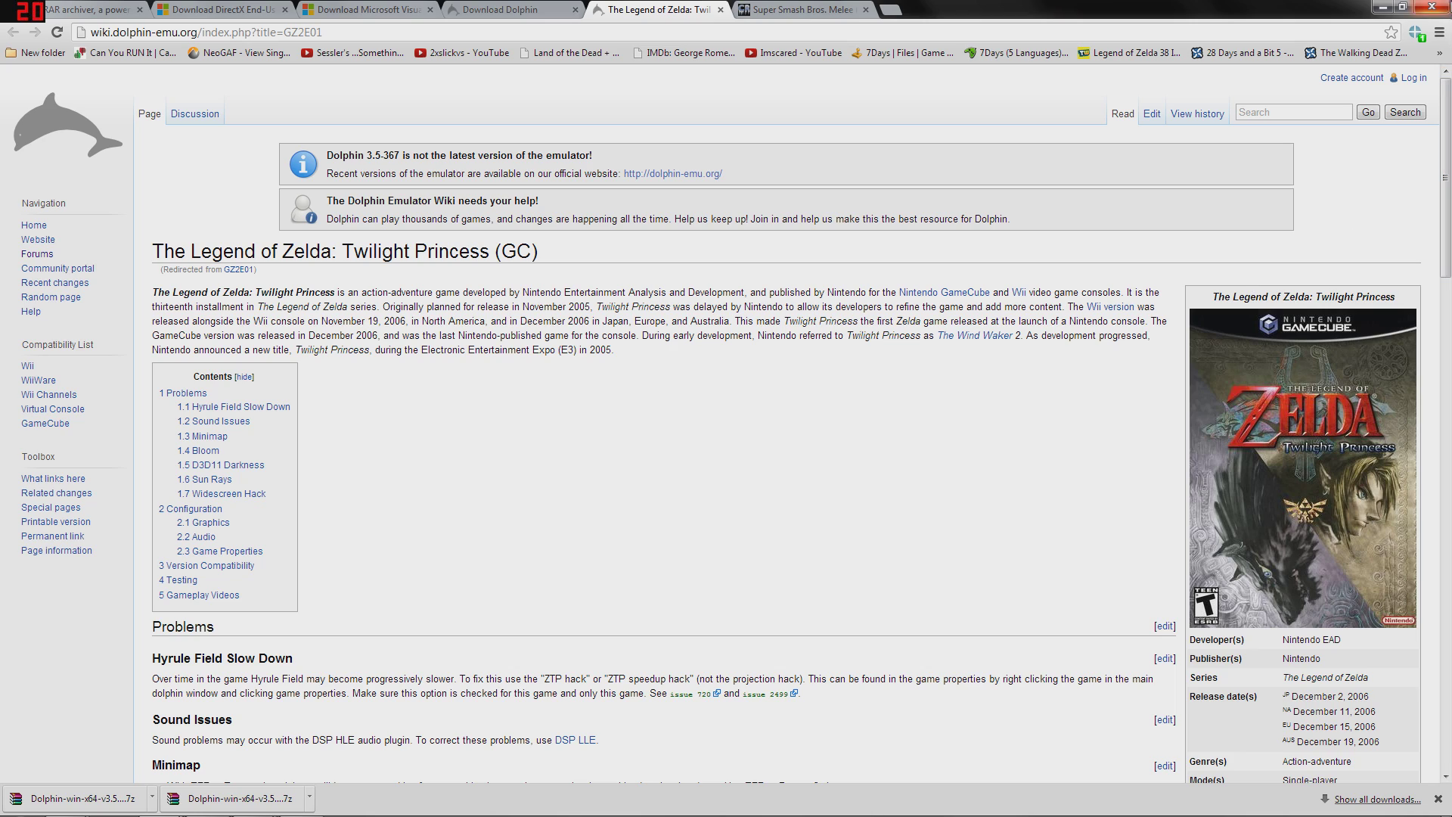
click(1380, 7)
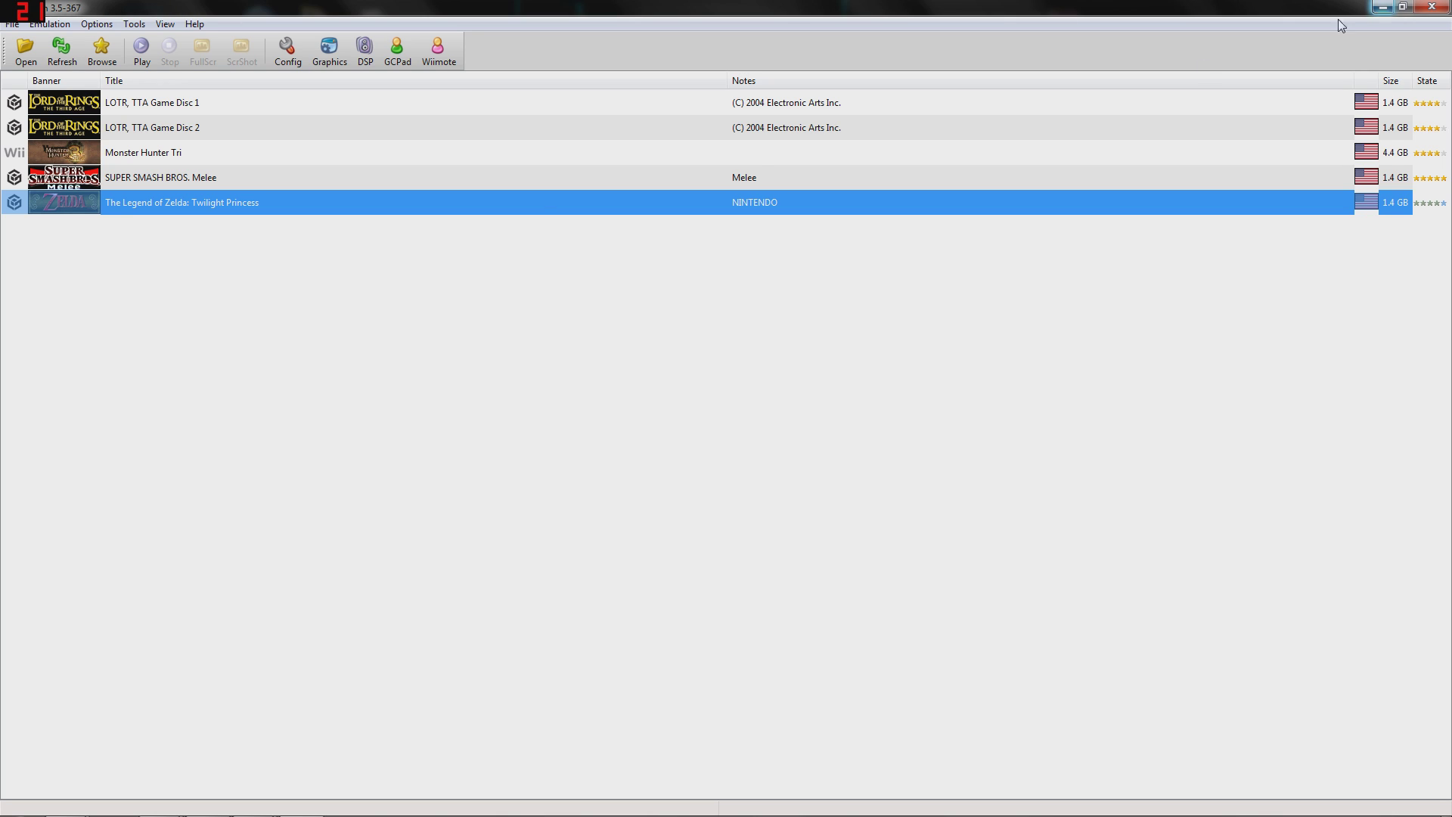
Launch SUPER SMASH BROS. Melee in a maximized window and accept creating game data on the Slot A memory card.
click(193, 393)
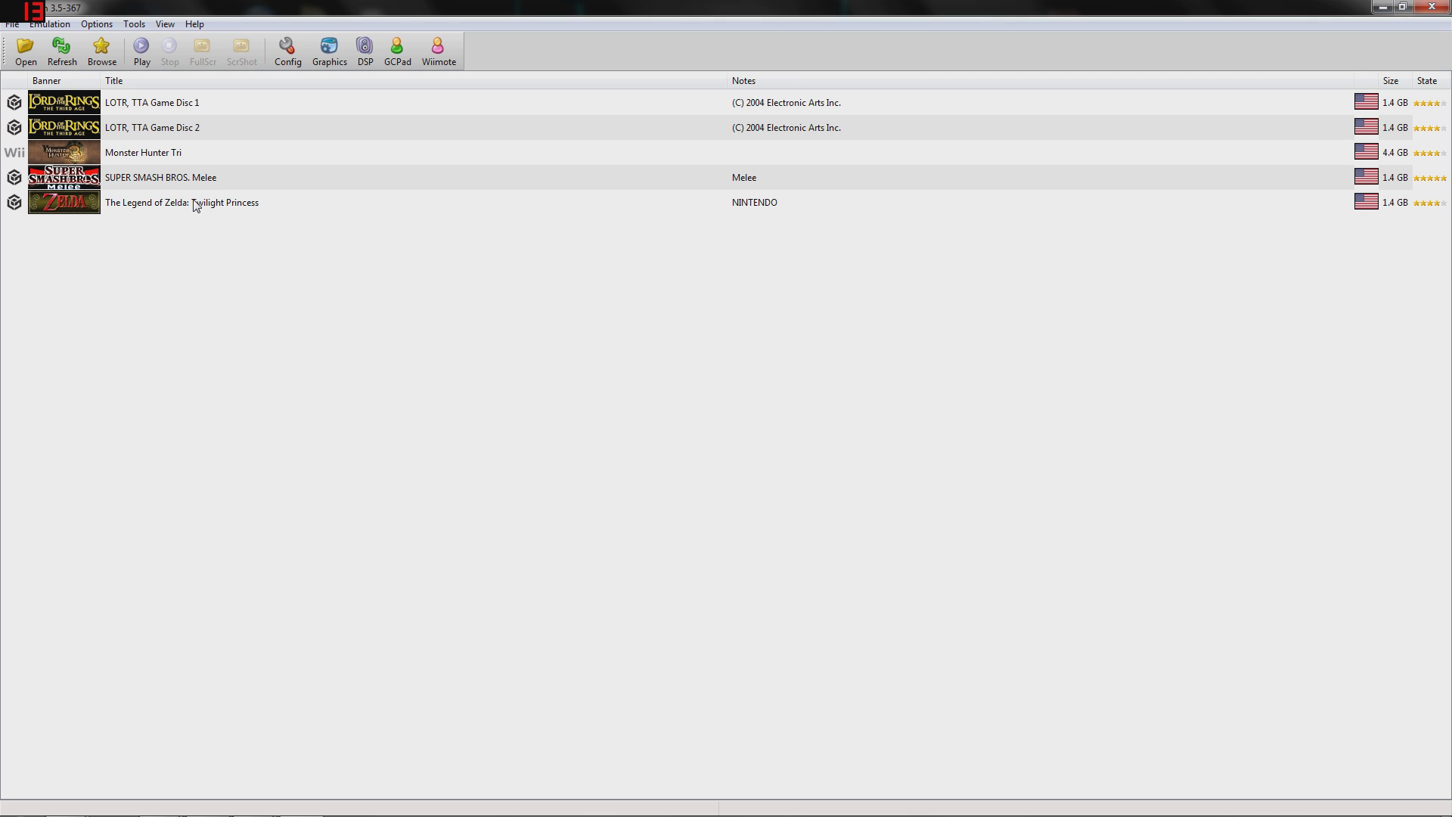
double_click(203, 178)
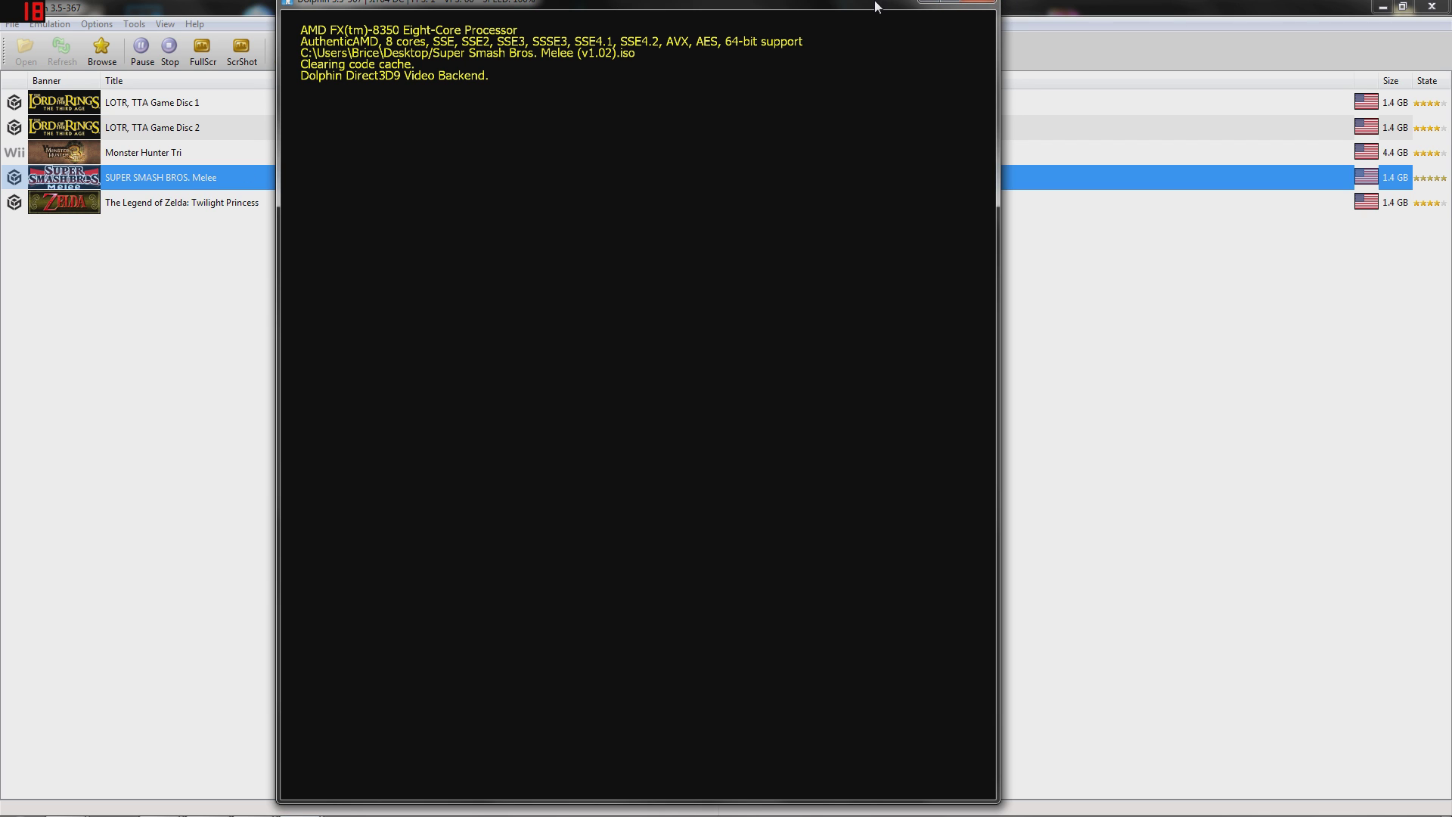
click(954, 6)
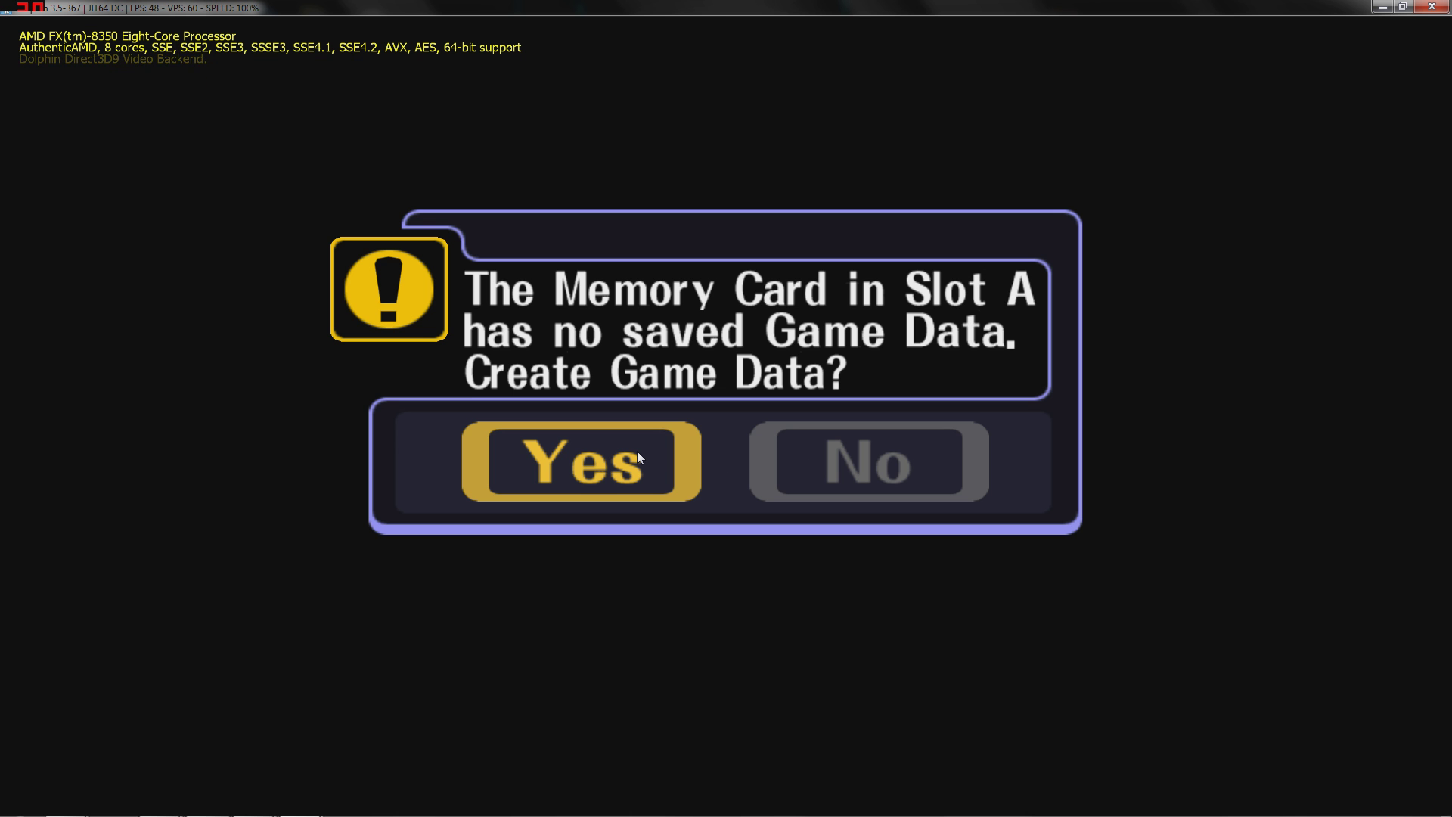
click(638, 453)
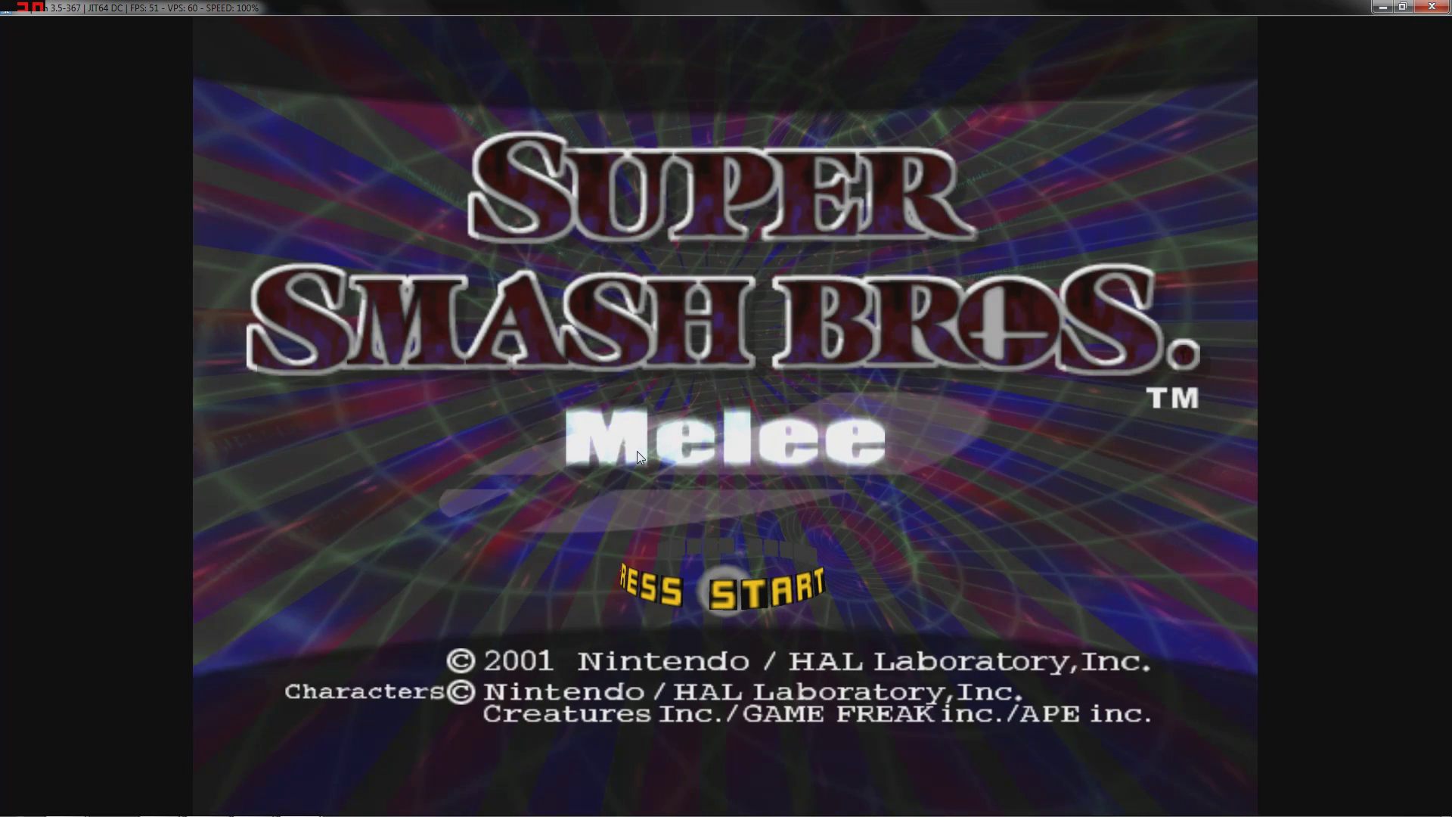
Proceed from the Melee title screen to the character selection of 1-P Mode's Regular Match, Classic.
key(Return)
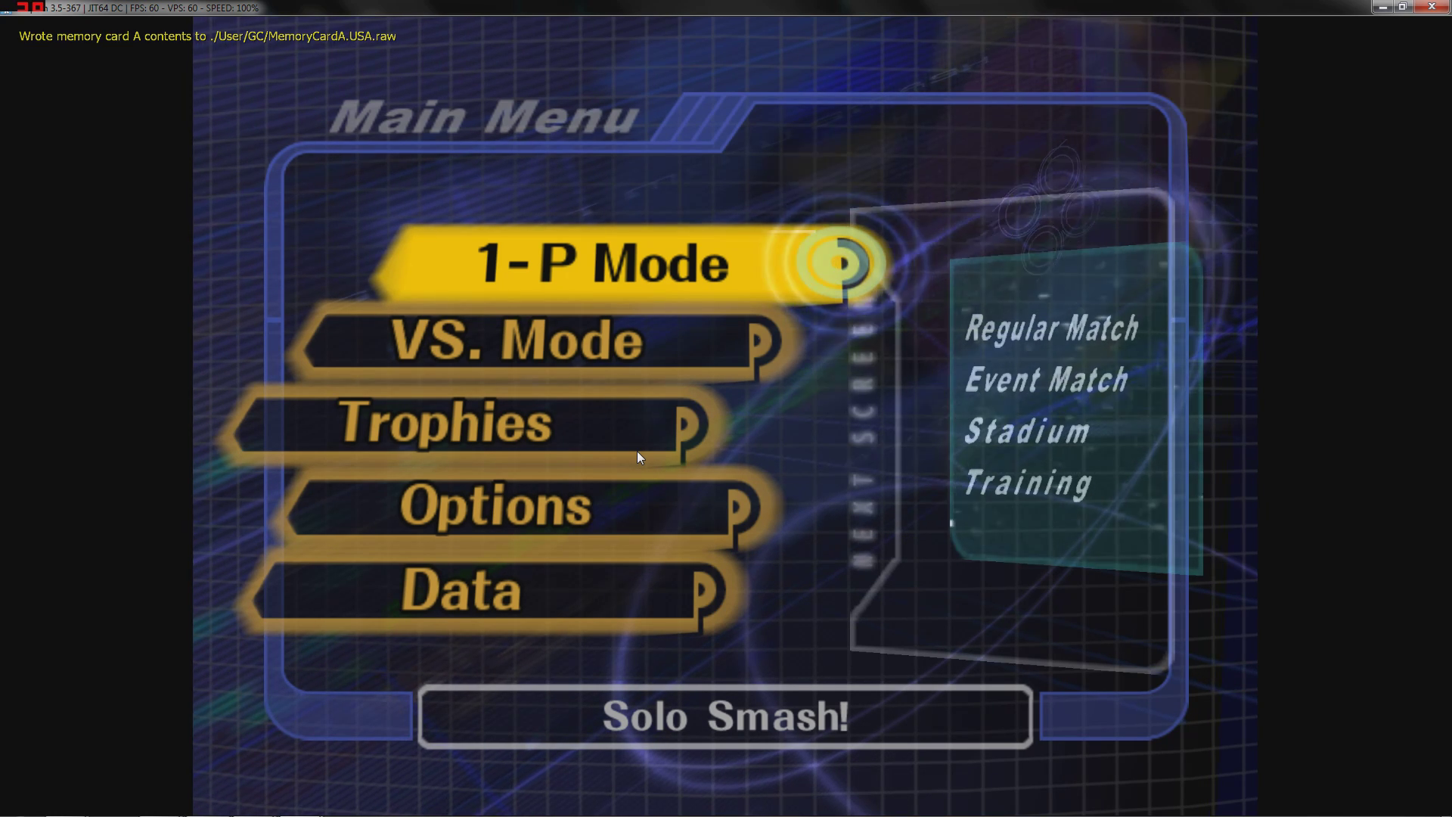
key(Return)
key(Return)
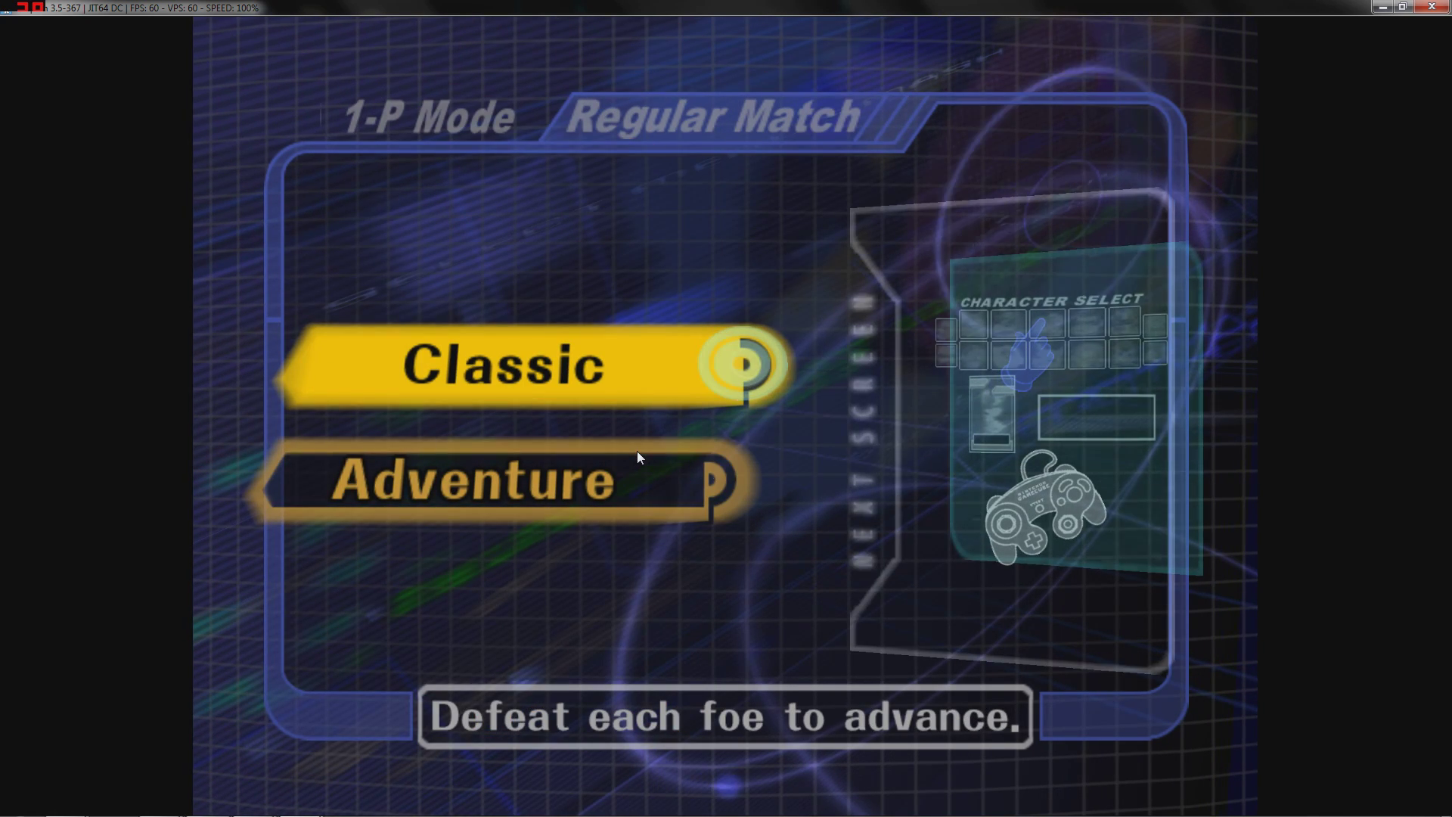
key(Return)
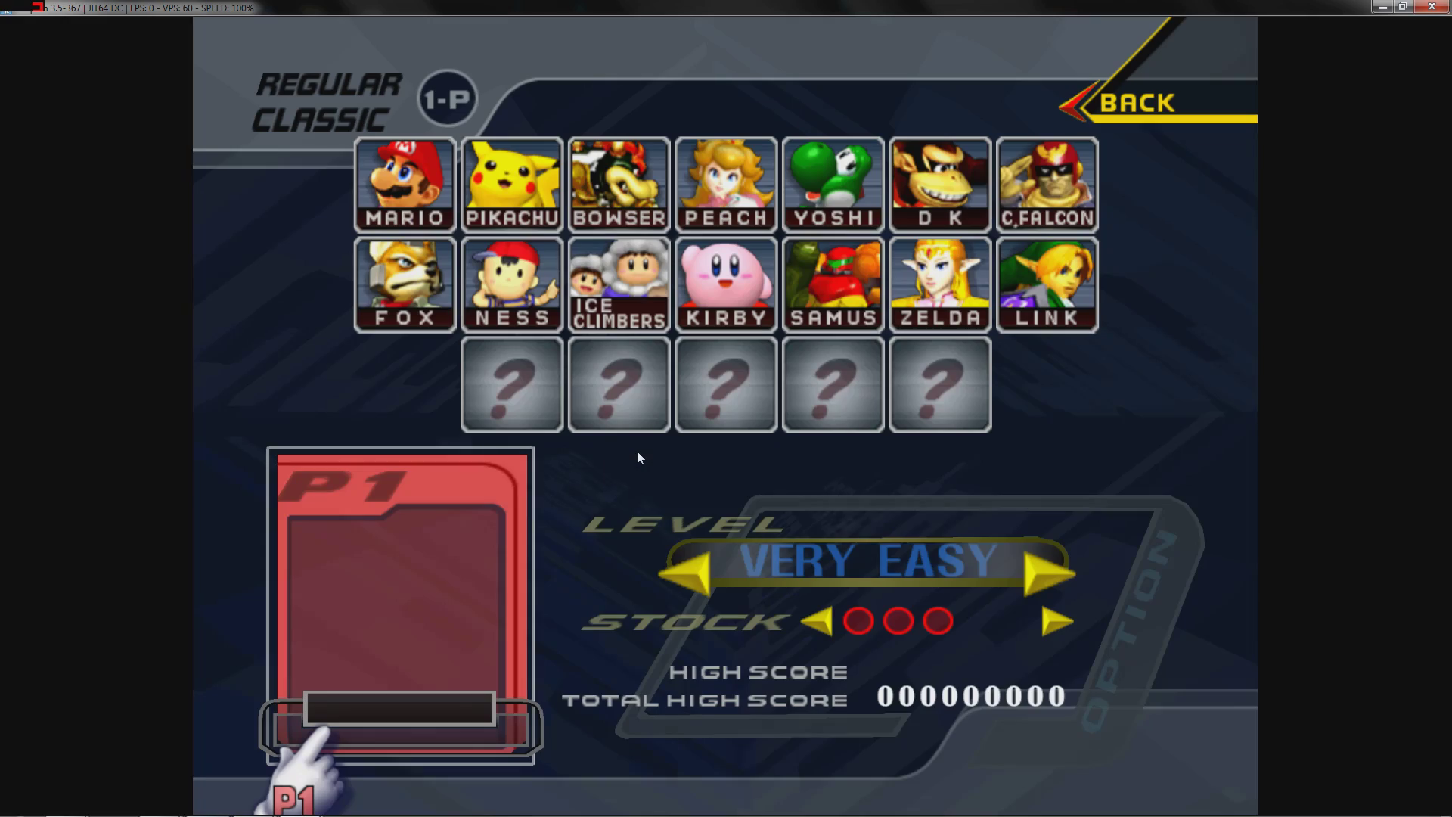
Choose Link as the P1 character and start the Classic match.
key(Up)
key(Right)
key(Up)
key(Right)
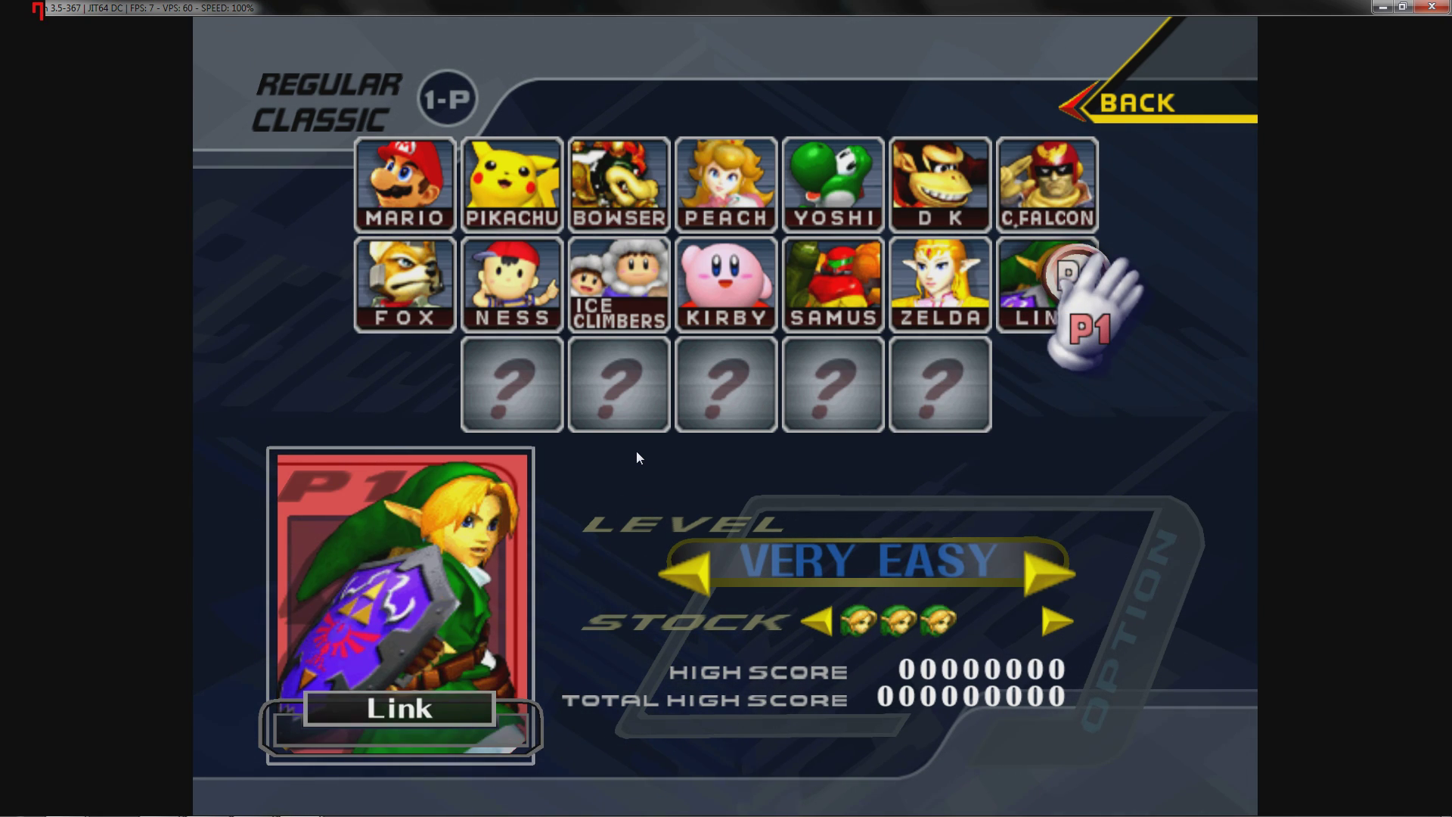
key(Return)
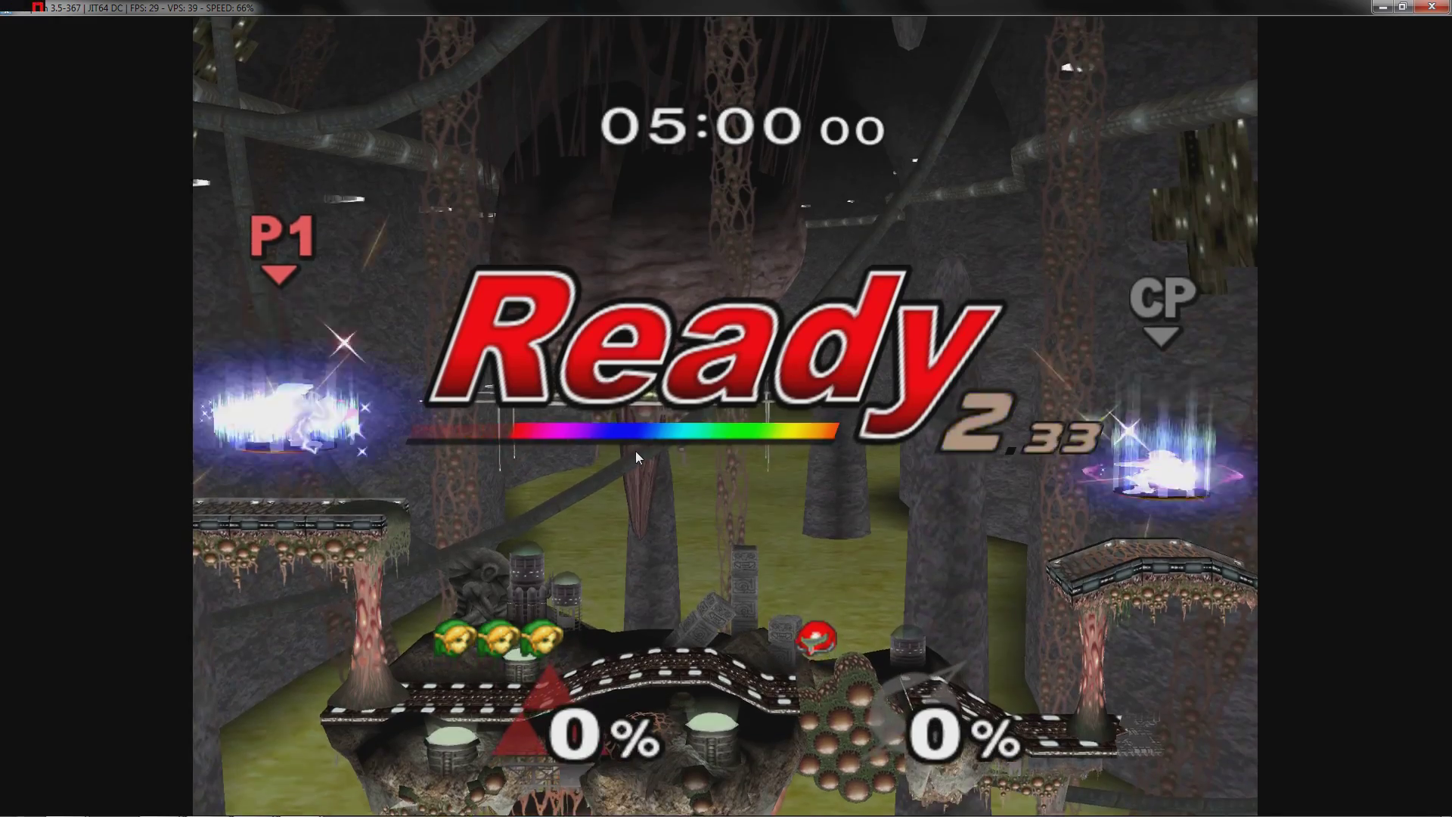
Test the match briefly by running Link toward the opponent and jumping, and stop the game to return to Dolphin's game list.
key(Right)
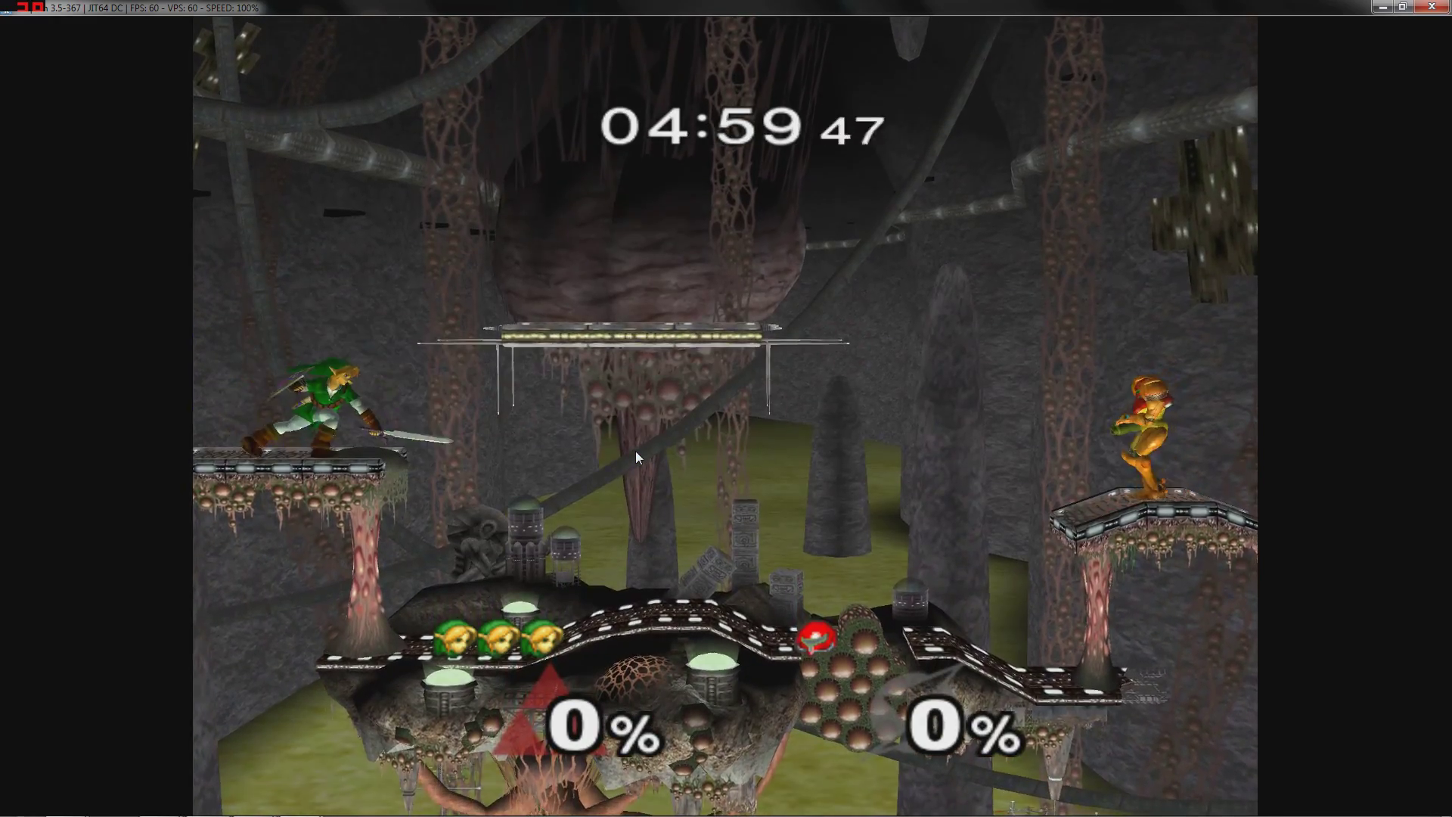
key(Right)
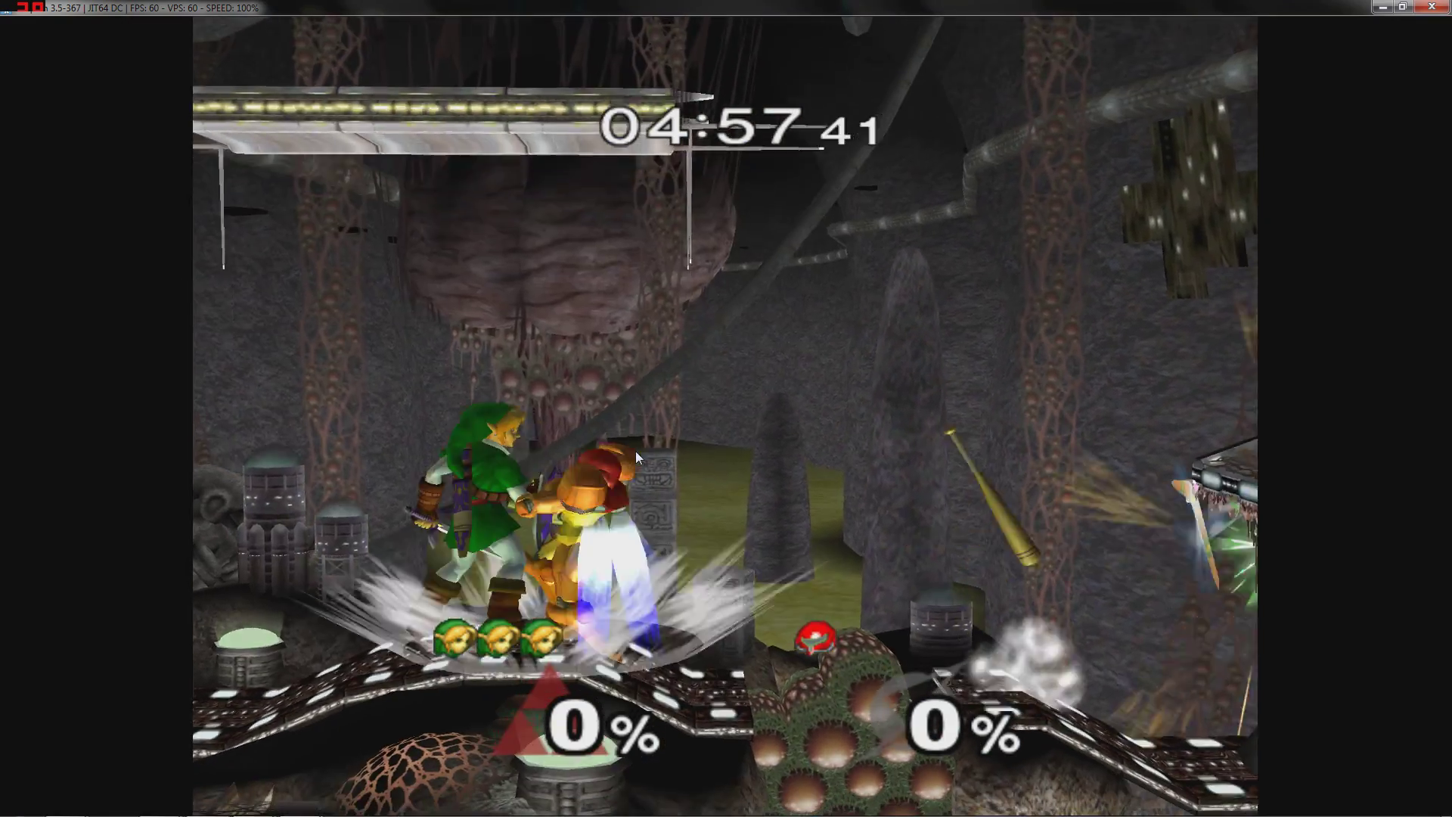
key(Up)
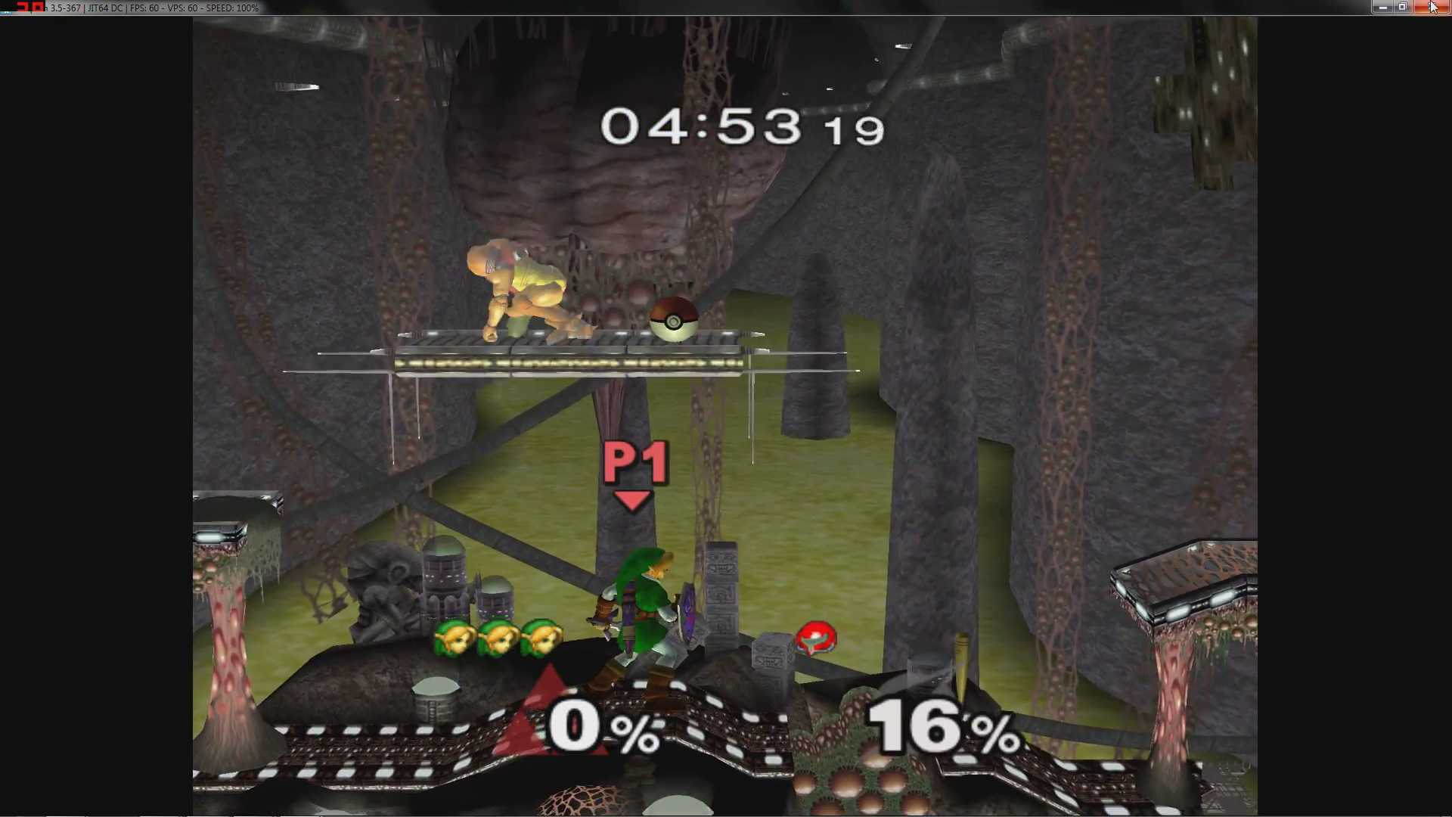
click(1426, 7)
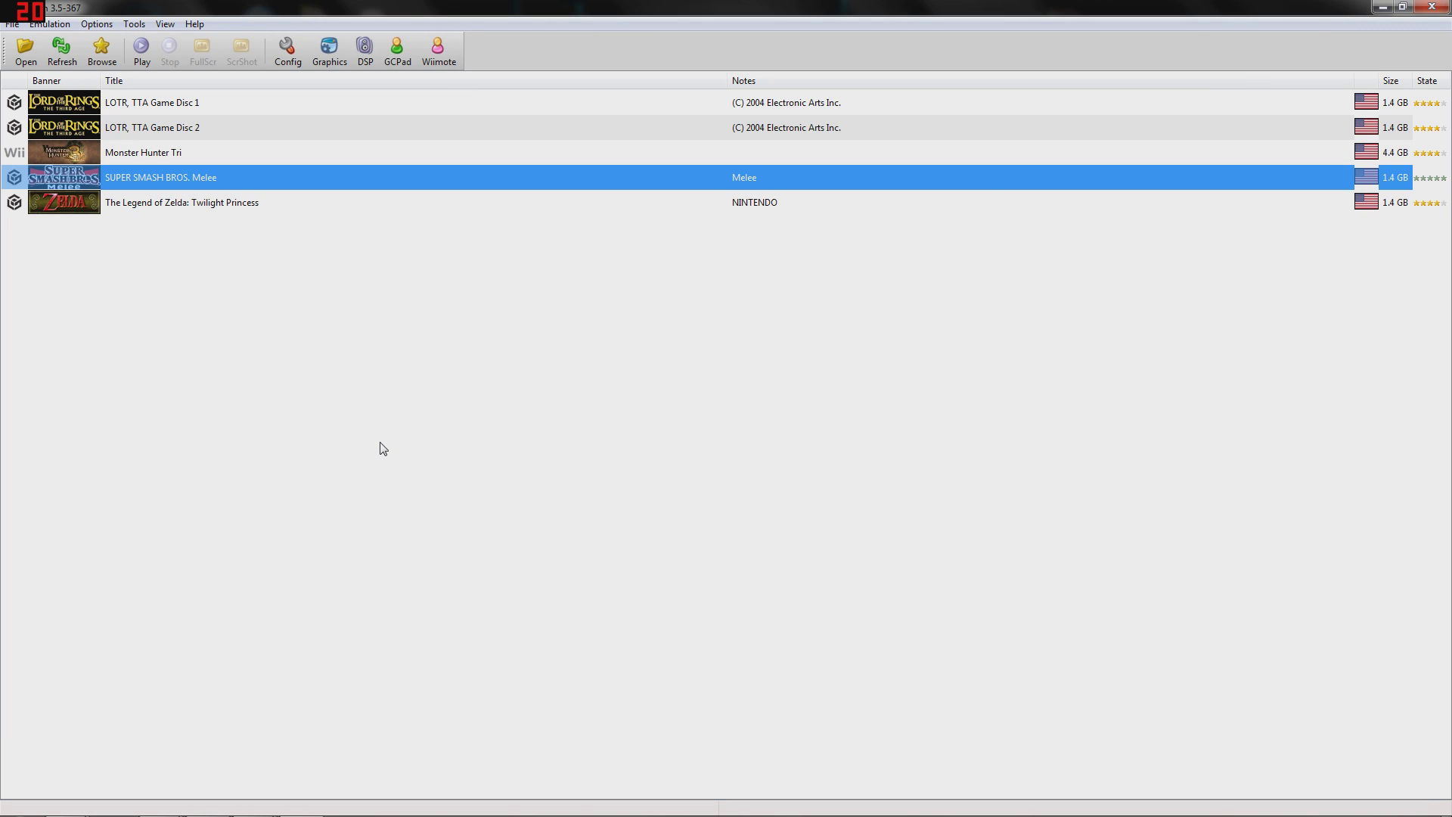